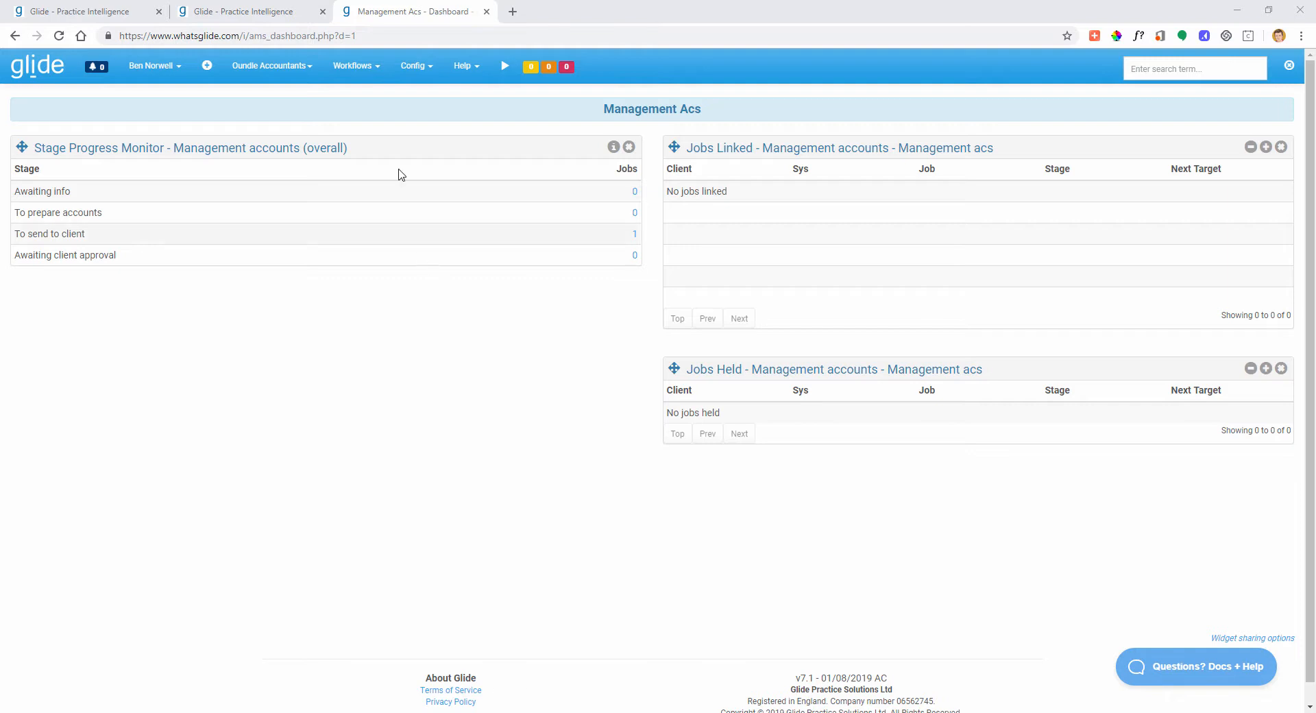
- Open Edit Workflow Systems from the Config menu
{"action": "left_click", "coordinate": [416, 67]}
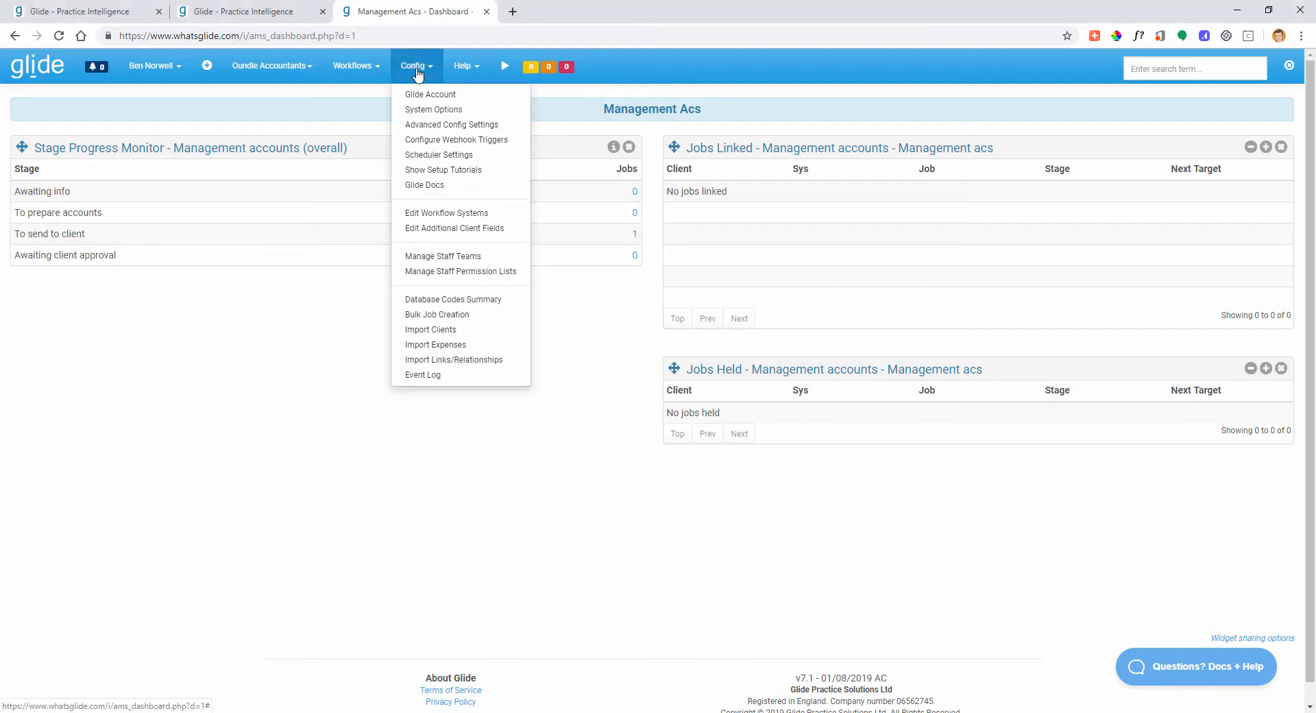
{"action": "left_click", "coordinate": [450, 216]}
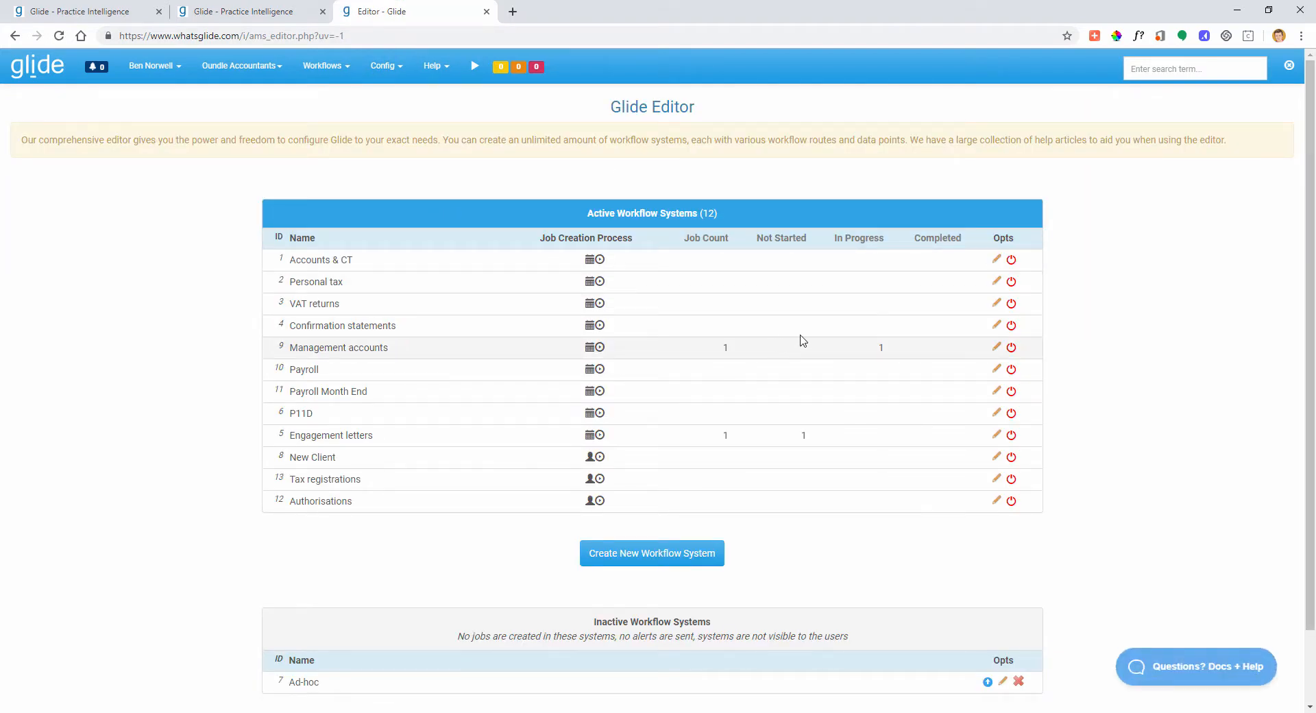
- Show the Management accounts system's routes, then view its settings and cancel them unchanged
{"action": "left_click", "coordinate": [996, 347]}
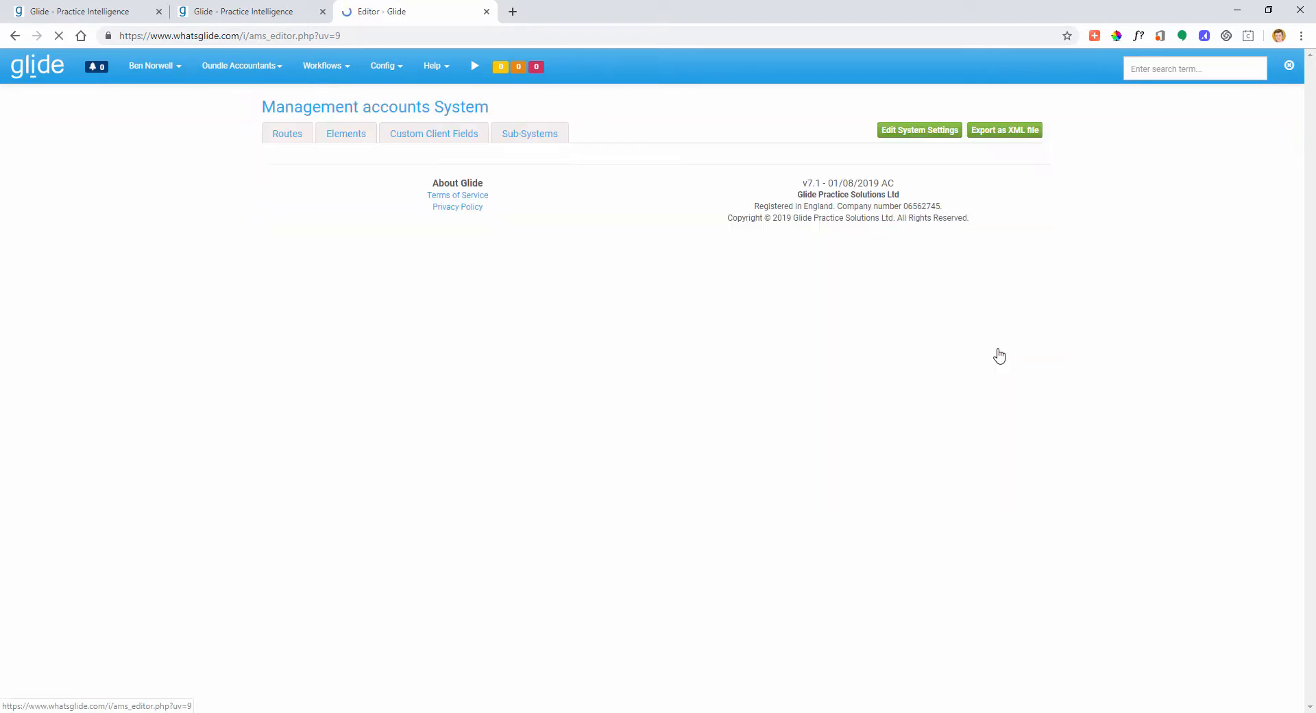
{"action": "left_click", "coordinate": [279, 137]}
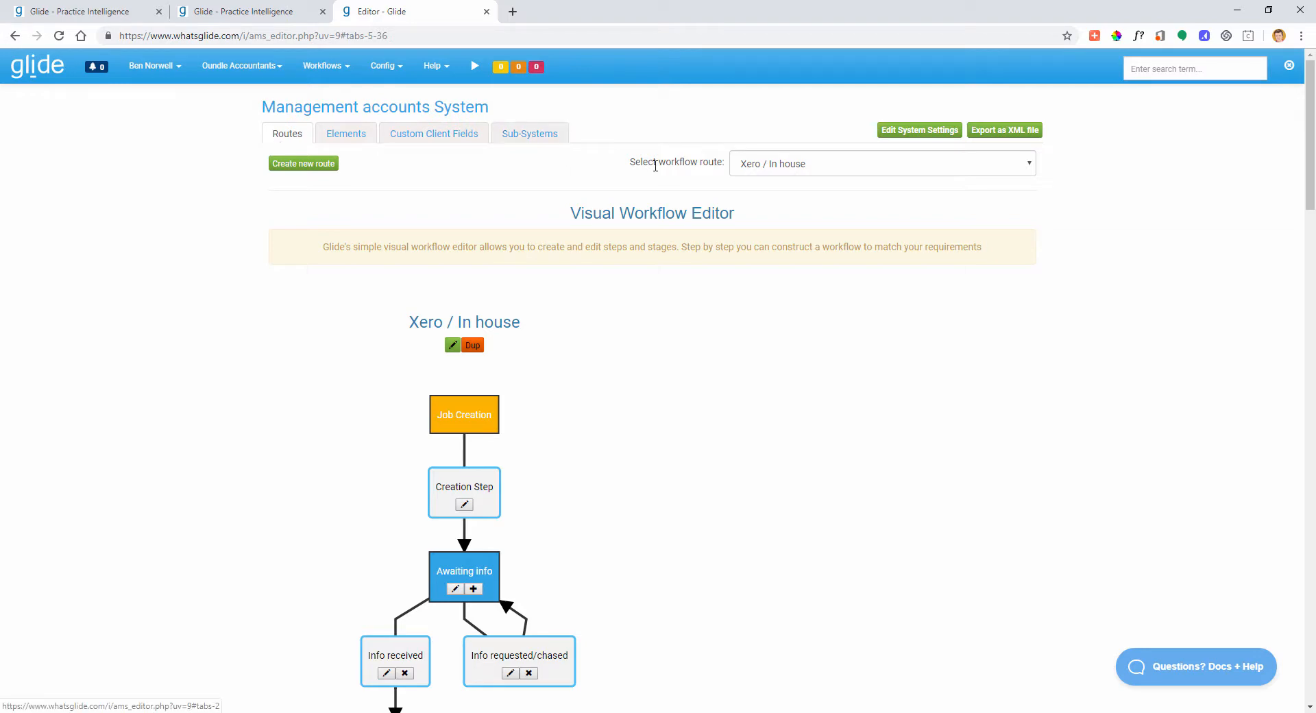
{"action": "left_click", "coordinate": [915, 131]}
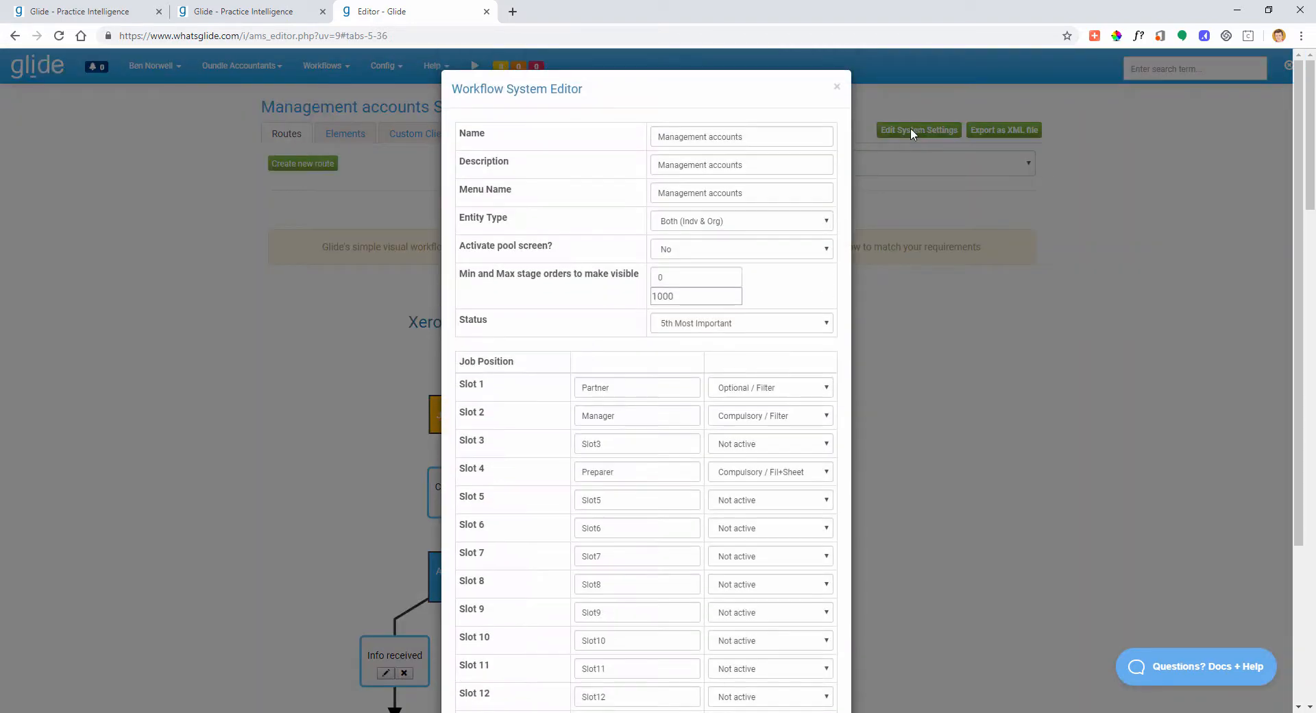
{"action": "scroll", "coordinate": [769, 344], "scroll_direction": "down", "scroll_amount": 3}
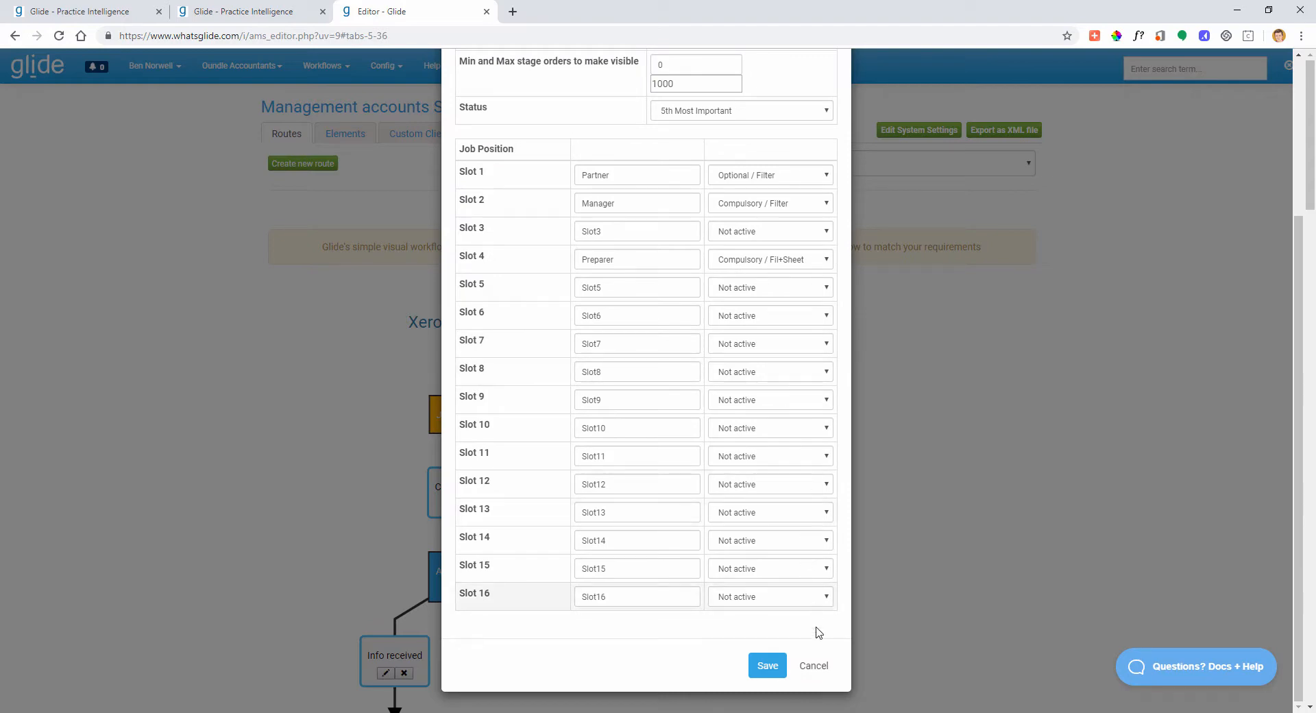
{"action": "left_click", "coordinate": [813, 665]}
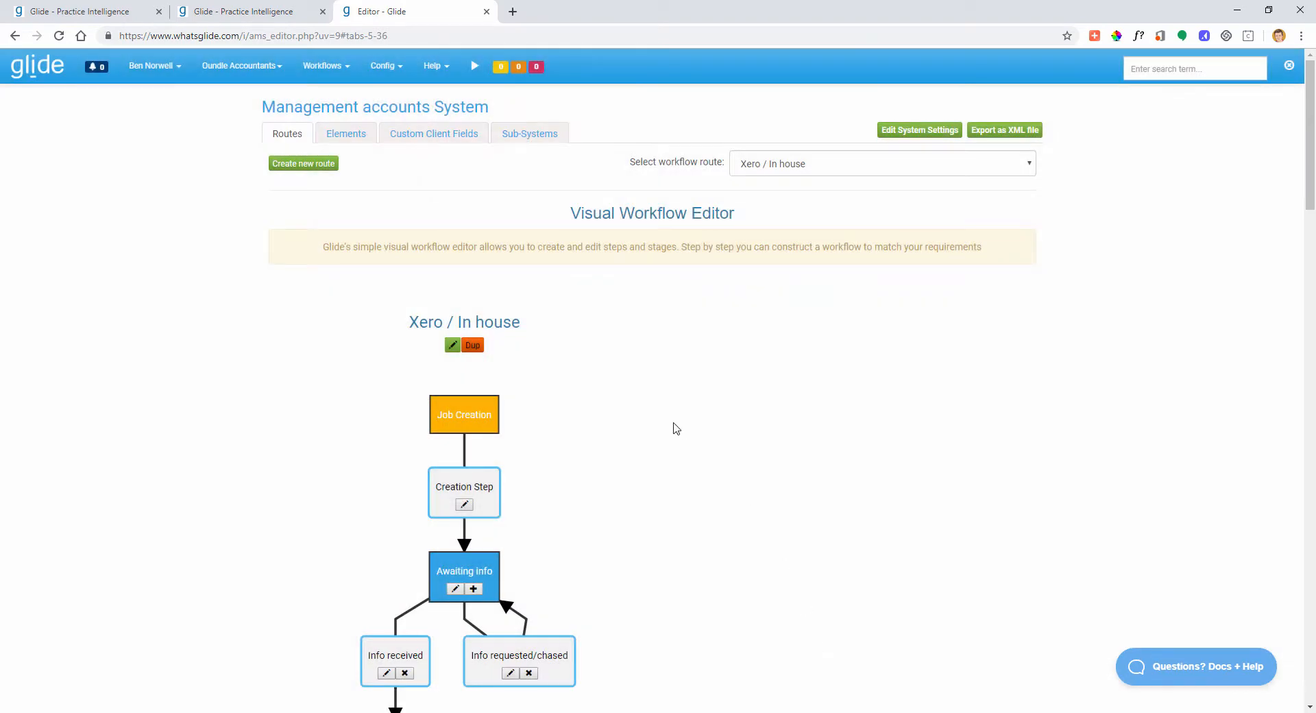
- View Custom Client Fields, check the sample client's Management accounts tab, then return to the Editor
{"action": "left_click", "coordinate": [435, 141]}
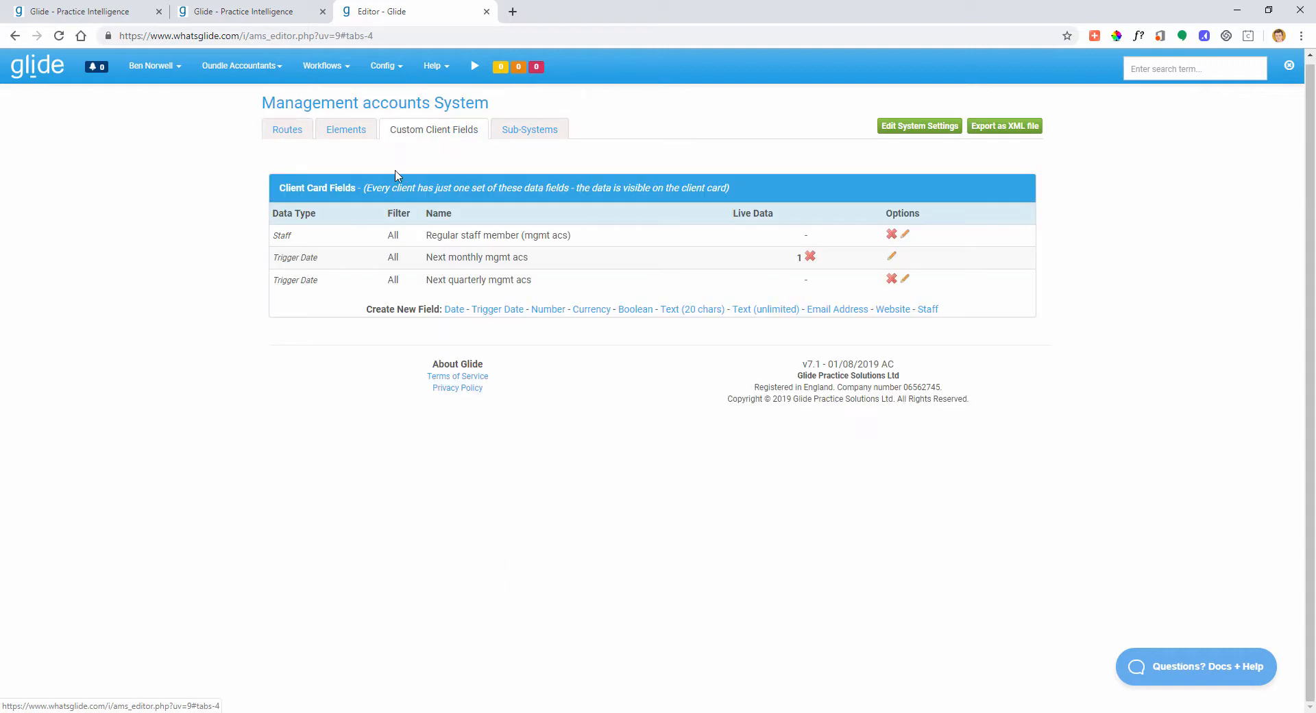
{"action": "left_click", "coordinate": [257, 12]}
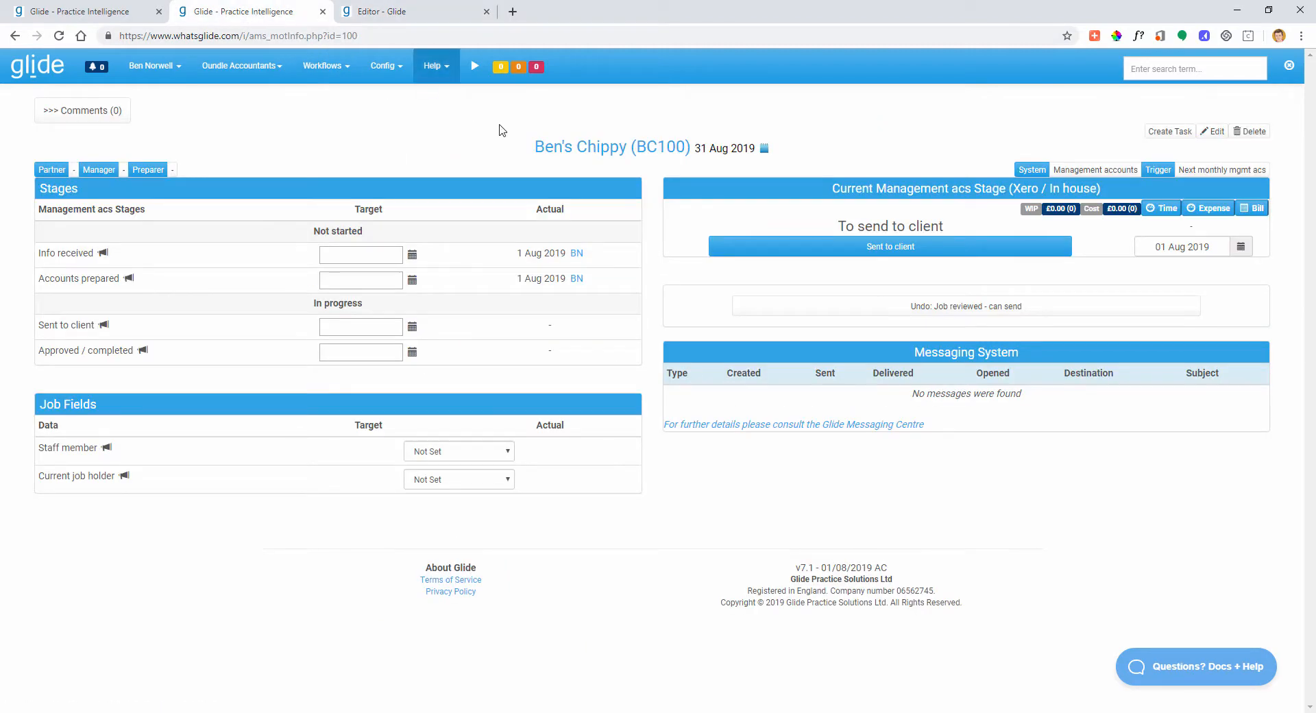
{"action": "left_click", "coordinate": [574, 152]}
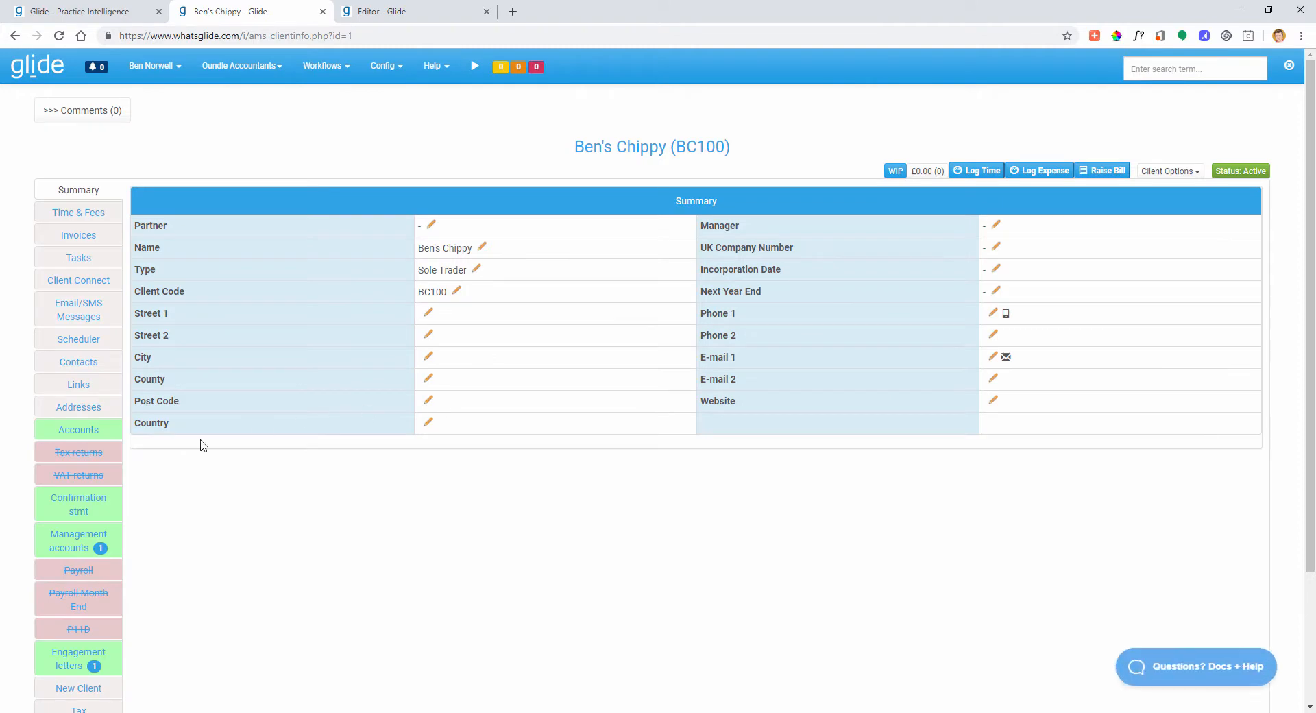
{"action": "left_click", "coordinate": [88, 548]}
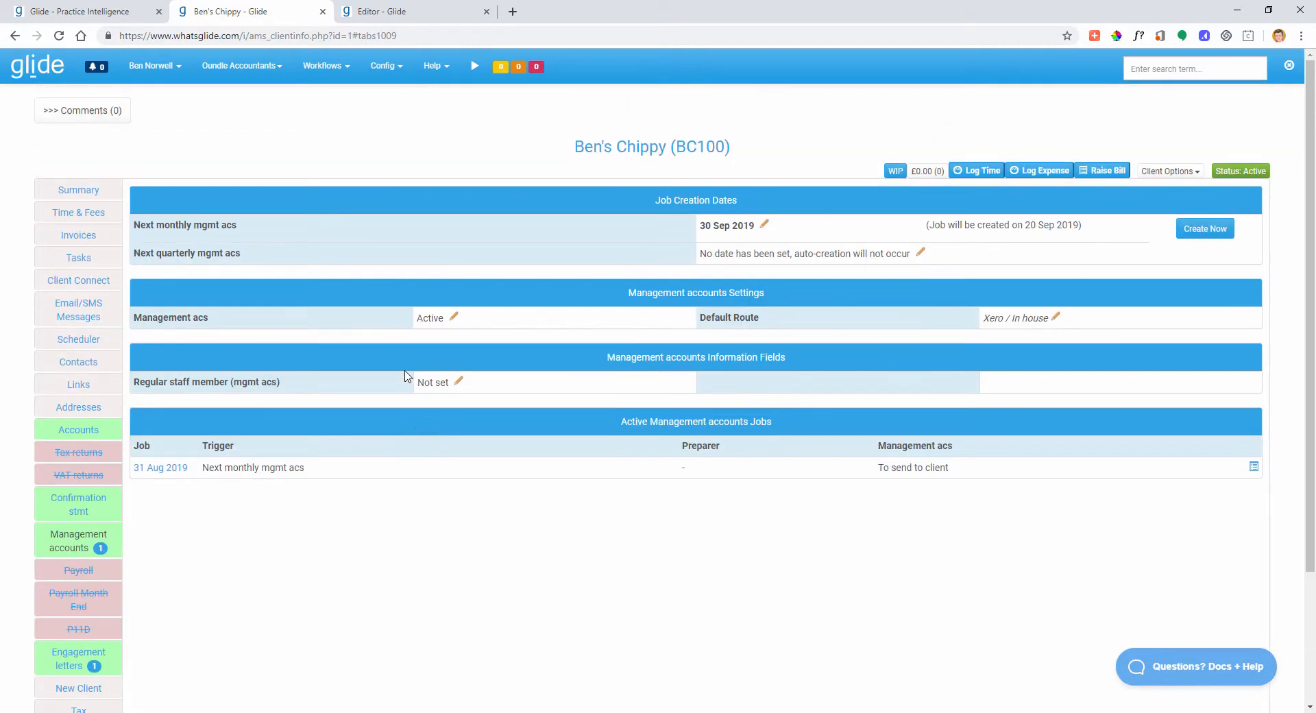
{"action": "left_click", "coordinate": [392, 13]}
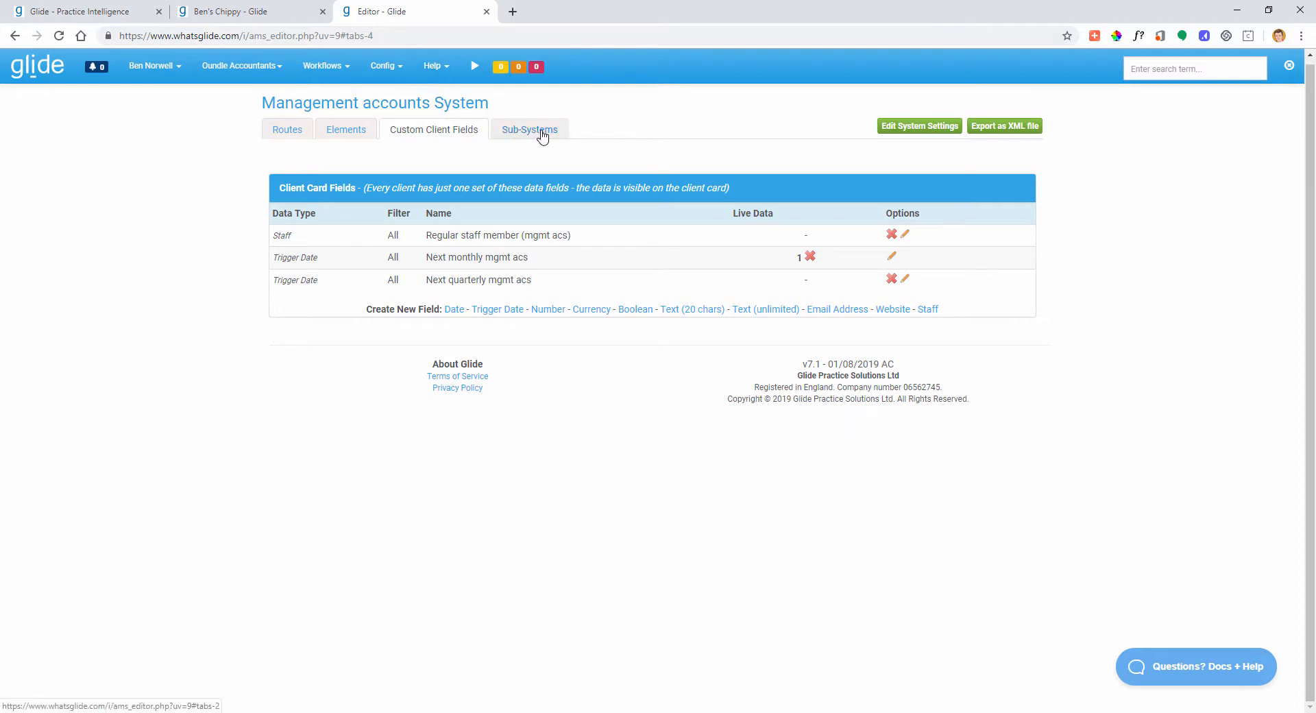
- Show the Routes tab again, then go back to Config > Edit Workflow Systems
{"action": "left_click", "coordinate": [289, 136]}
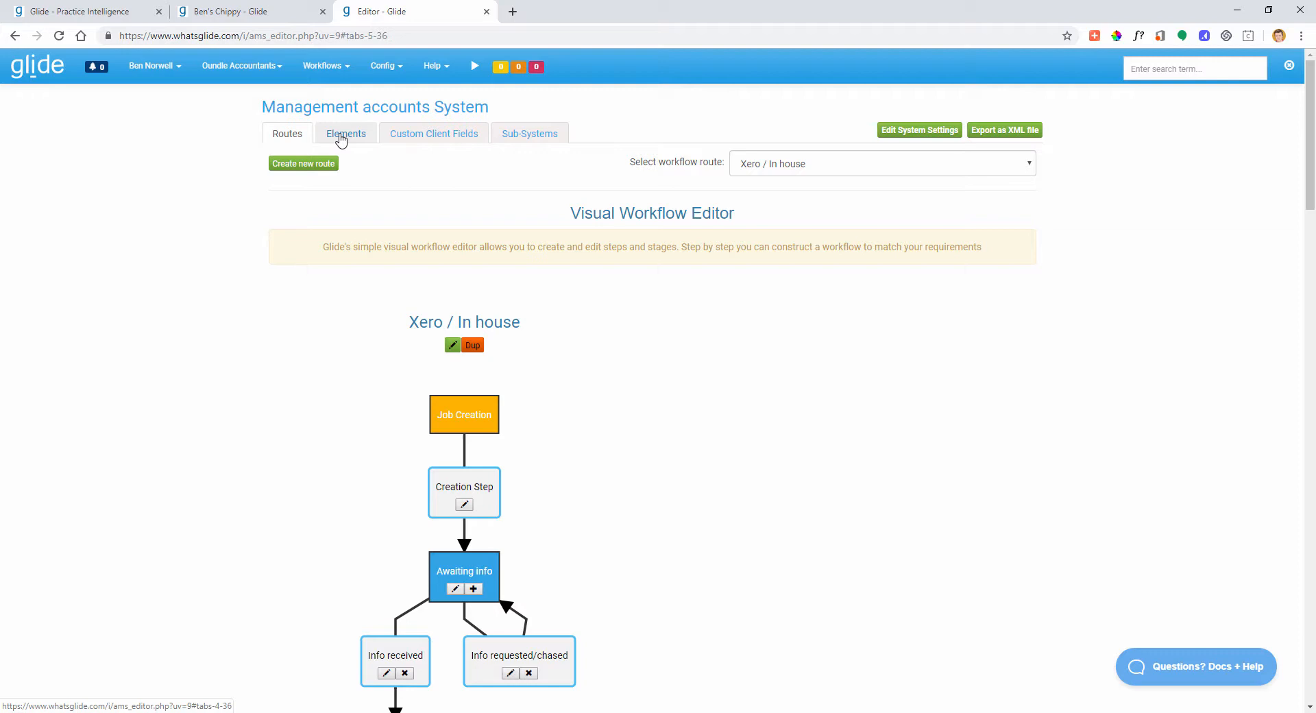
{"action": "left_click", "coordinate": [388, 68]}
{"action": "left_click", "coordinate": [430, 213]}
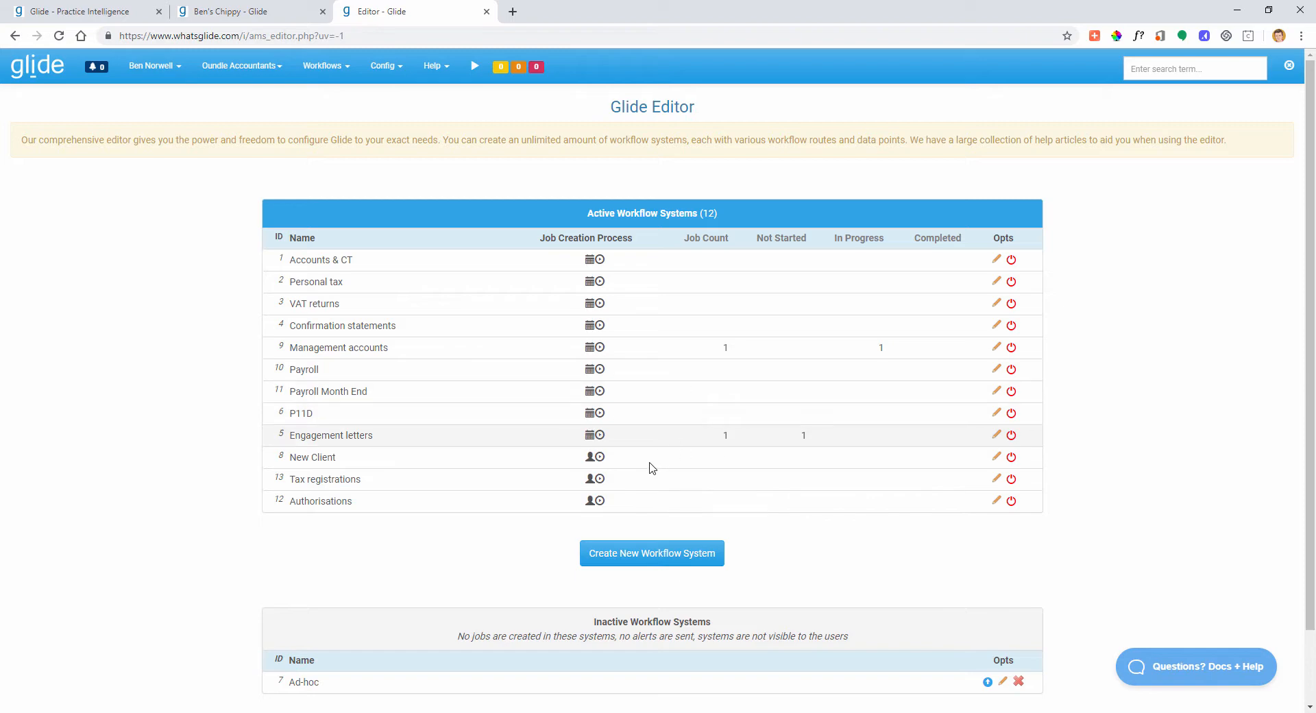
- Open New Client, return to the systems list, then reopen Management accounts' Xero / In house route
{"action": "left_click", "coordinate": [995, 458]}
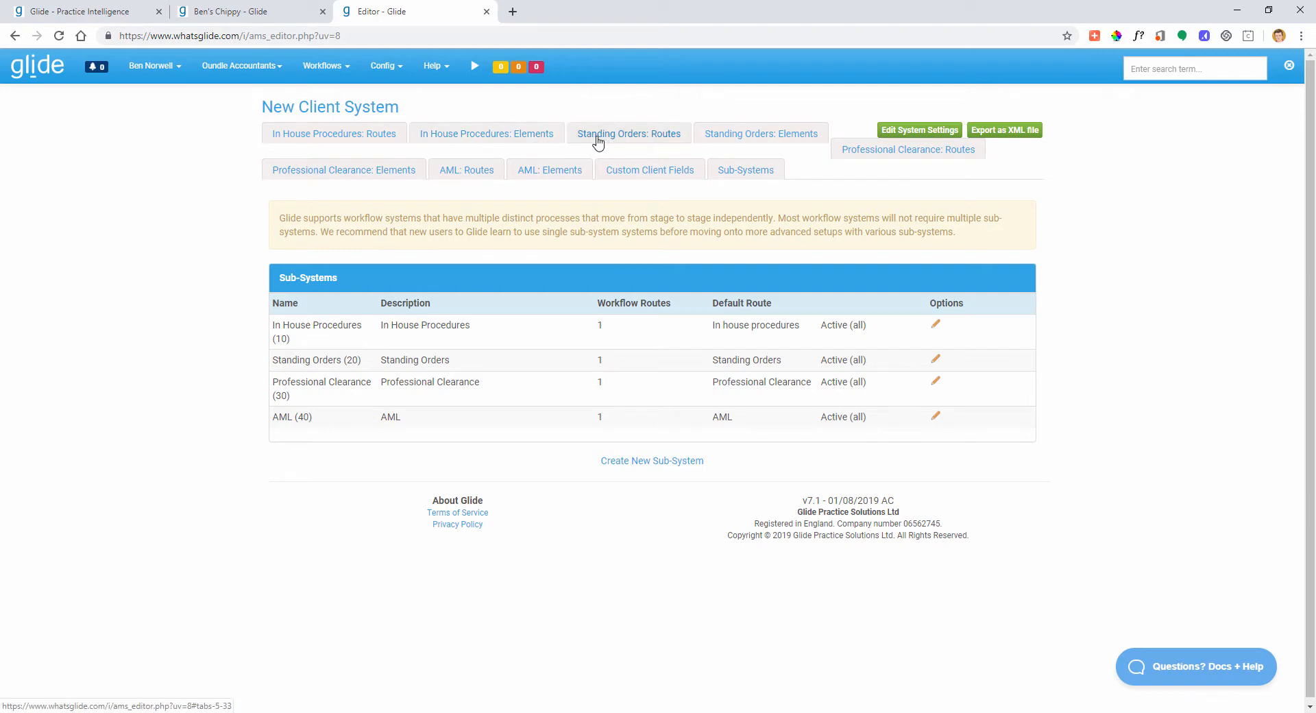
{"action": "left_click", "coordinate": [384, 66]}
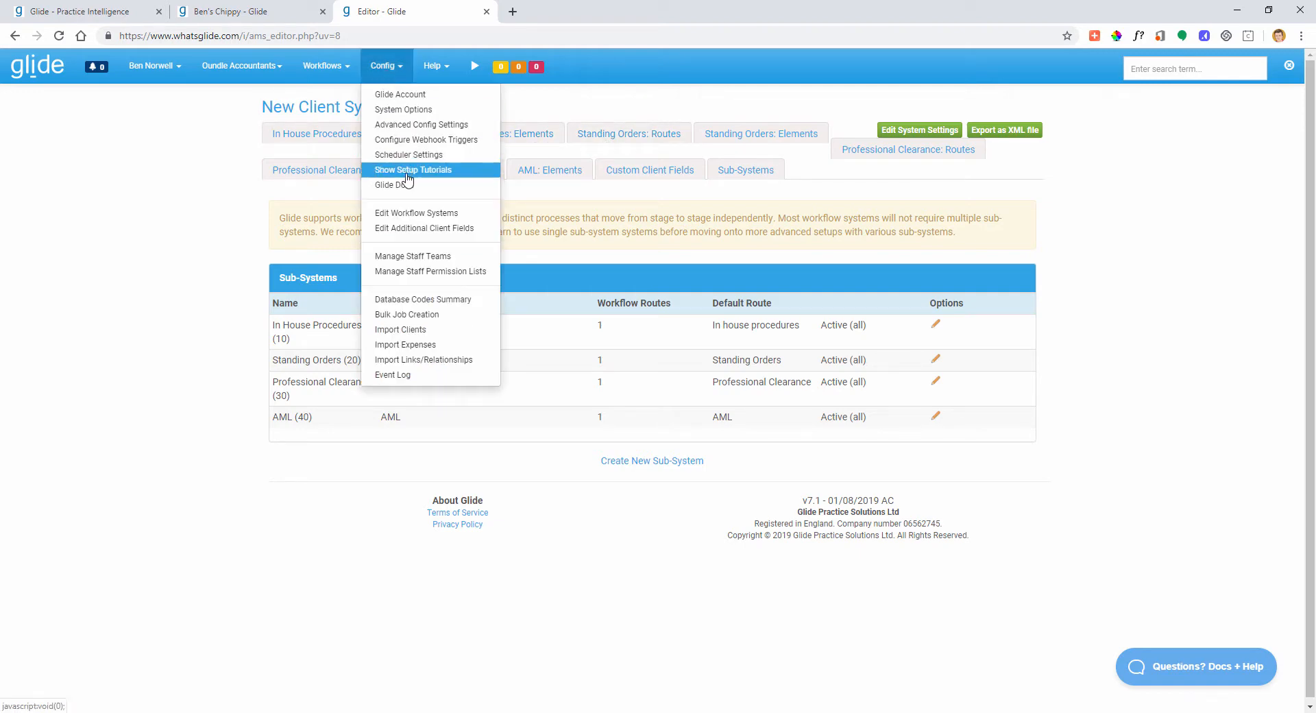
{"action": "left_click", "coordinate": [418, 213]}
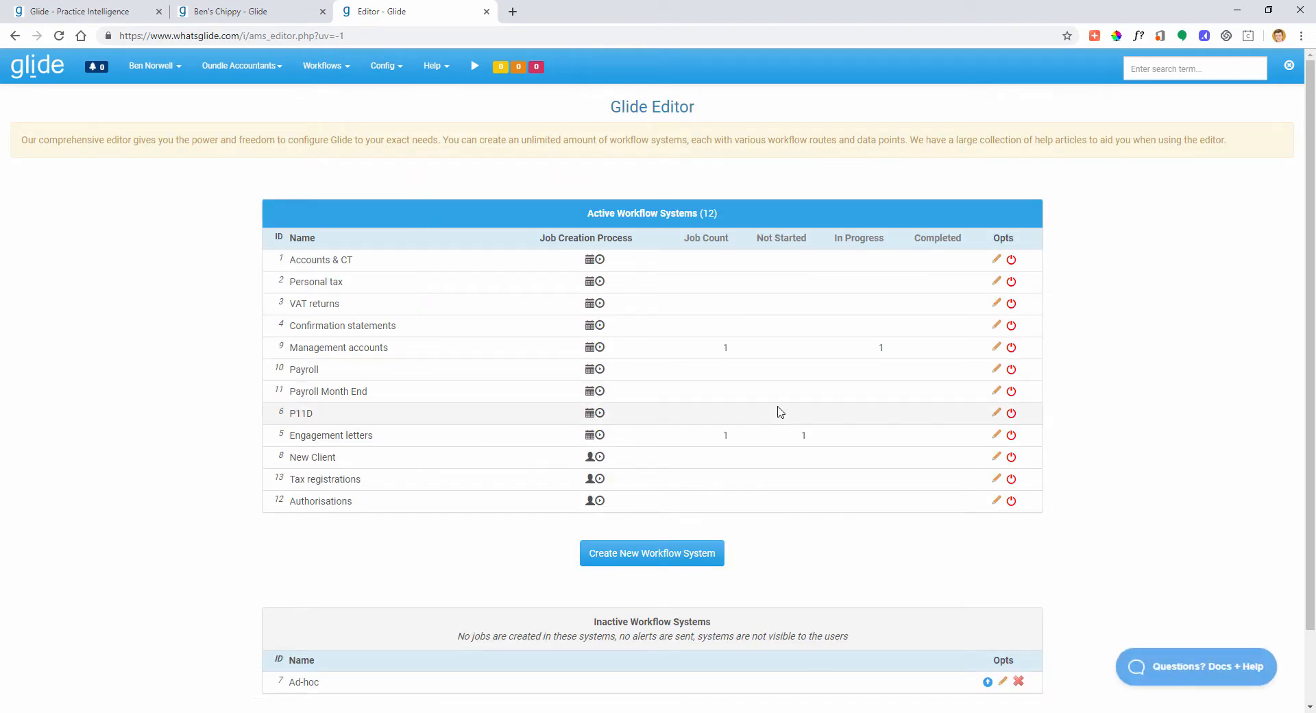
{"action": "left_click", "coordinate": [994, 351]}
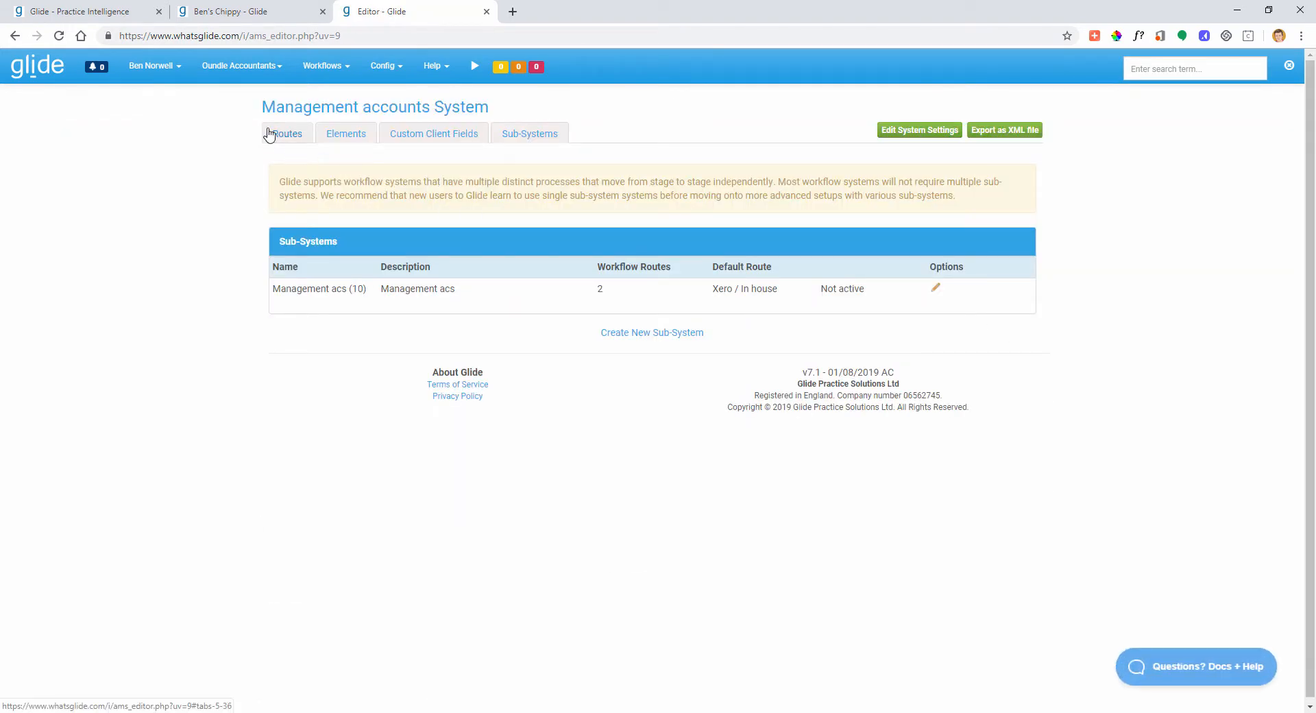
{"action": "left_click", "coordinate": [269, 135]}
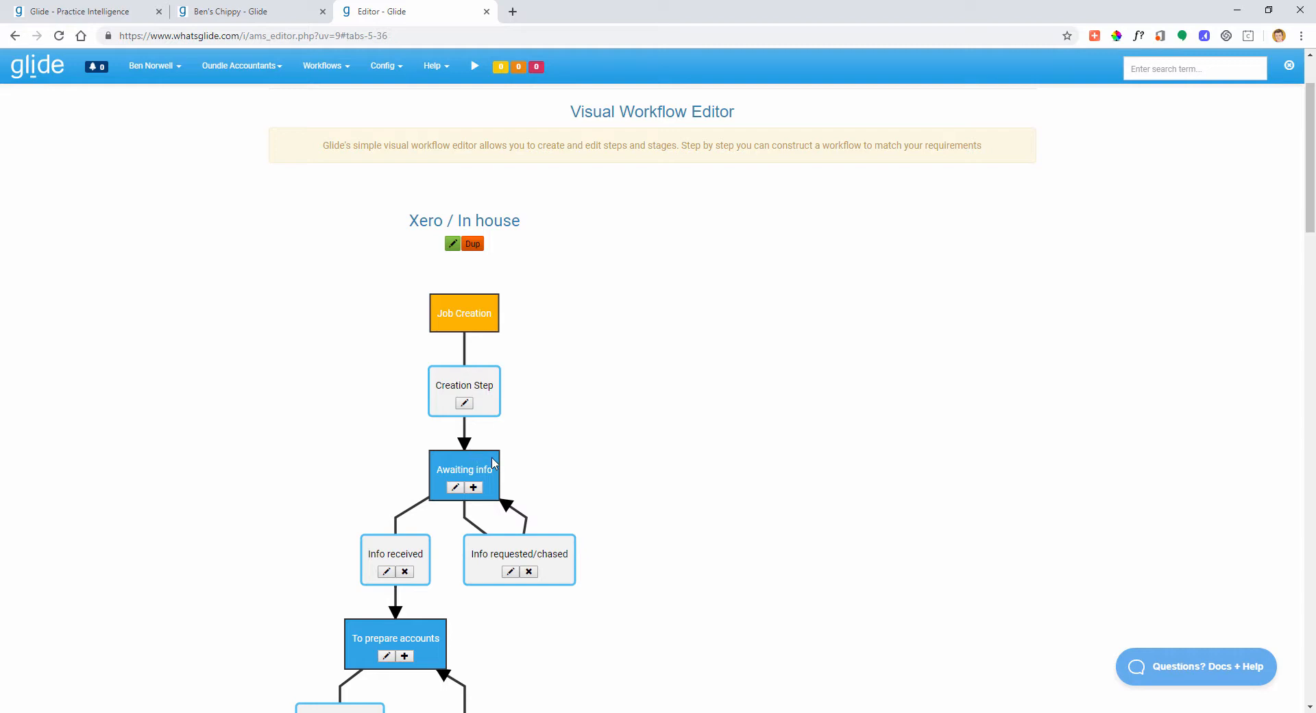
{"action": "scroll", "coordinate": [587, 456], "scroll_direction": "up", "scroll_amount": 2}
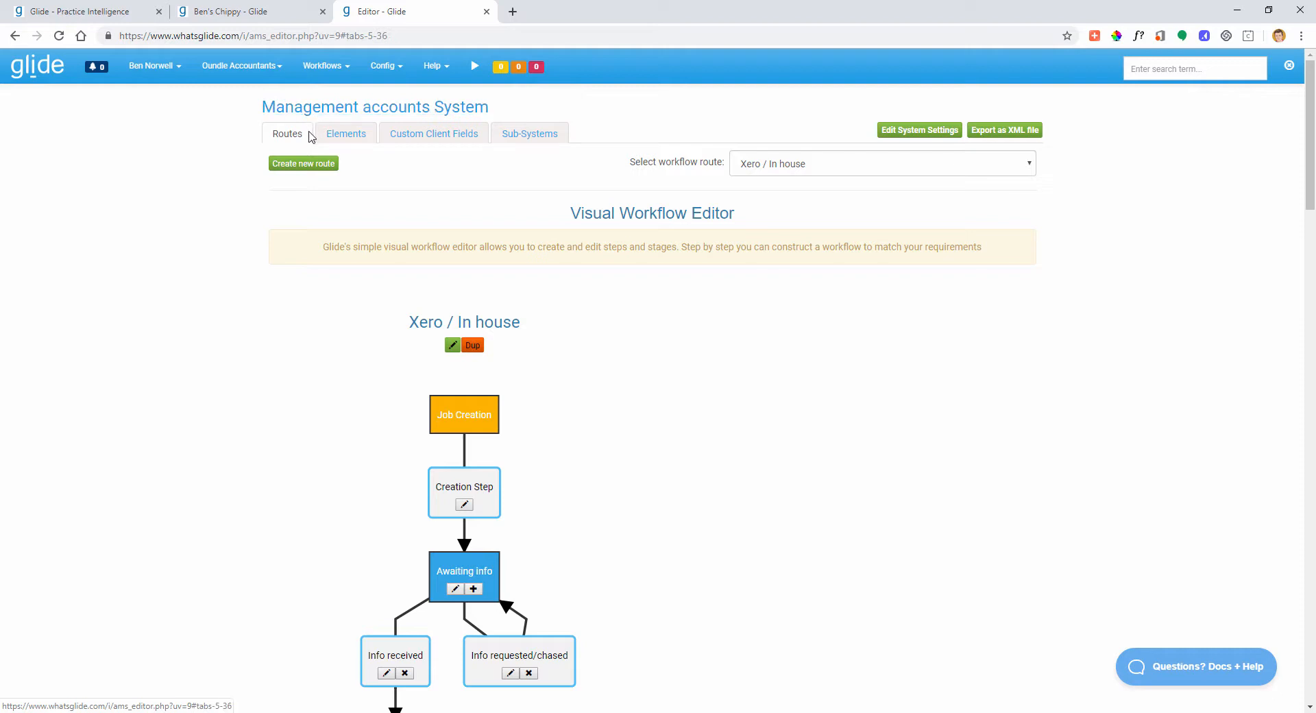
{"action": "left_click", "coordinate": [761, 168]}
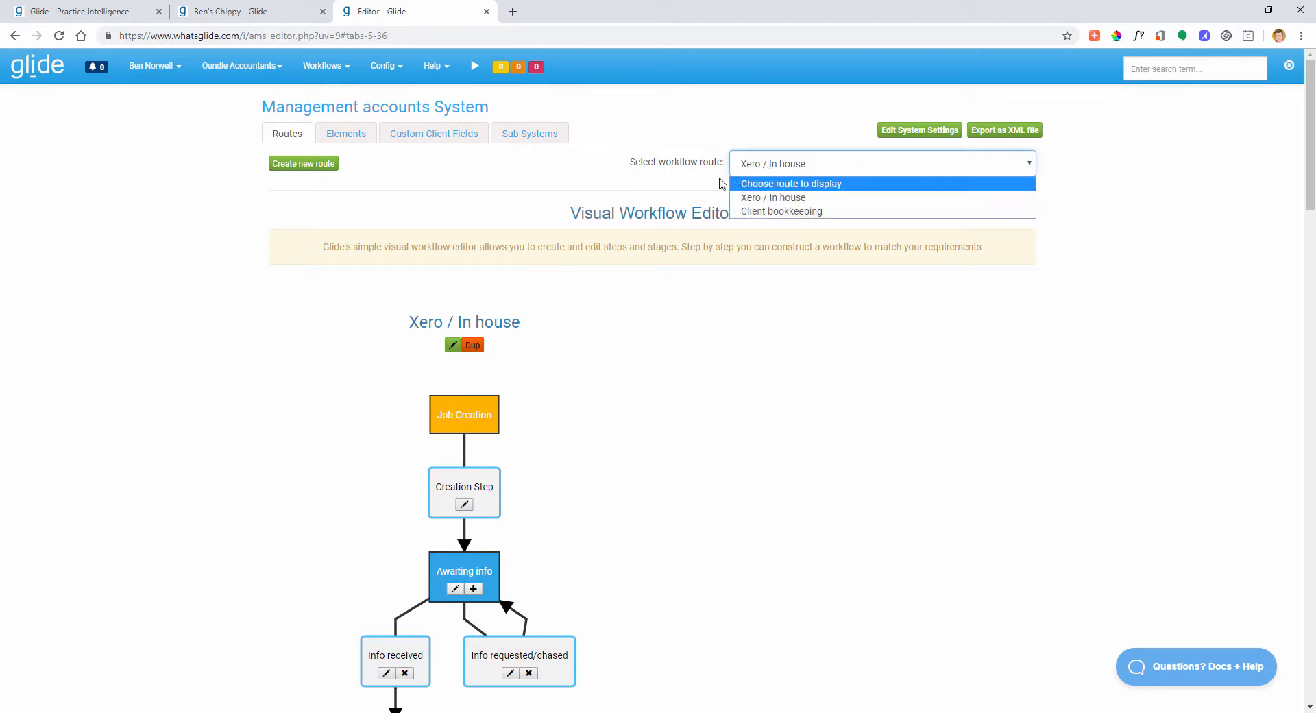
{"action": "left_click", "coordinate": [633, 177]}
{"action": "left_click", "coordinate": [779, 174]}
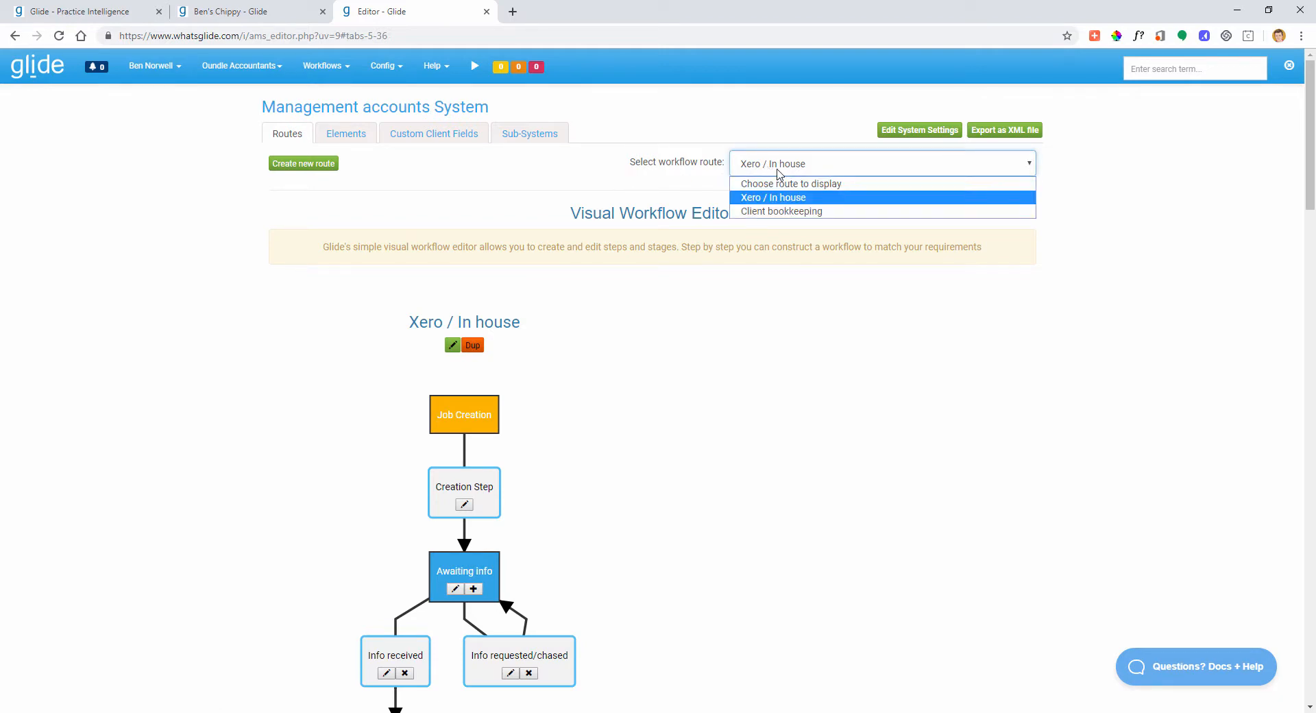
{"action": "left_click", "coordinate": [785, 212]}
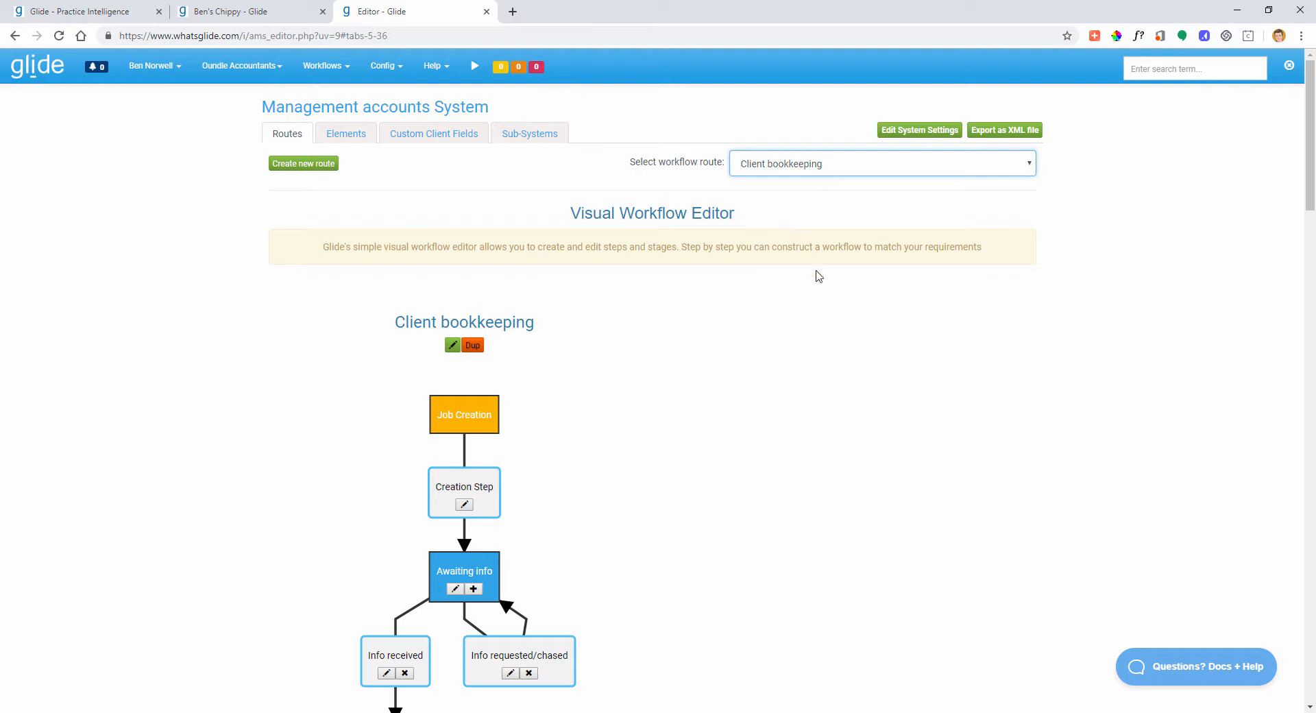
{"action": "left_click", "coordinate": [785, 170]}
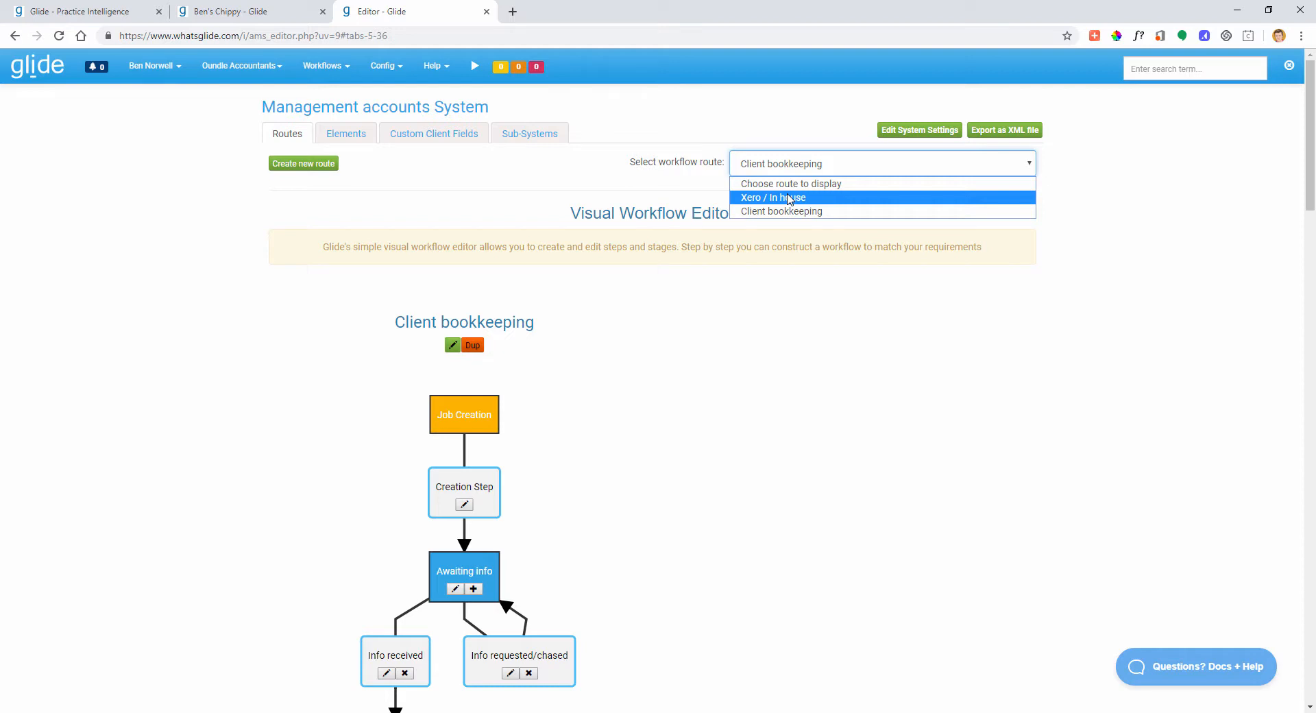
{"action": "left_click", "coordinate": [789, 199]}
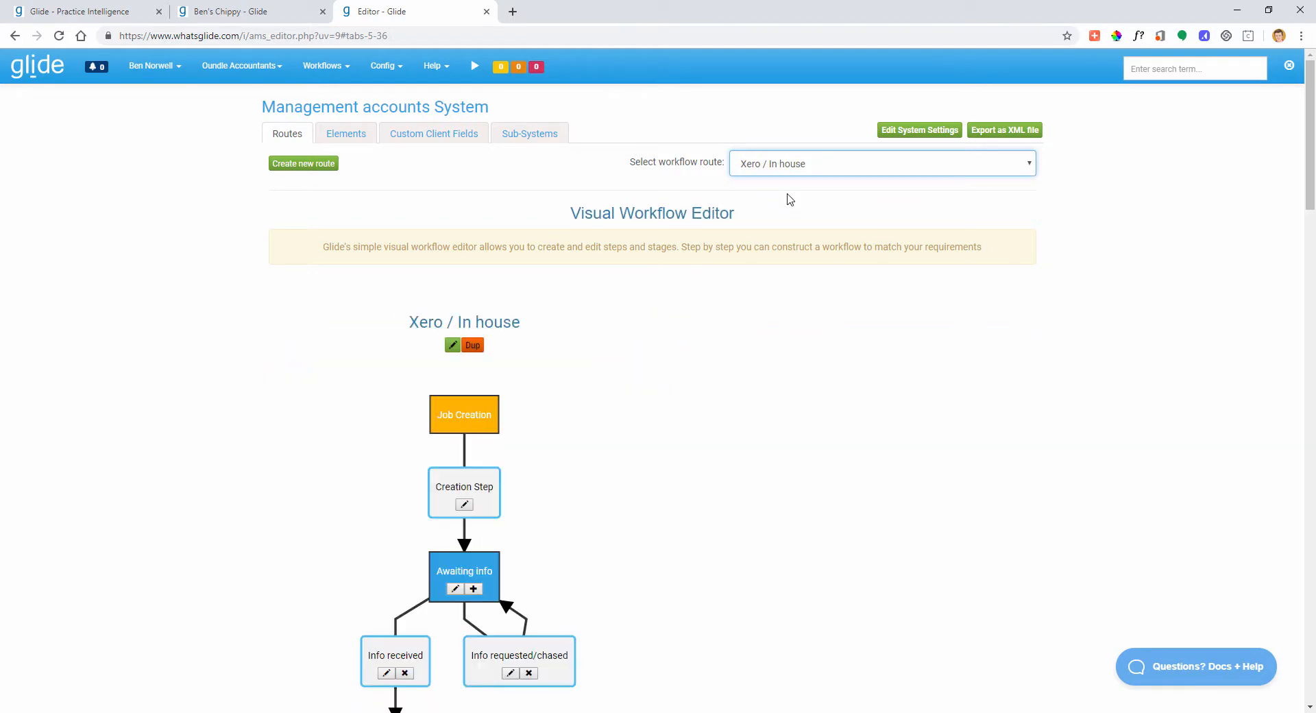
{"action": "left_click", "coordinate": [259, 207]}
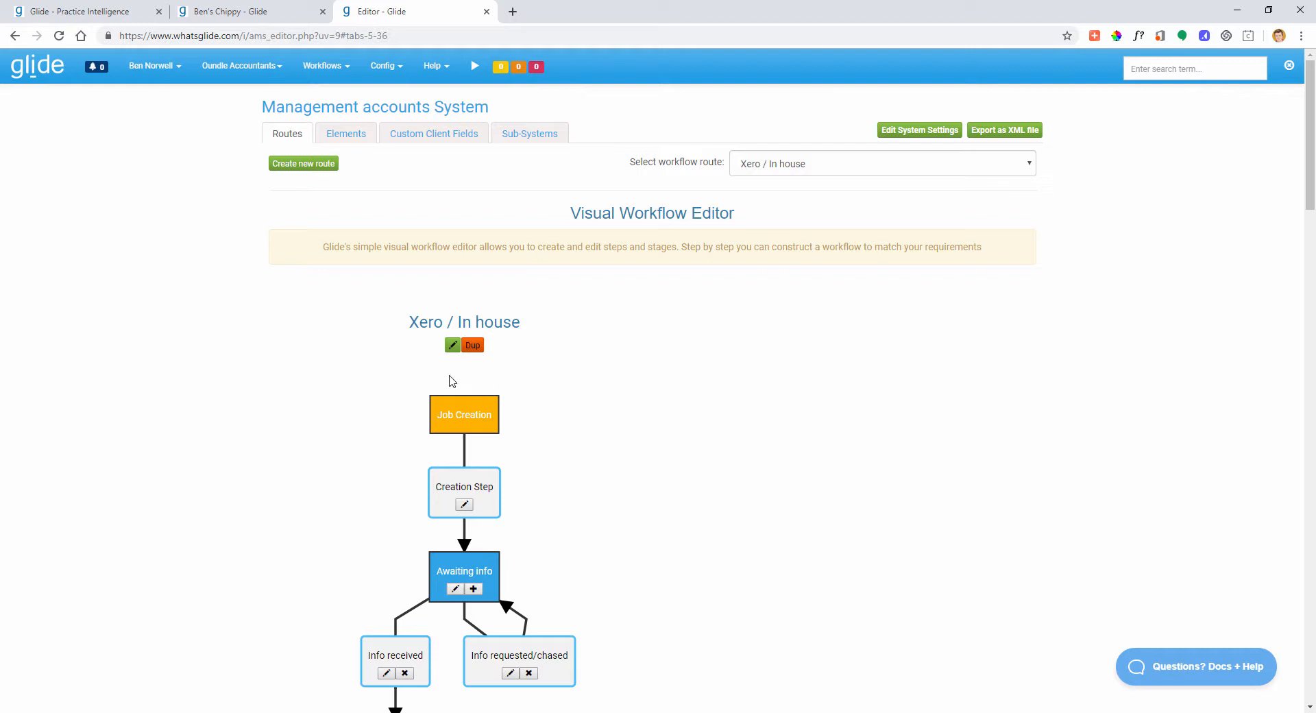
- Scroll through the Xero / In house route diagram and compare it with the Management Acs dashboard
{"action": "scroll", "coordinate": [370, 357], "scroll_direction": "down", "scroll_amount": 1}
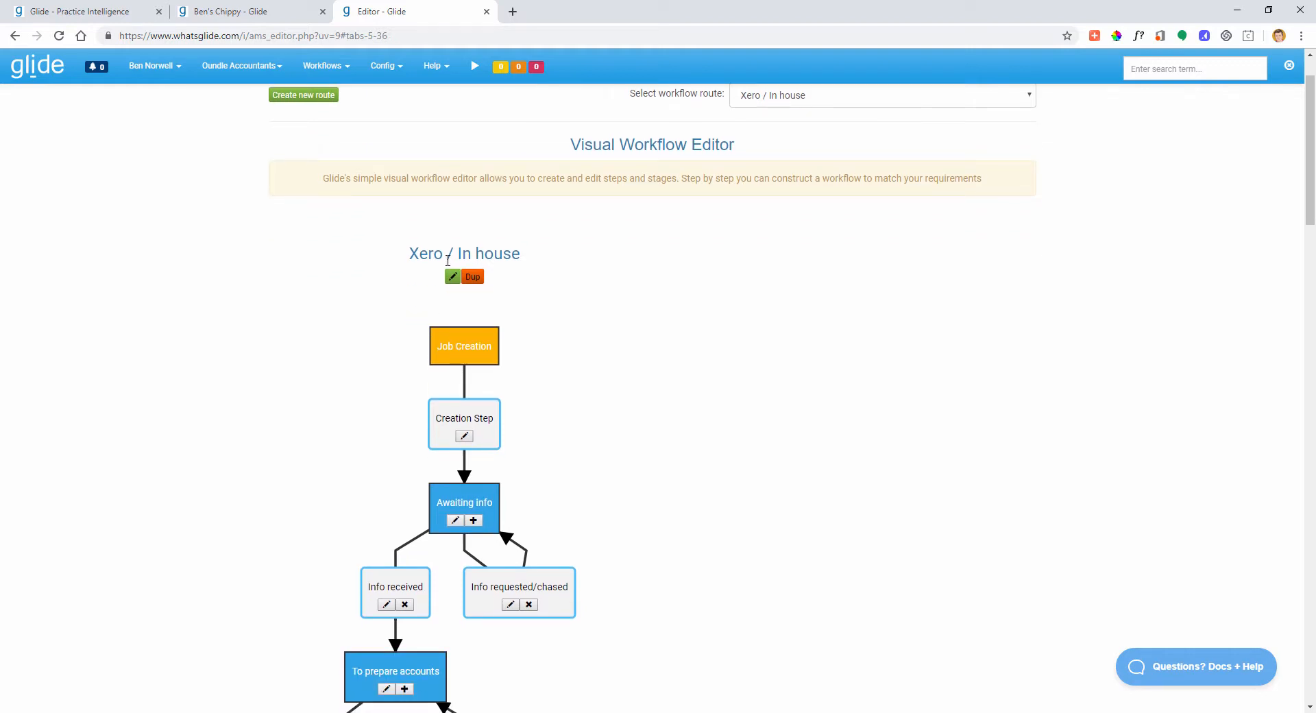
{"action": "left_click_drag", "start_coordinate": [419, 254], "coordinate": [502, 255]}
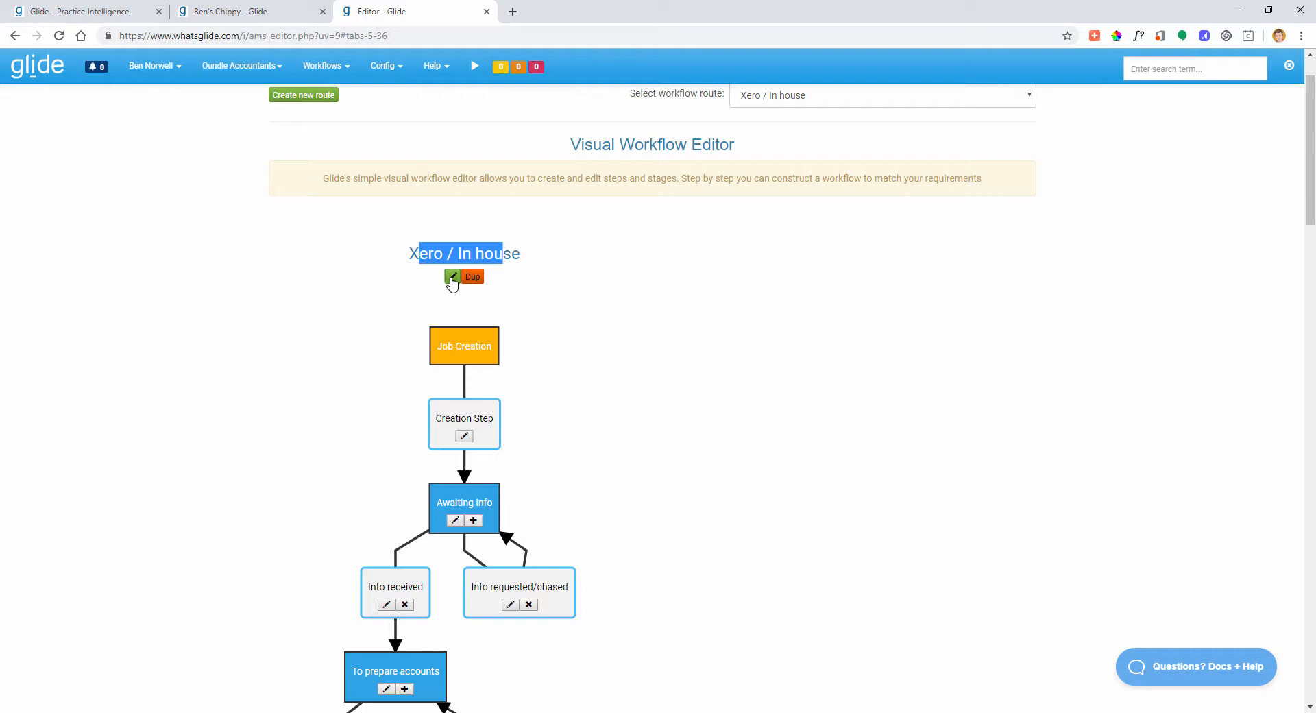
{"action": "left_click", "coordinate": [551, 298]}
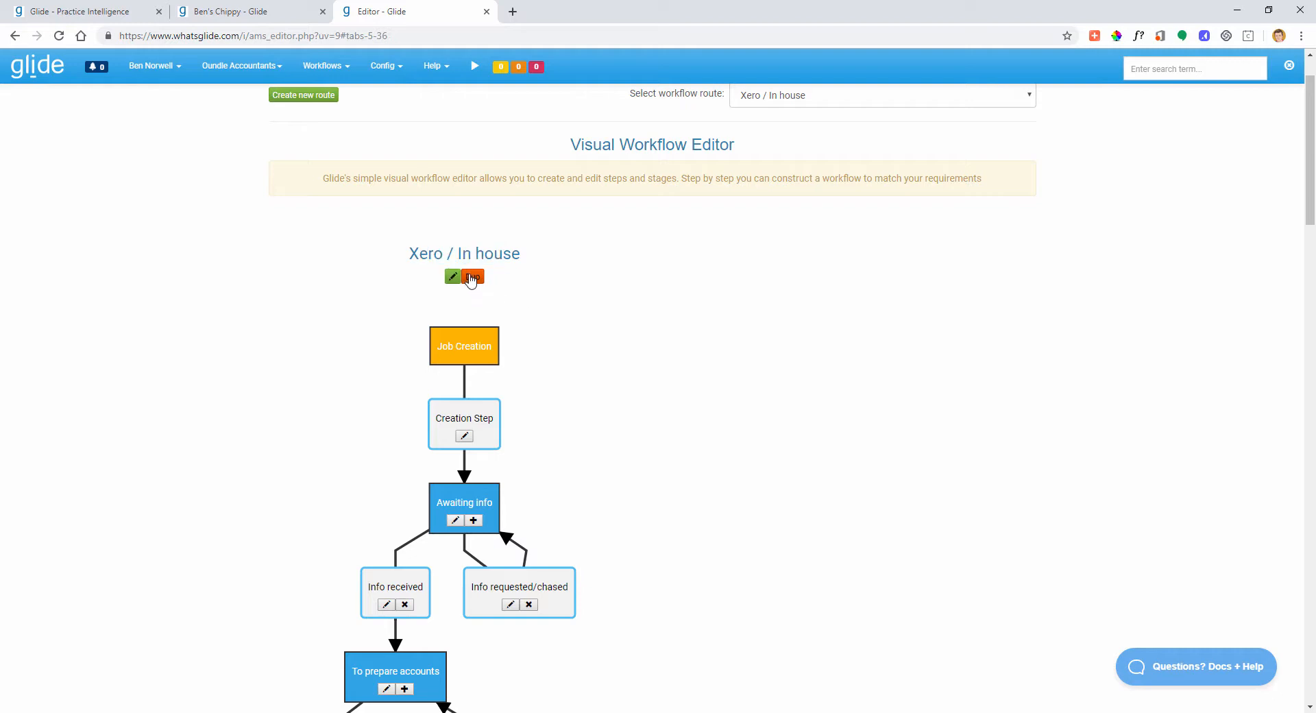
{"action": "scroll", "coordinate": [590, 337], "scroll_direction": "down", "scroll_amount": 2}
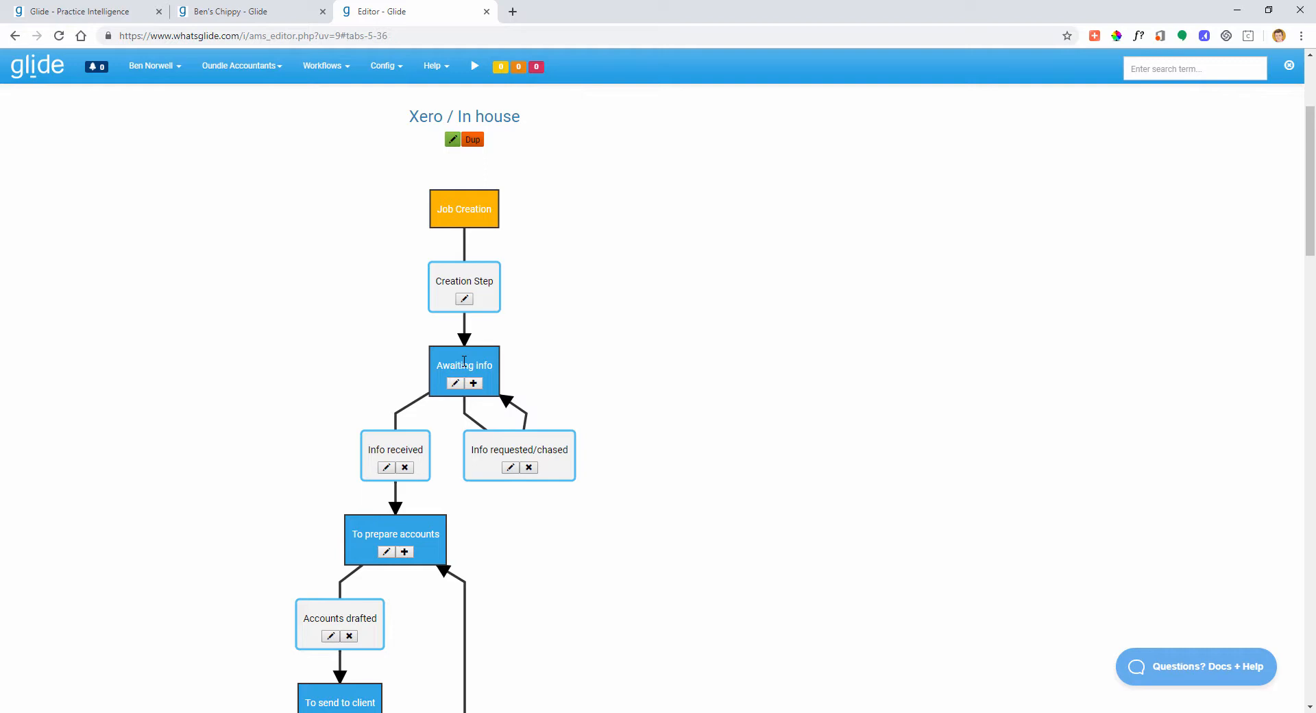
{"action": "scroll", "coordinate": [465, 365], "scroll_direction": "up", "scroll_amount": 2}
{"action": "scroll", "coordinate": [467, 369], "scroll_direction": "down", "scroll_amount": 2}
{"action": "scroll", "coordinate": [473, 359], "scroll_direction": "down", "scroll_amount": 3}
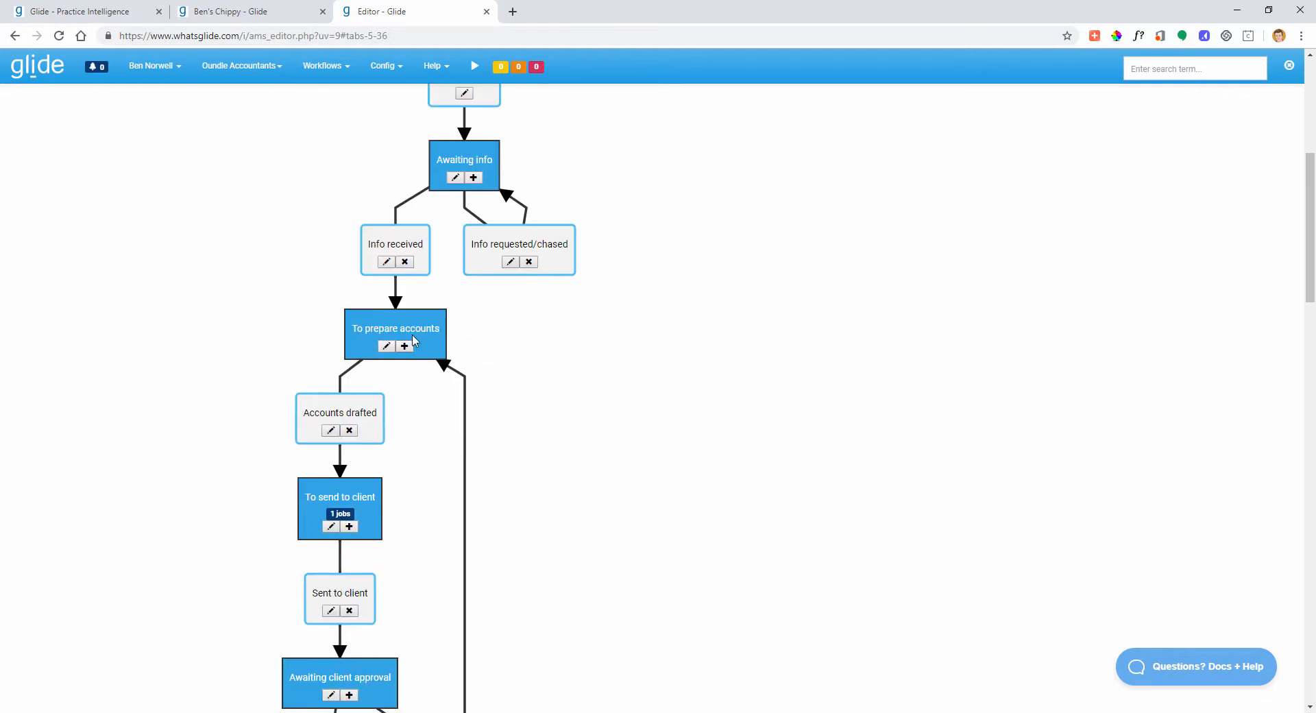
{"action": "scroll", "coordinate": [414, 332], "scroll_direction": "down", "scroll_amount": 3}
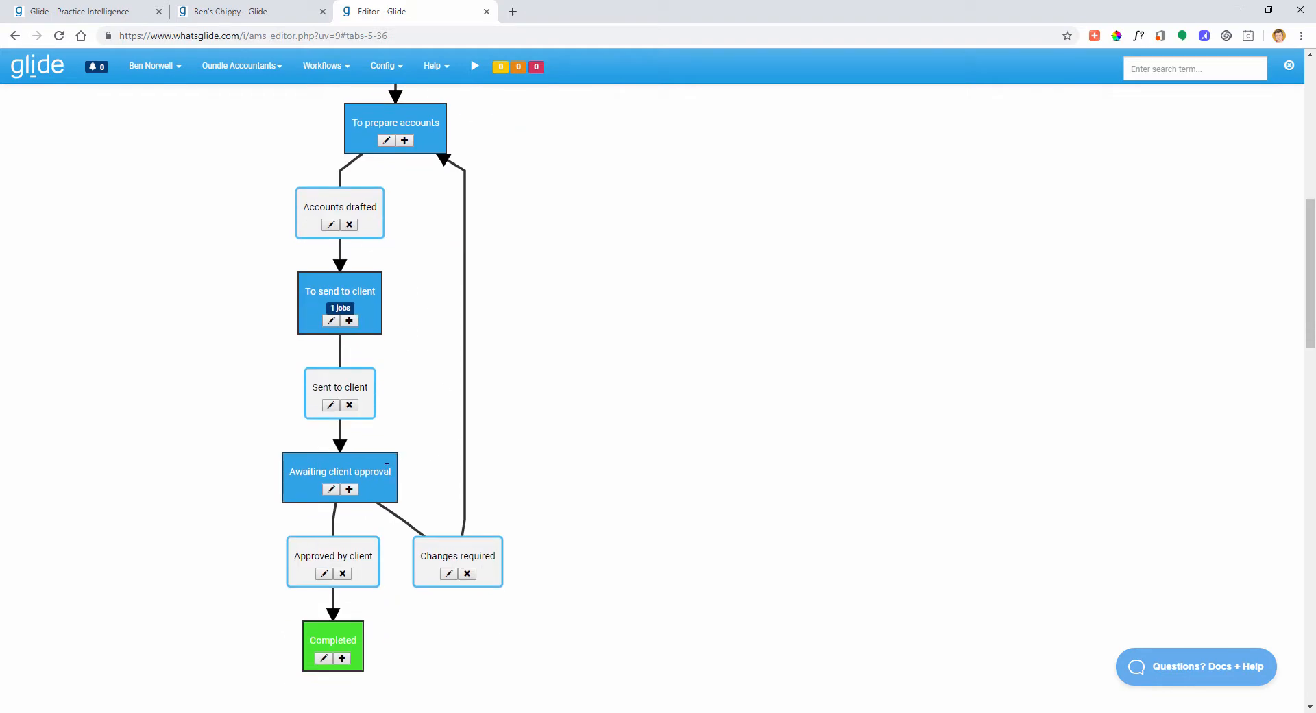
{"action": "left_click", "coordinate": [72, 16]}
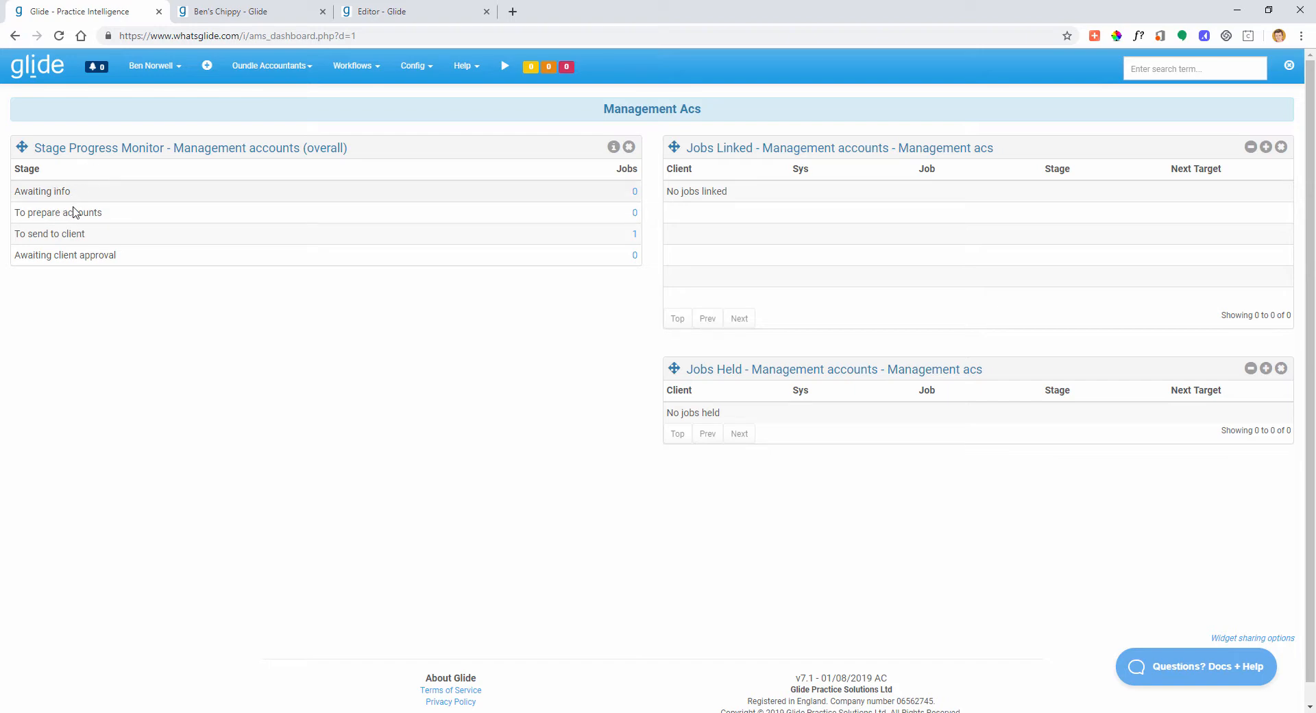
{"action": "left_click", "coordinate": [374, 21]}
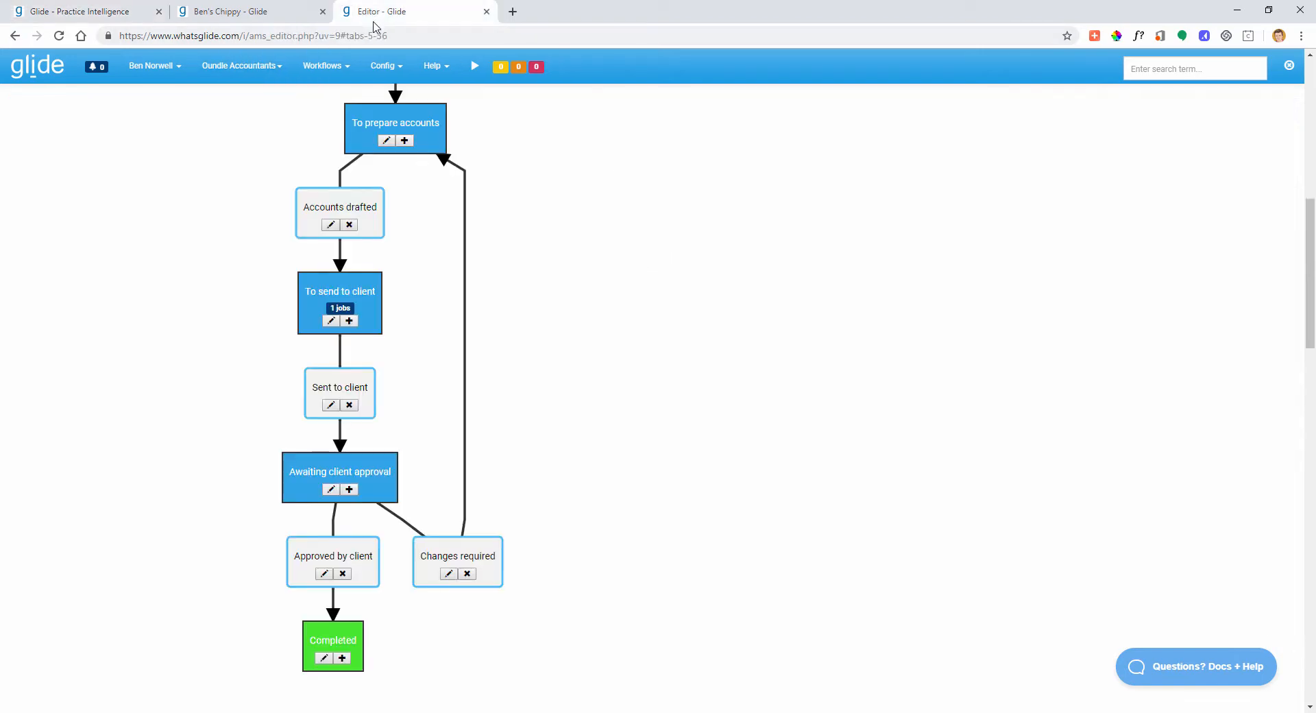
{"action": "scroll", "coordinate": [526, 324], "scroll_direction": "up", "scroll_amount": 6}
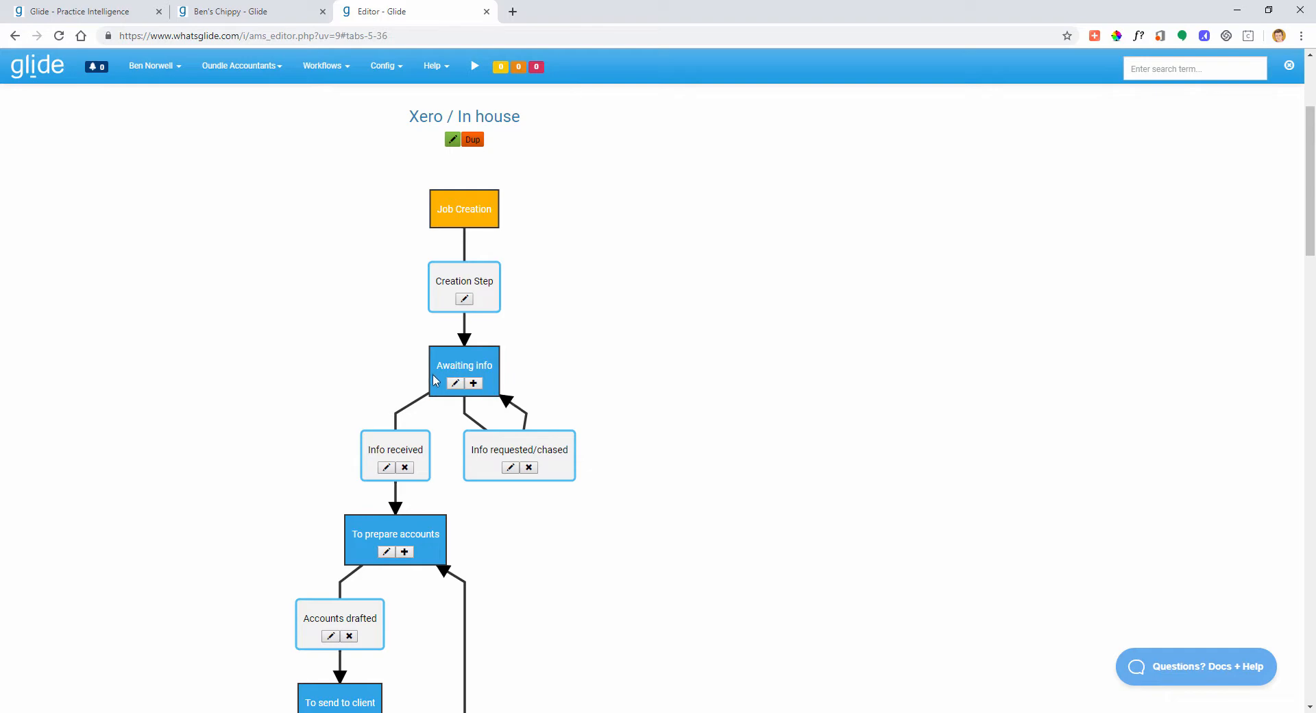
- Open the Awaiting info stage settings, then check the dashboard and the client's management accounts page
{"action": "left_click", "coordinate": [454, 383]}
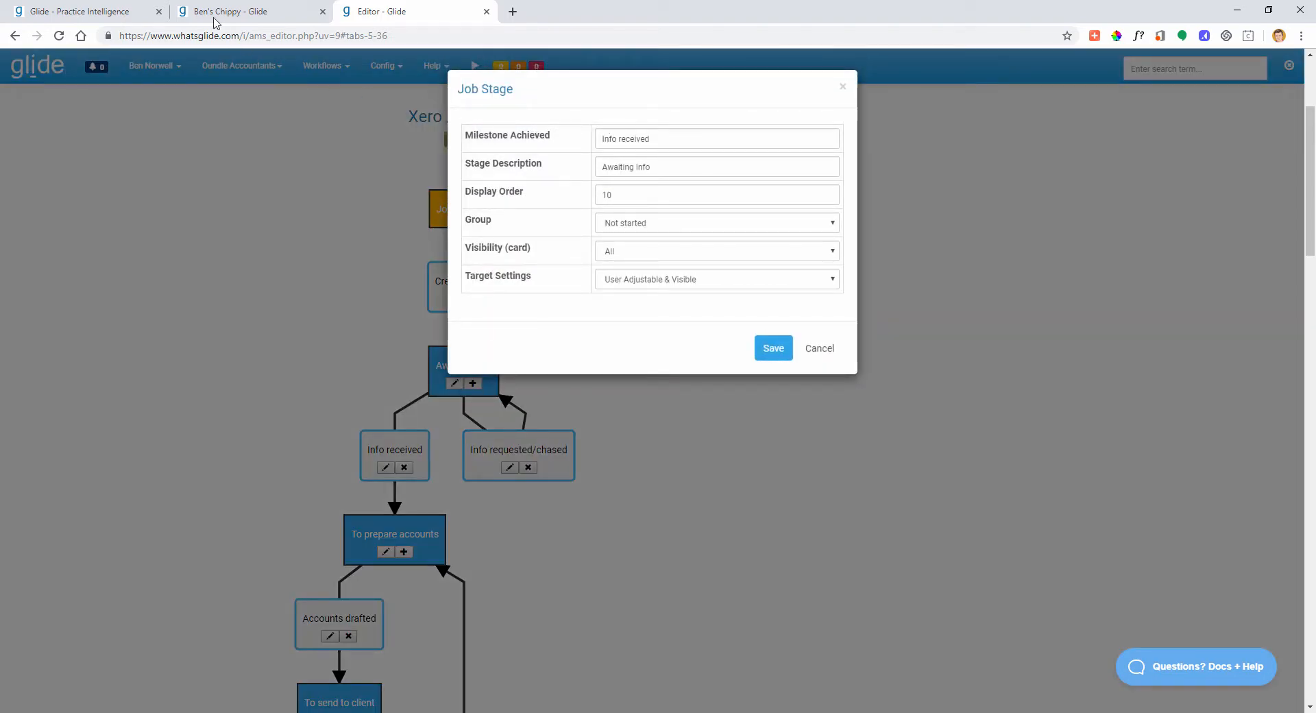
{"action": "left_click", "coordinate": [110, 12]}
{"action": "left_click_drag", "start_coordinate": [29, 192], "coordinate": [91, 188]}
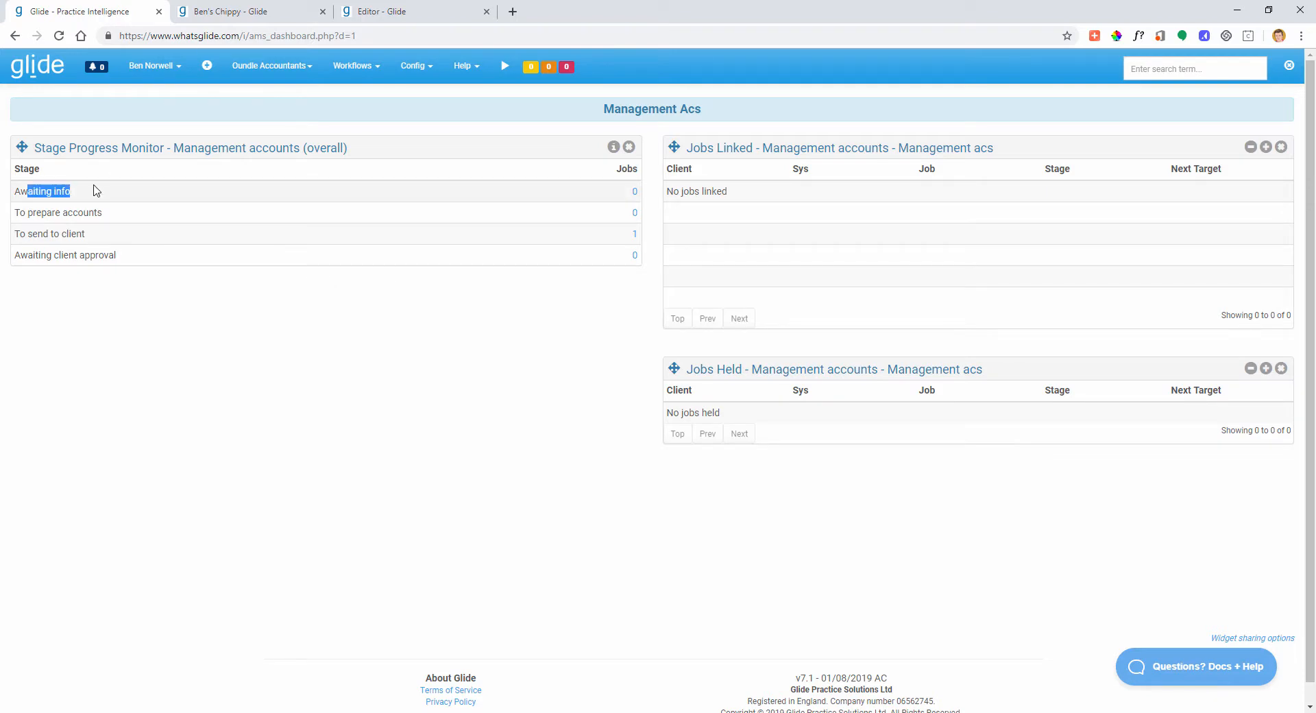
{"action": "left_click", "coordinate": [267, 10]}
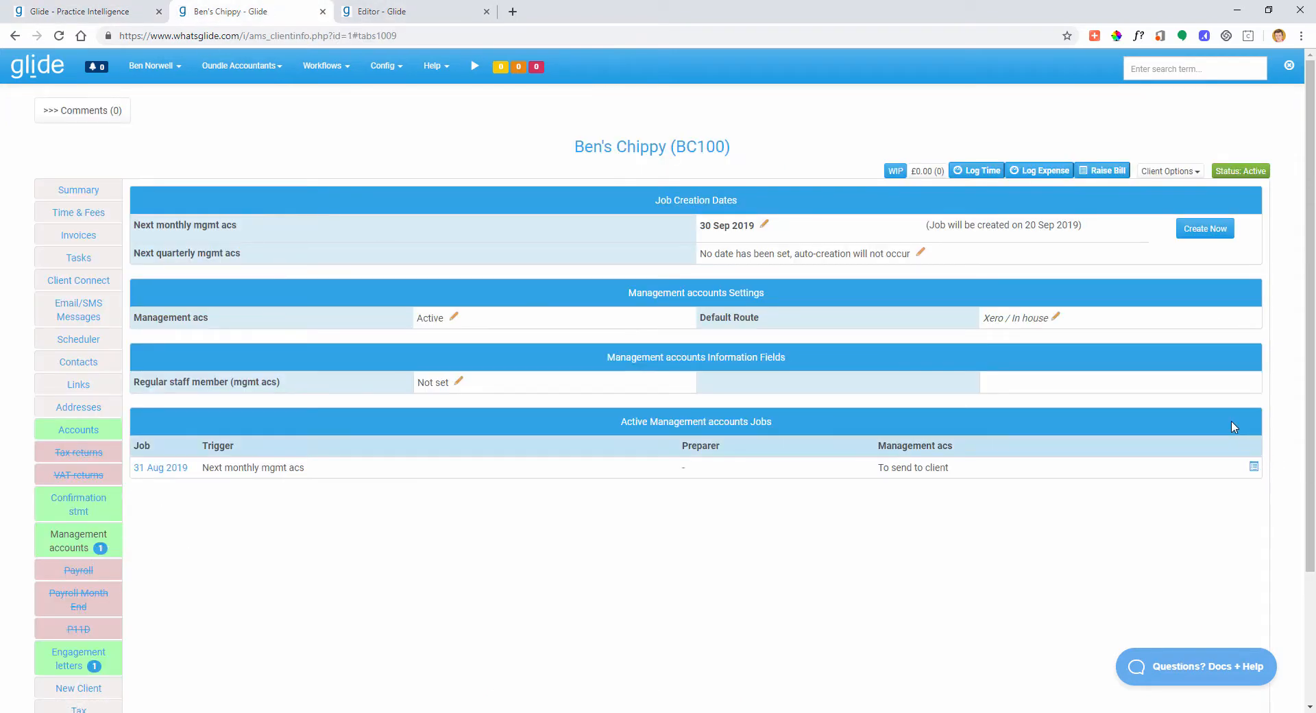
- Open the 31 Aug 2019 job at To send to client, check the dashboard, then return to the editor
{"action": "left_click", "coordinate": [1254, 466]}
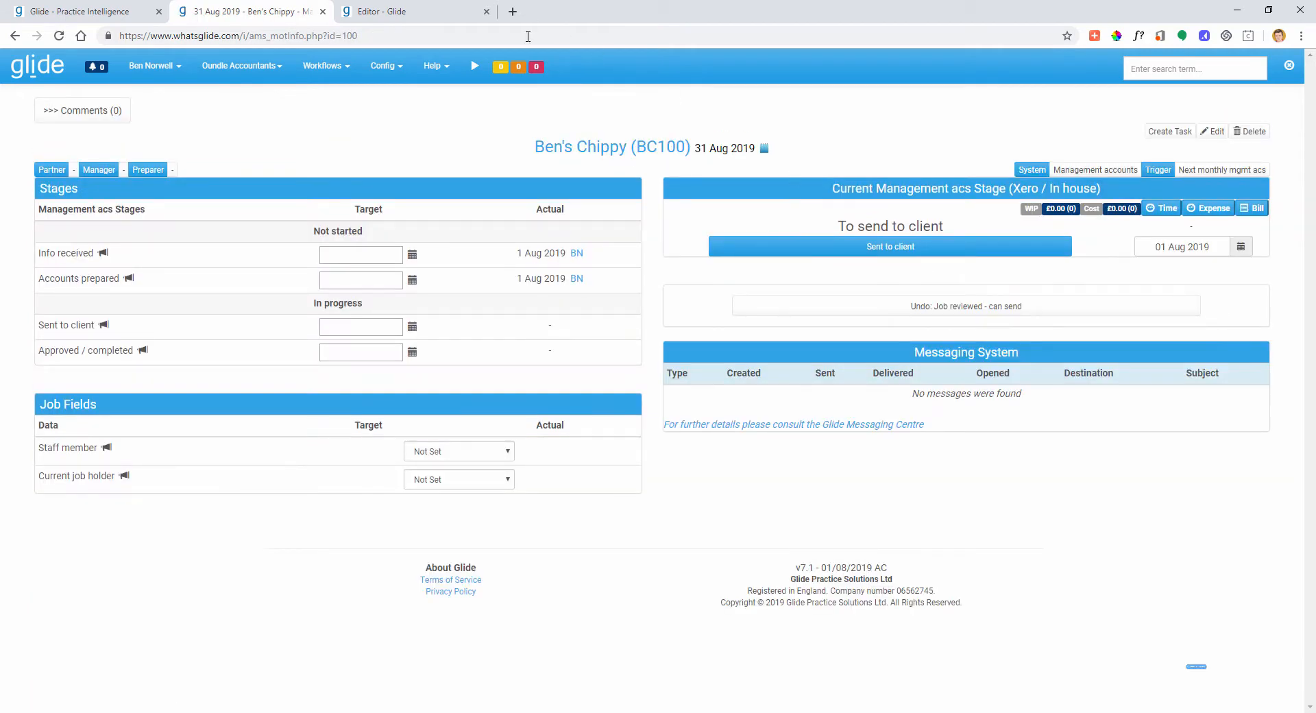
{"action": "left_click_drag", "start_coordinate": [845, 227], "coordinate": [949, 228]}
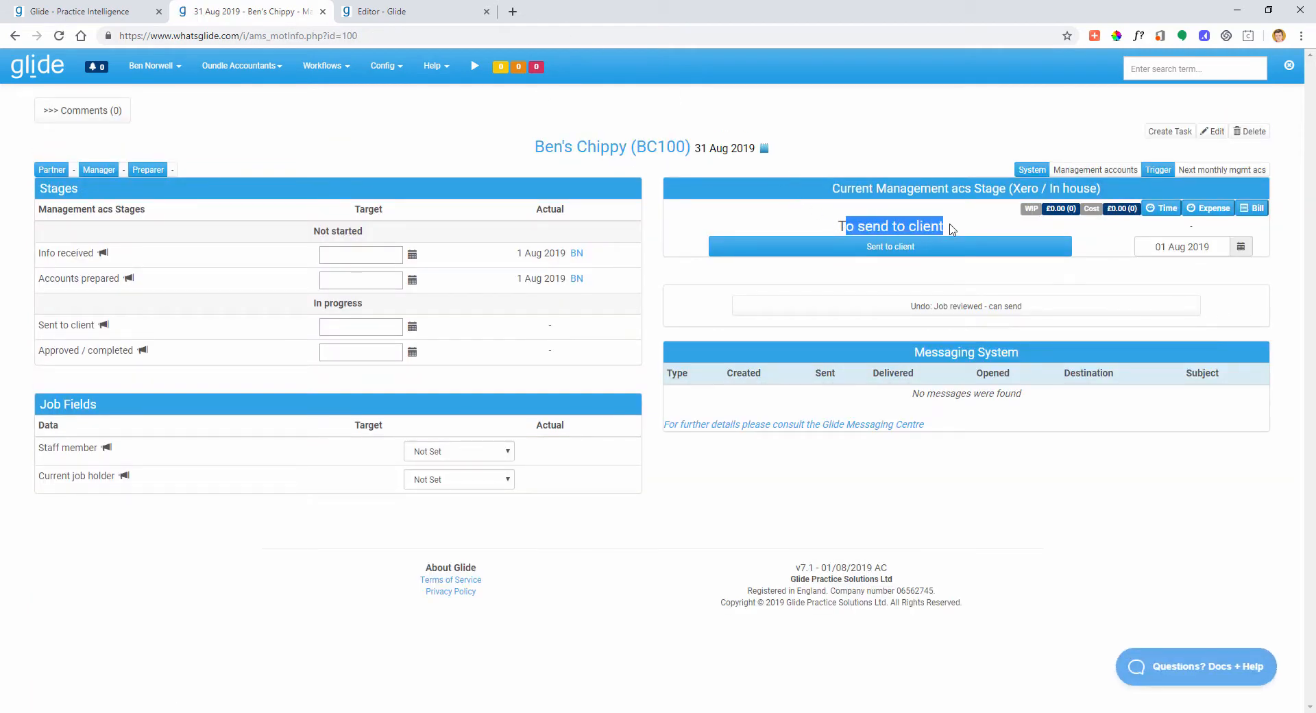
{"action": "left_click", "coordinate": [103, 11]}
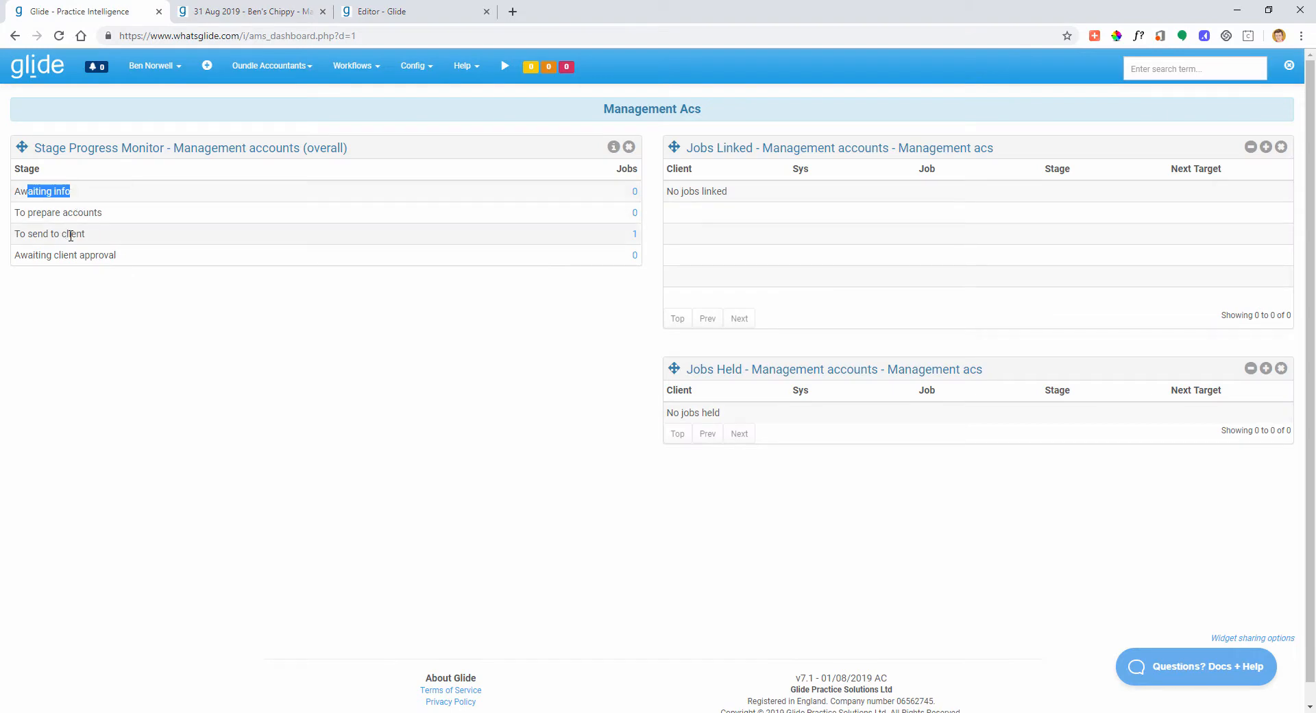
{"action": "left_click", "coordinate": [226, 13]}
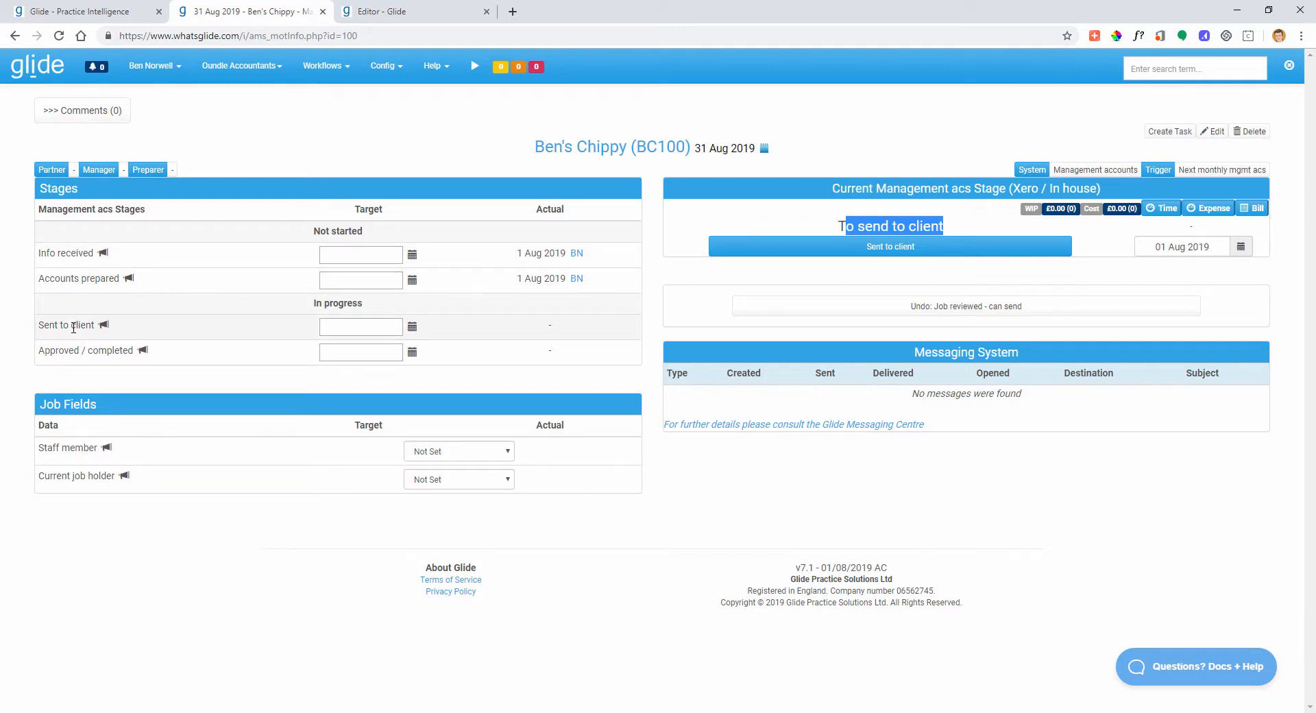
{"action": "left_click", "coordinate": [338, 14]}
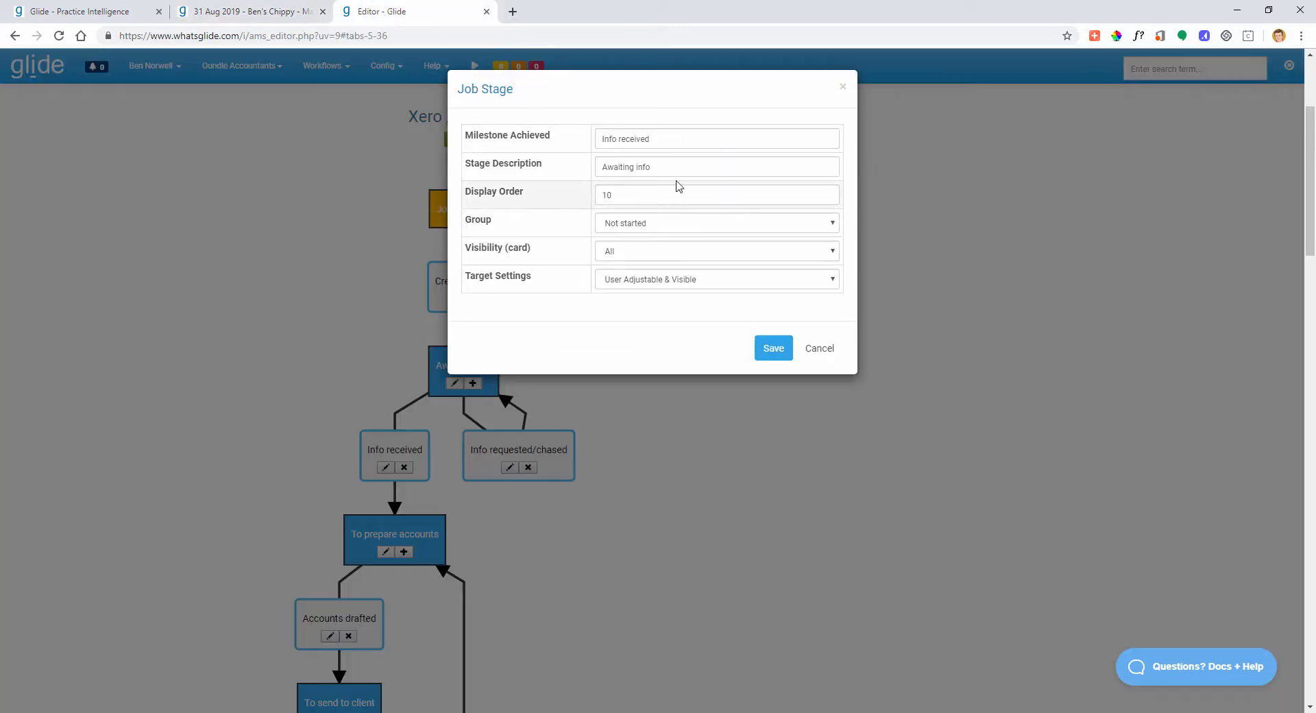
- Close the Awaiting info stage settings without changes
{"action": "left_click", "coordinate": [818, 351]}
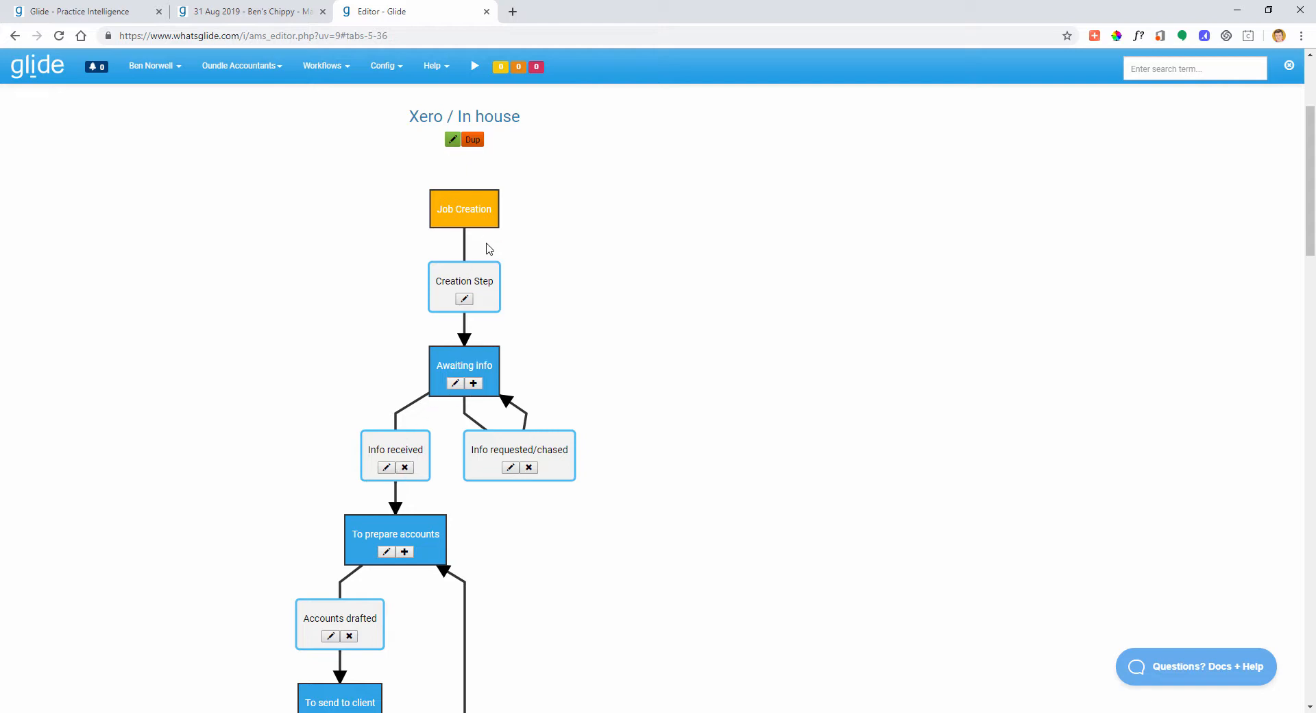
{"action": "triple_click", "coordinate": [458, 368]}
{"action": "left_click", "coordinate": [617, 379]}
- Inspect the Creation Step transition settings, cancel them, and show the 31 Aug 2019 job
{"action": "left_click", "coordinate": [465, 300]}
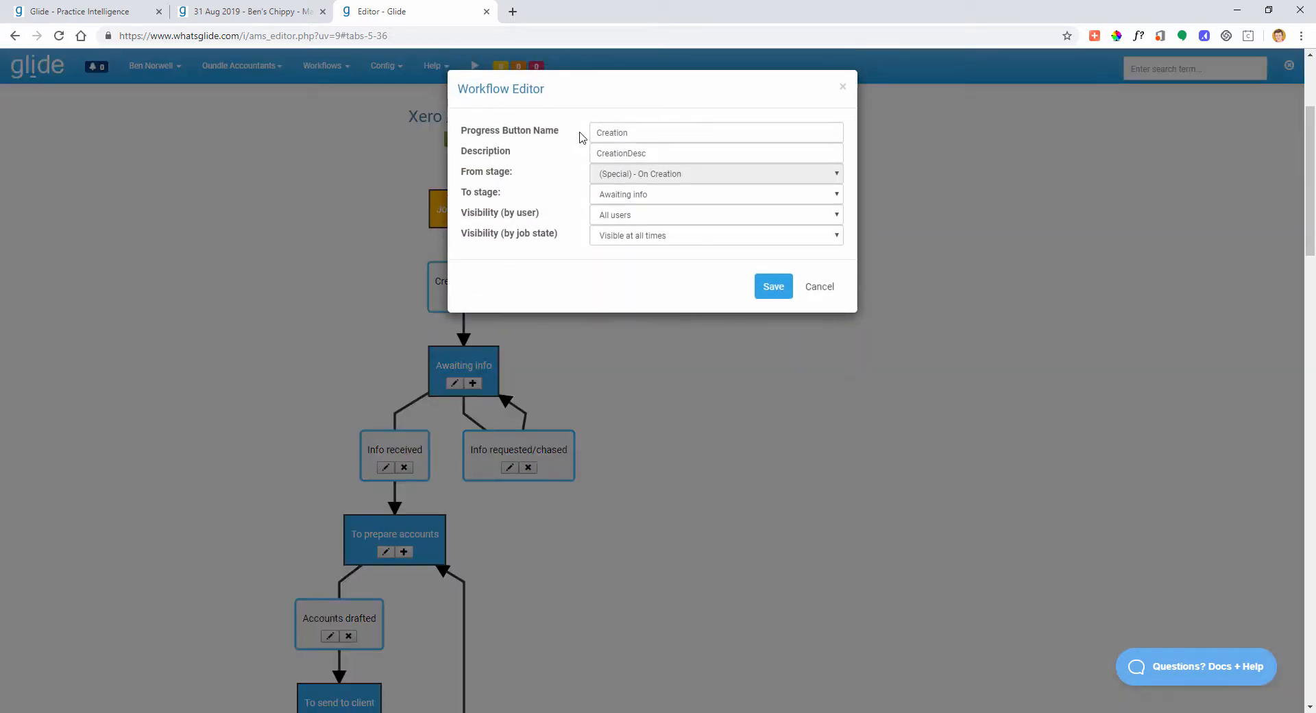
{"action": "left_click", "coordinate": [820, 288]}
{"action": "left_click", "coordinate": [239, 17]}
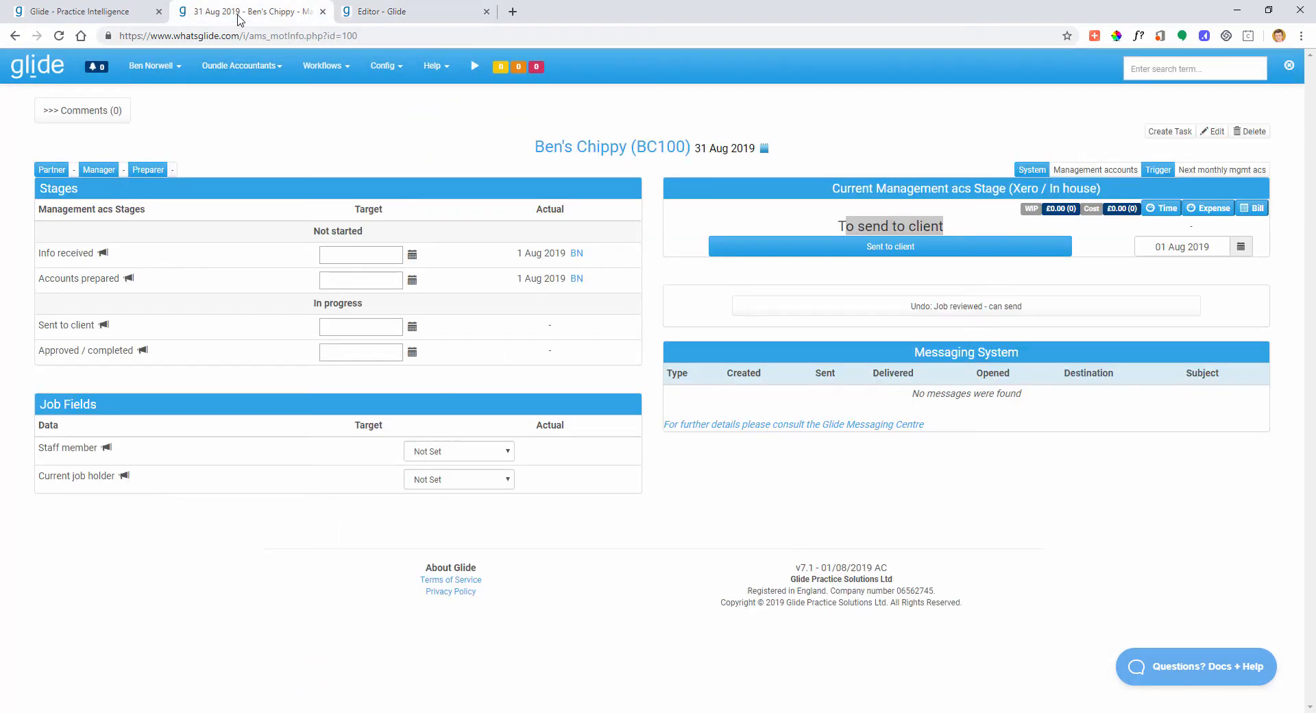
- Tear the Editor - Glide tab off into its own browser window
{"action": "left_click", "coordinate": [849, 225]}
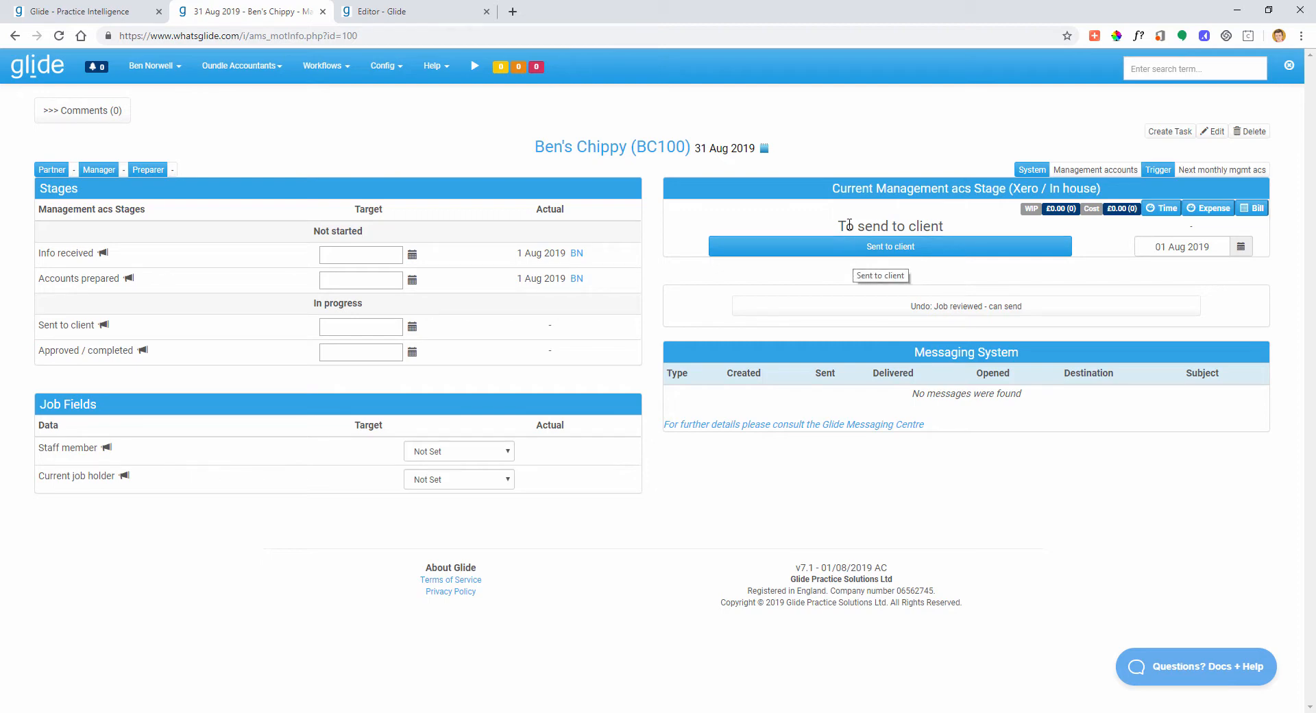
{"action": "left_click_drag", "start_coordinate": [846, 225], "coordinate": [930, 225]}
{"action": "left_click", "coordinate": [826, 222]}
{"action": "mouse_move", "coordinate": [376, 15]}
{"action": "left_mouse_down"}
{"action": "mouse_move", "coordinate": [411, 274]}
{"action": "mouse_move", "coordinate": [406, 65]}
{"action": "mouse_move", "coordinate": [373, 19]}
{"action": "left_mouse_up"}
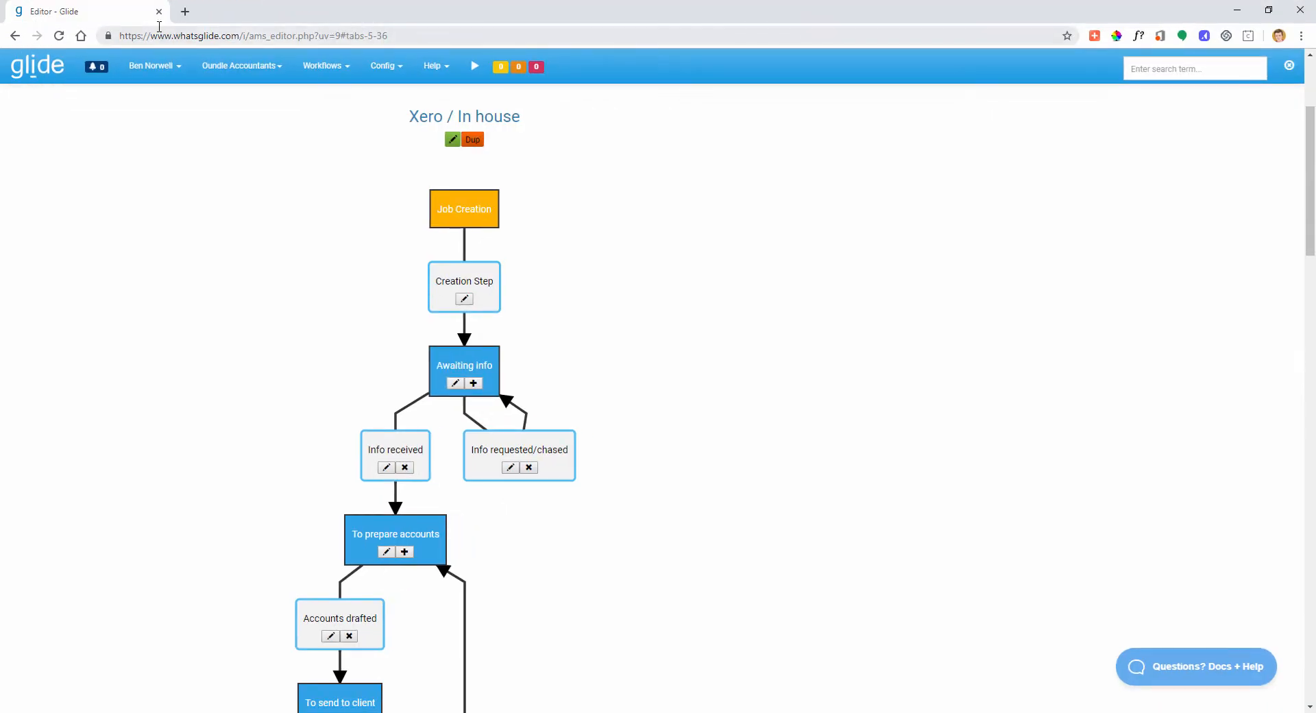
- Dock the workflow editor back into the main tab strip and locate the To send to client stage
{"action": "left_click_drag", "start_coordinate": [101, 19], "coordinate": [244, 15]}
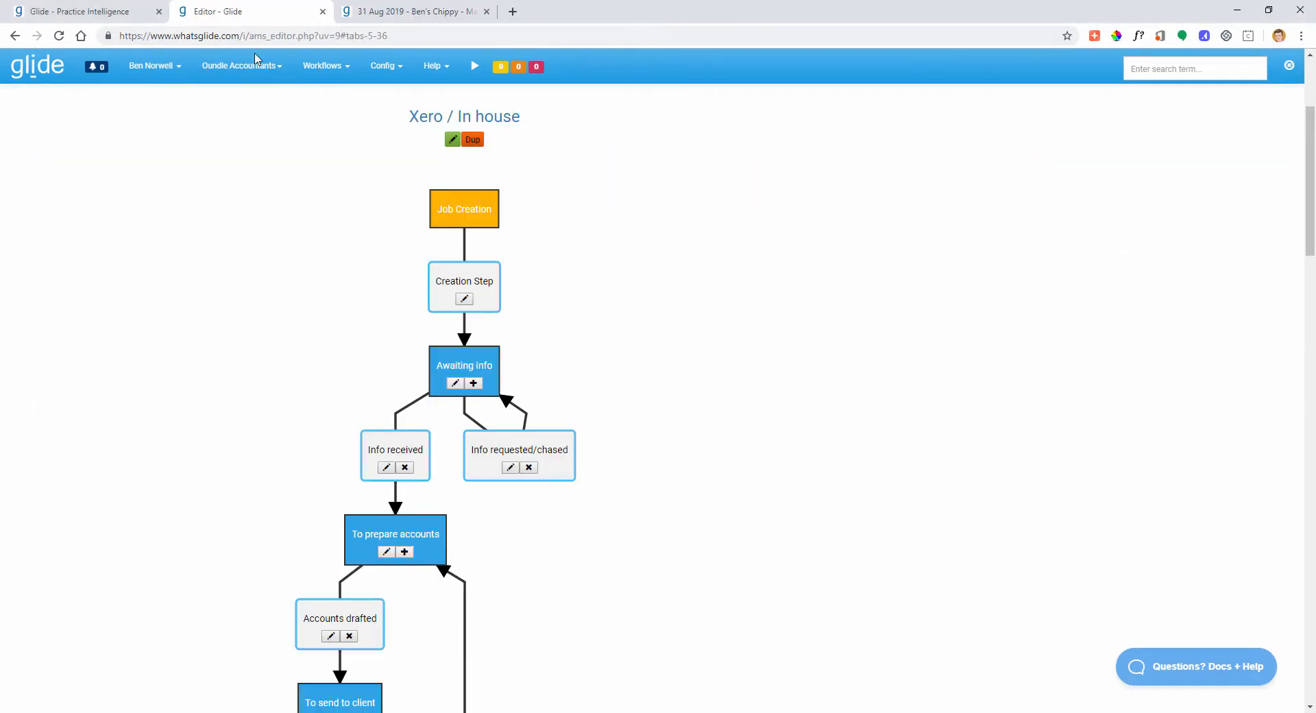
{"action": "scroll", "coordinate": [511, 346], "scroll_direction": "down", "scroll_amount": 3}
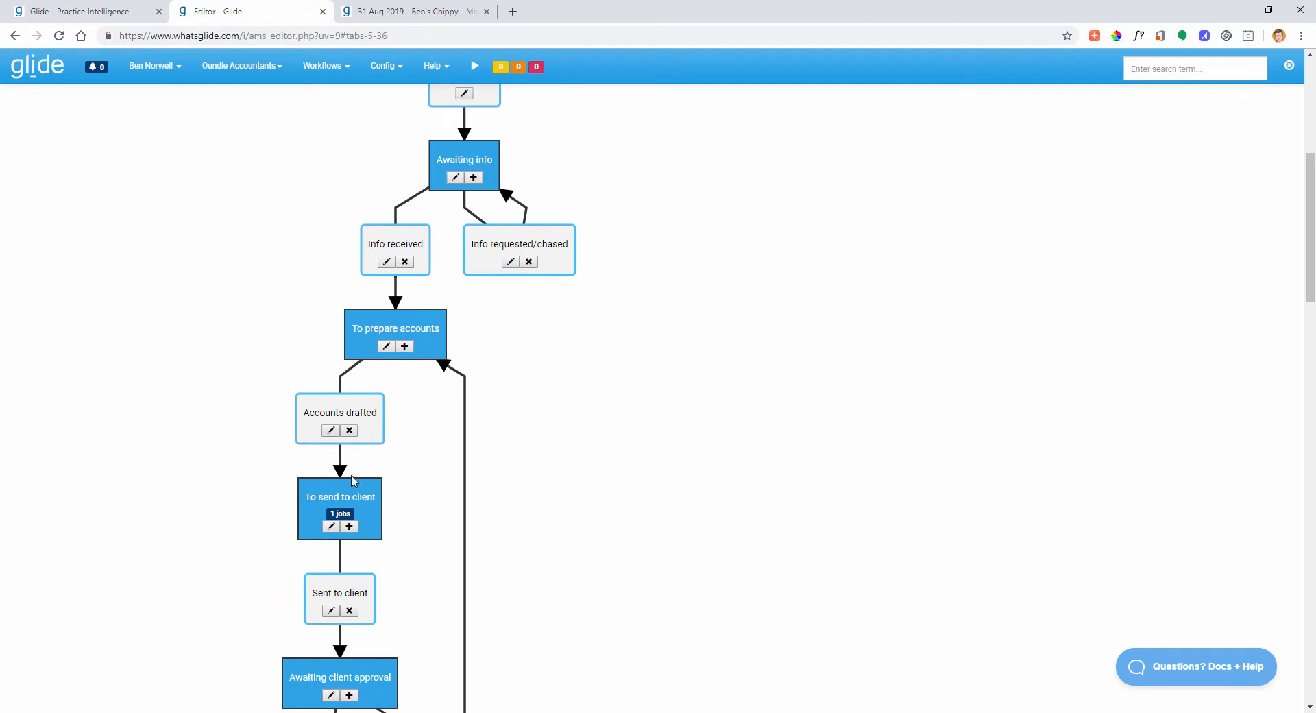
{"action": "left_click_drag", "start_coordinate": [314, 491], "coordinate": [335, 491]}
{"action": "scroll", "coordinate": [384, 480], "scroll_direction": "down", "scroll_amount": 2}
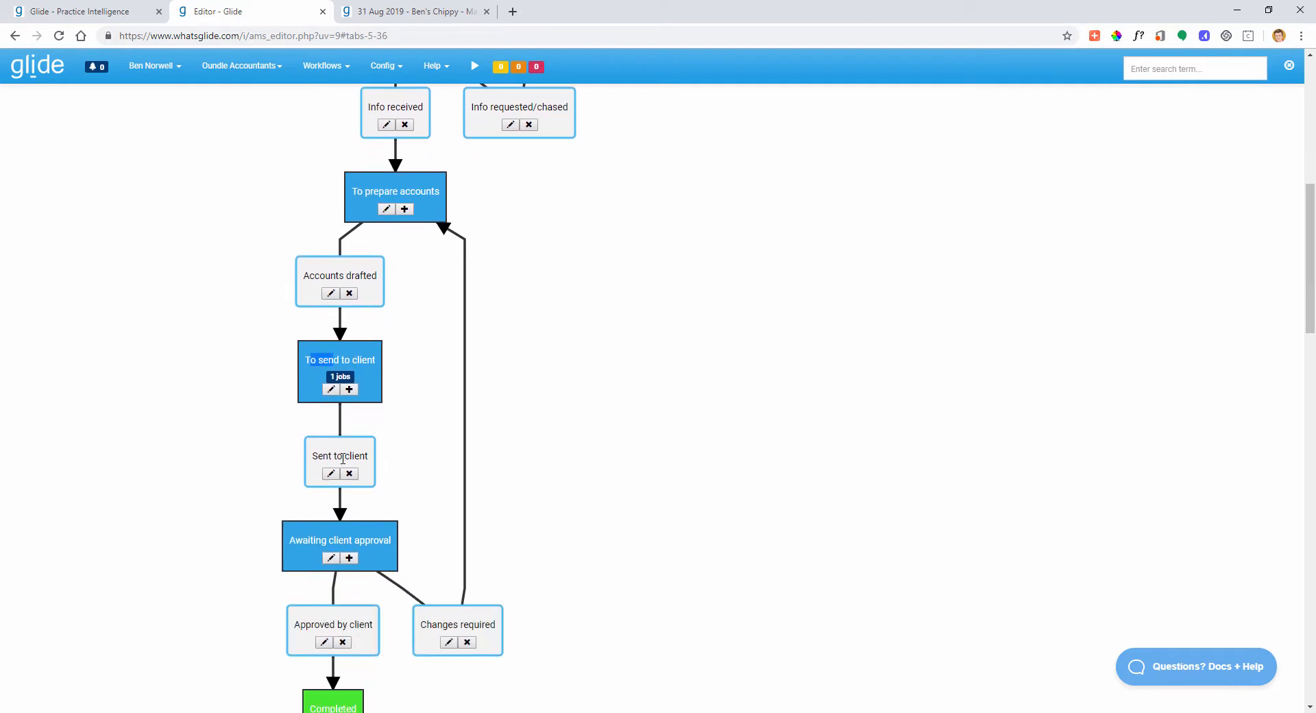
{"action": "scroll", "coordinate": [479, 435], "scroll_direction": "up", "scroll_amount": 4}
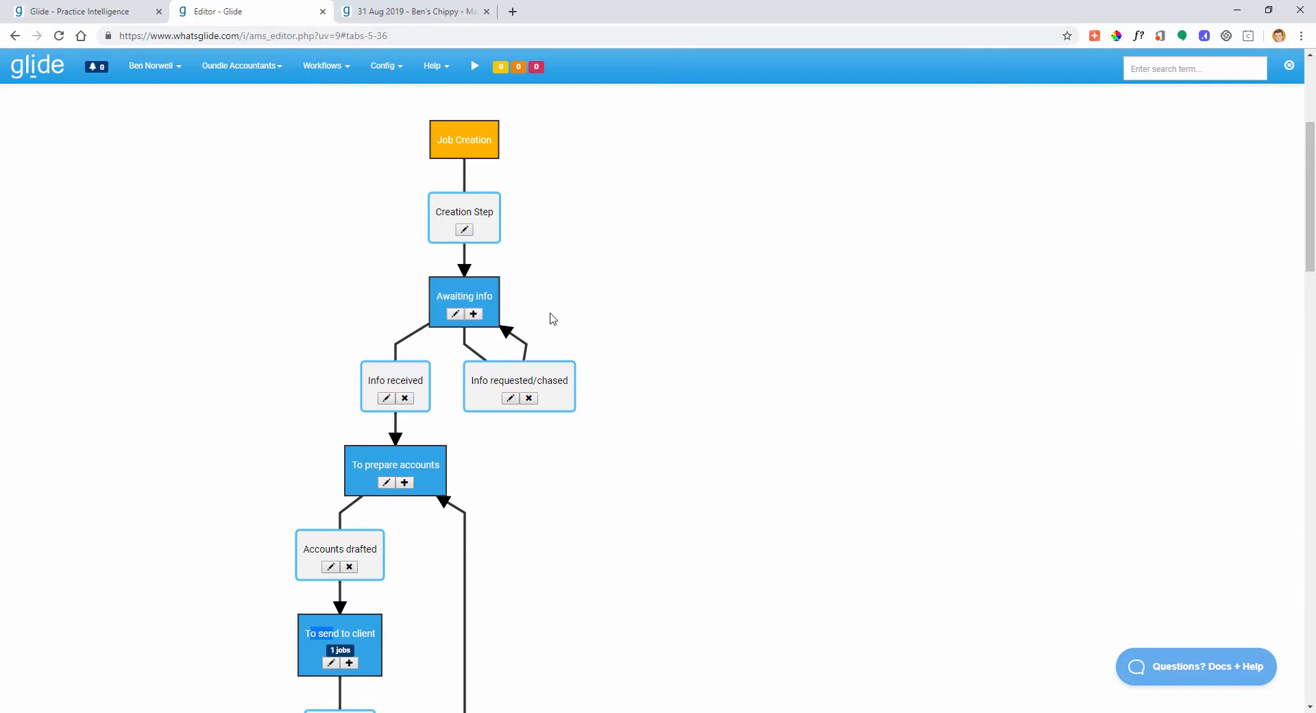
- Scroll through the full stage diagram, then return to the Management Acs dashboard
{"action": "scroll", "coordinate": [550, 318], "scroll_direction": "down", "scroll_amount": 2}
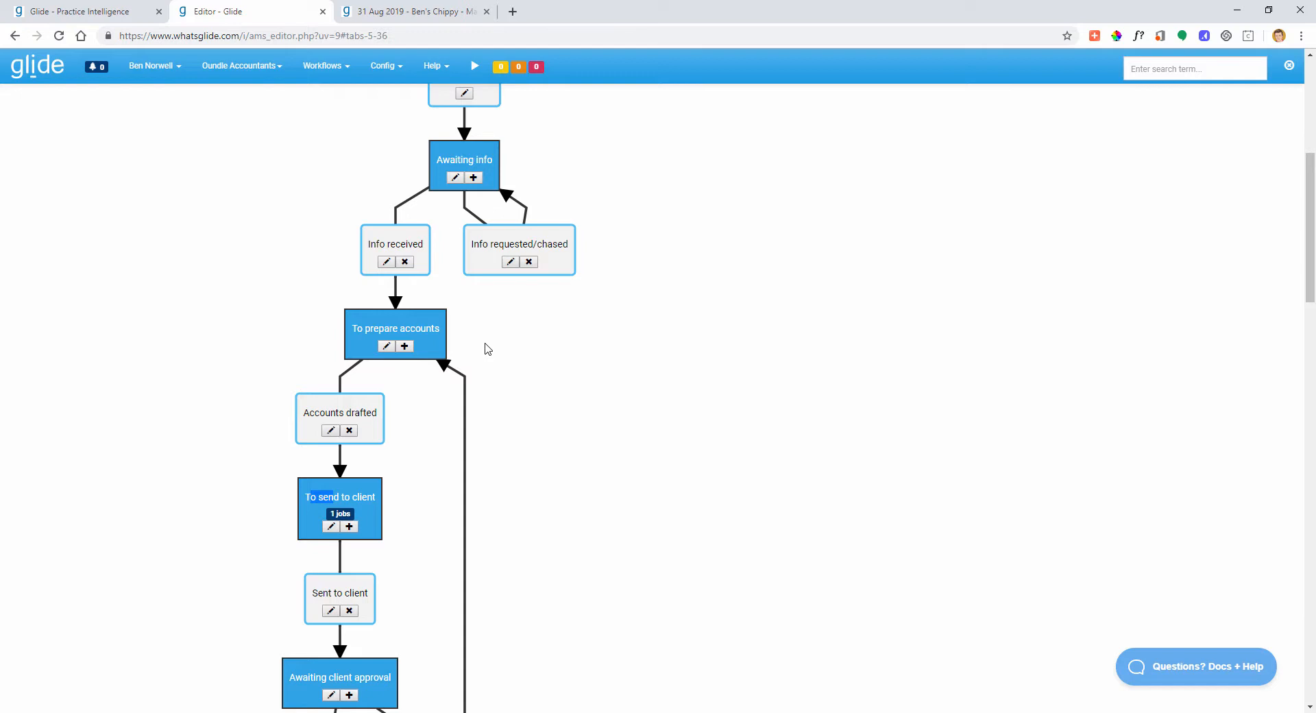
{"action": "scroll", "coordinate": [507, 356], "scroll_direction": "down", "scroll_amount": 1}
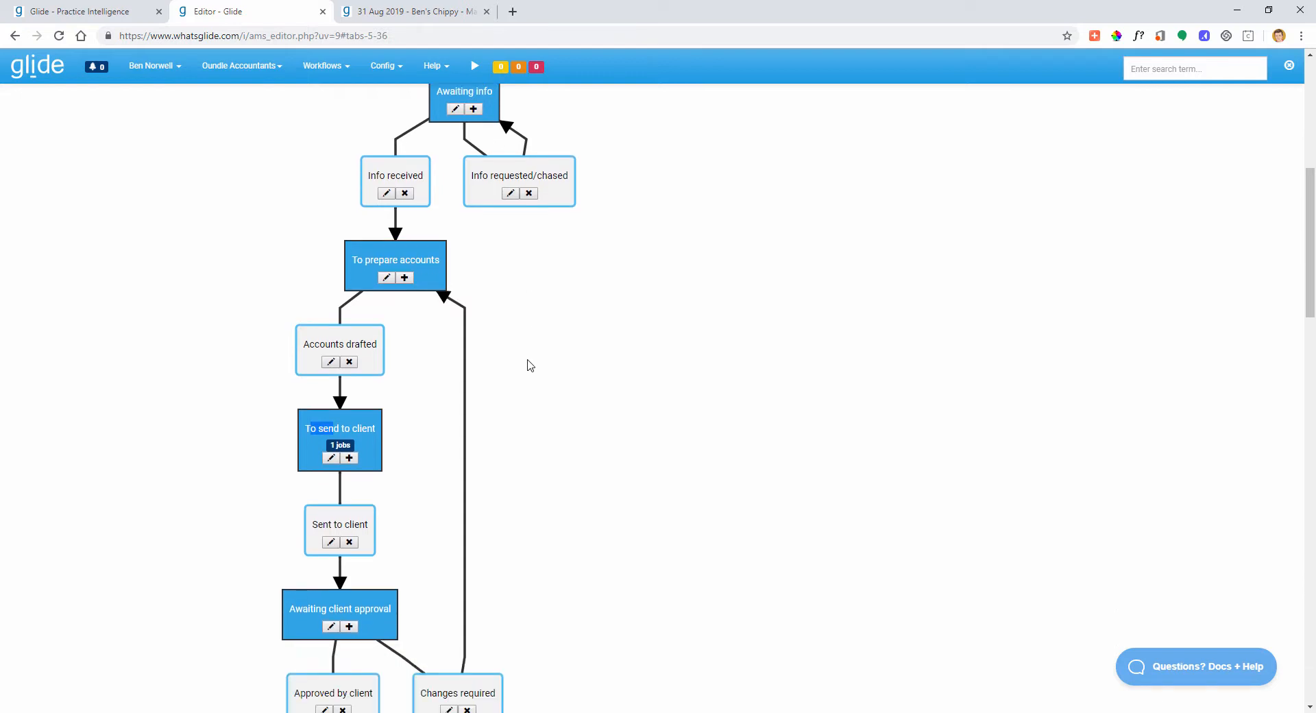
{"action": "scroll", "coordinate": [446, 396], "scroll_direction": "down", "scroll_amount": 2}
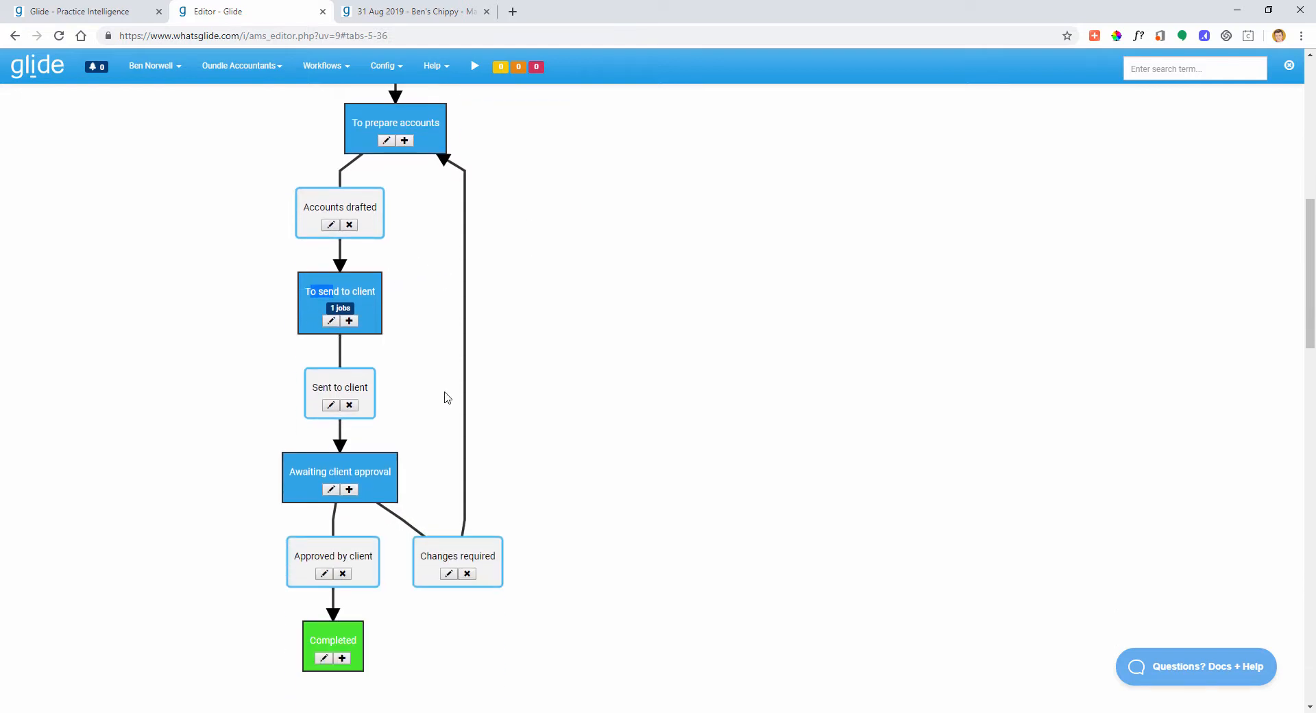
{"action": "scroll", "coordinate": [446, 397], "scroll_direction": "up", "scroll_amount": 1}
{"action": "scroll", "coordinate": [446, 396], "scroll_direction": "up", "scroll_amount": 1}
{"action": "left_click_drag", "start_coordinate": [353, 259], "coordinate": [436, 257]}
{"action": "left_click", "coordinate": [501, 275]}
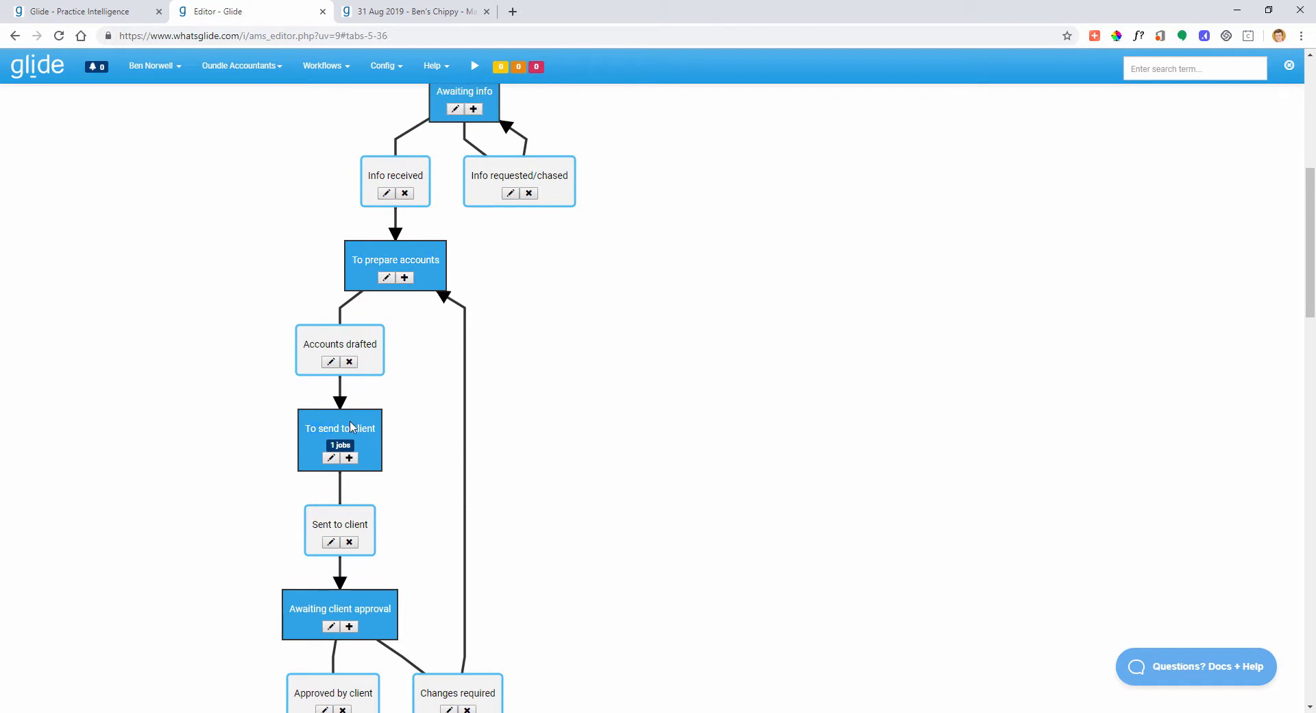
{"action": "left_click", "coordinate": [96, 11]}
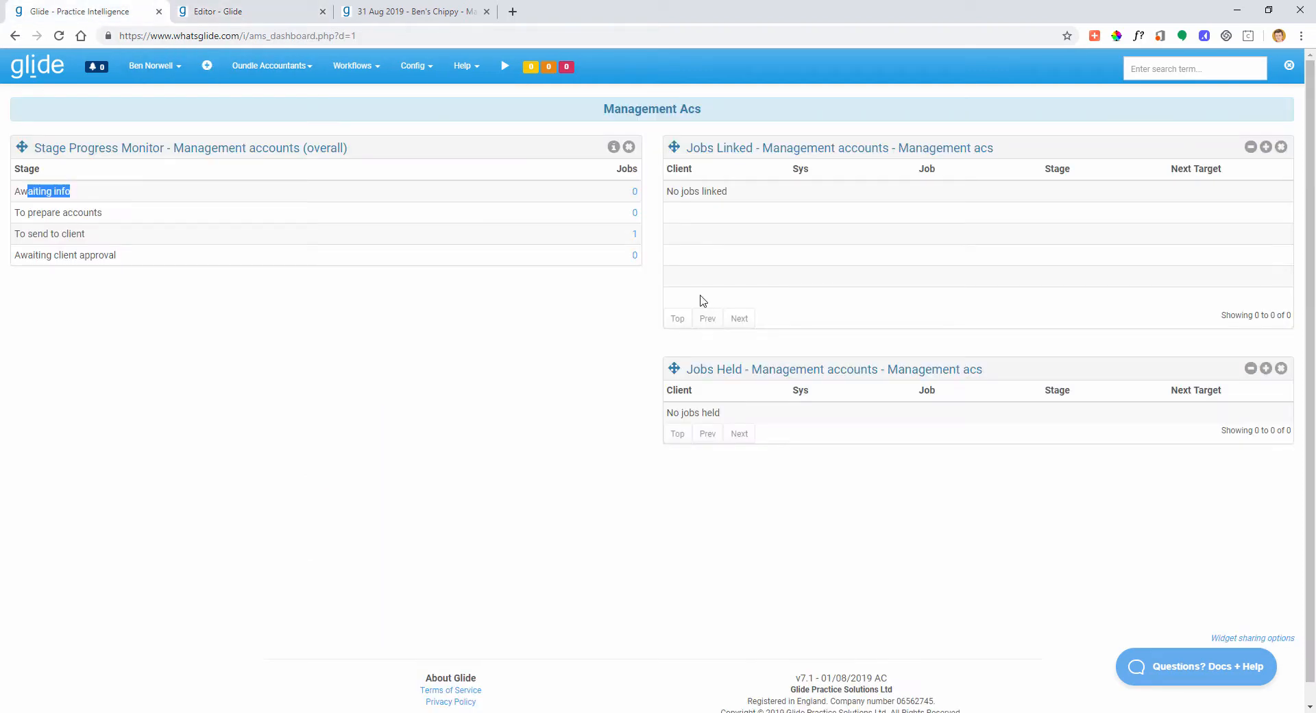
- Undo the Ben's Chippy job's stage moves so it is back in To prepare accounts, then return to the workflow editor
{"action": "left_click", "coordinate": [380, 12]}
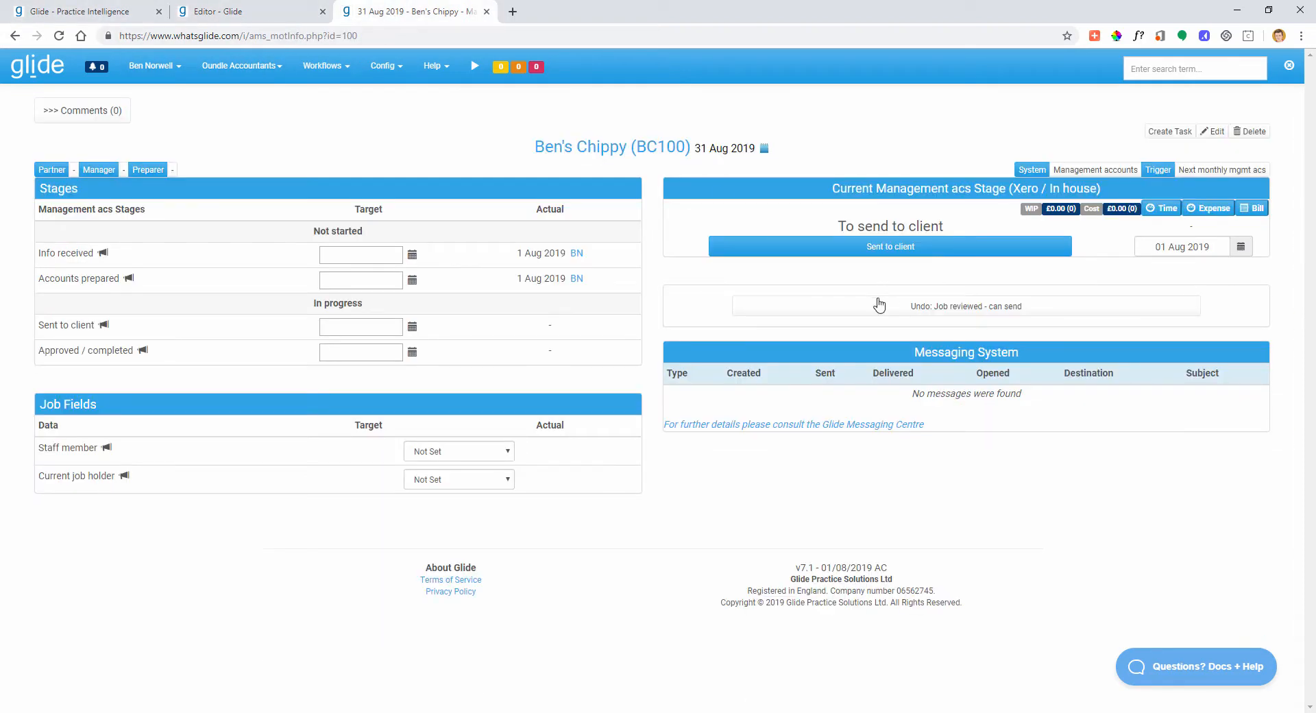
{"action": "left_click", "coordinate": [935, 307]}
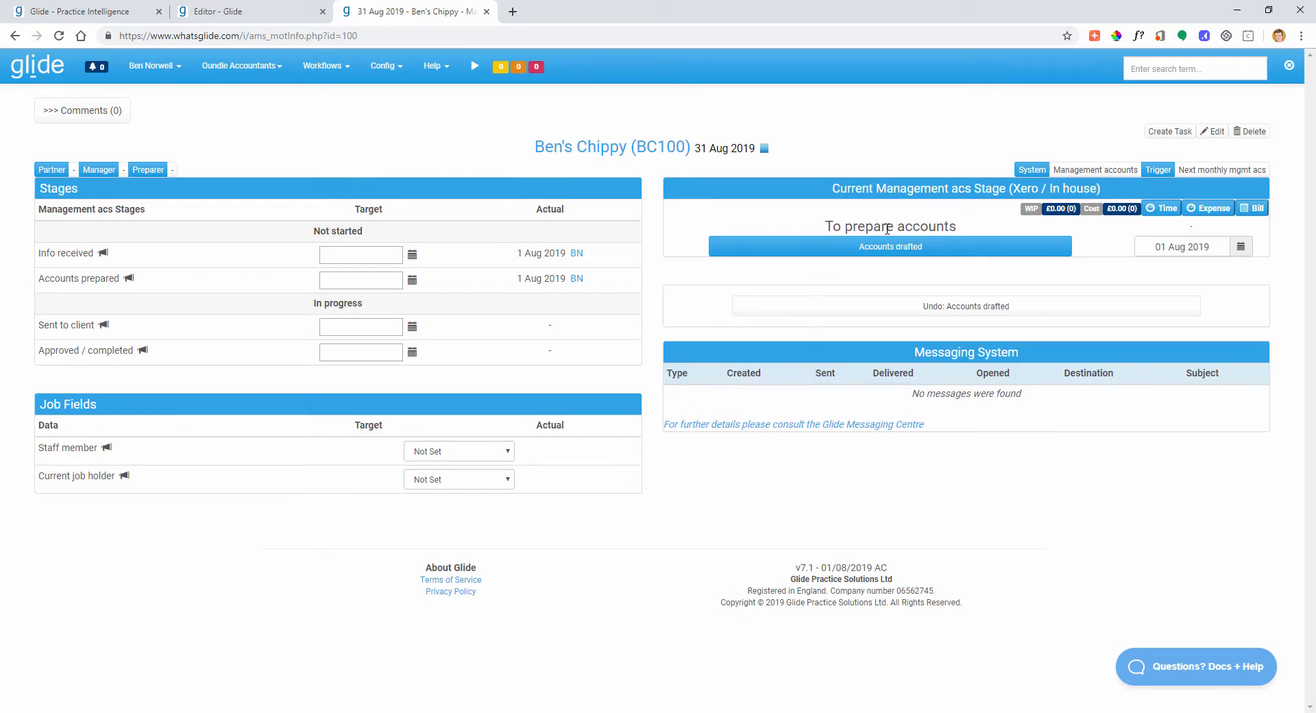
{"action": "left_click", "coordinate": [882, 250]}
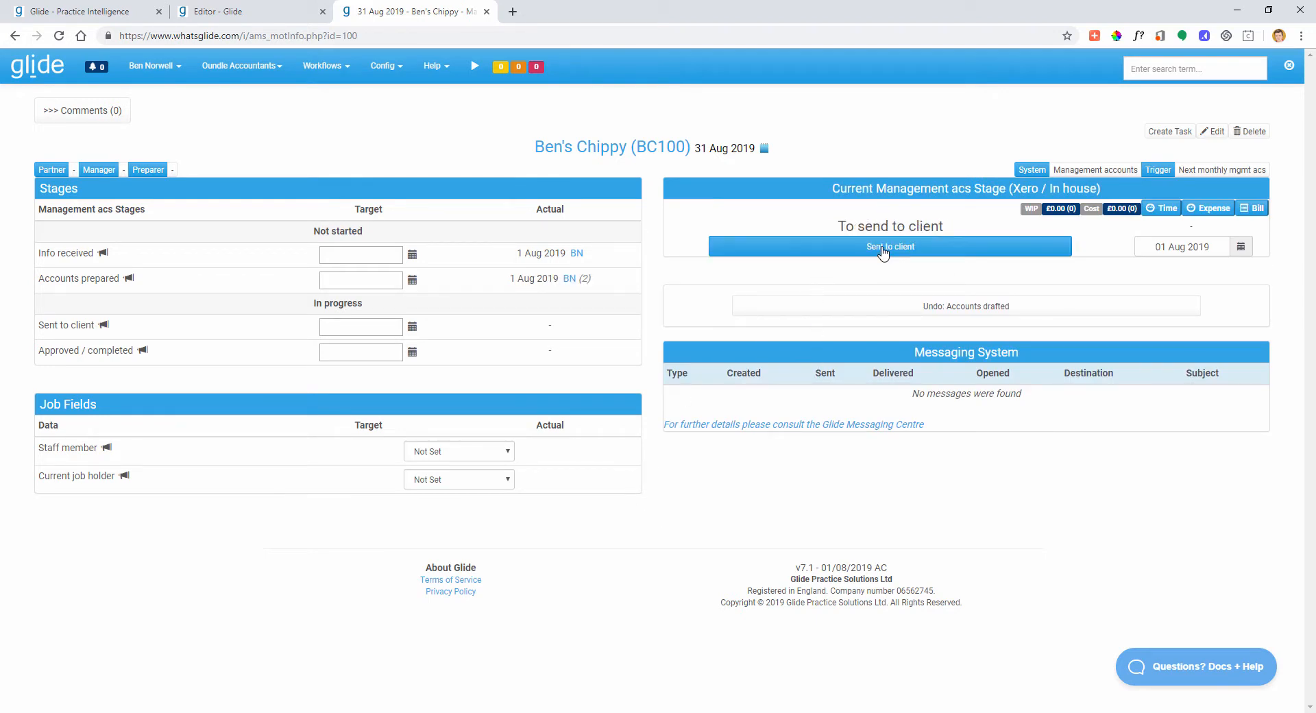
{"action": "left_click", "coordinate": [949, 310]}
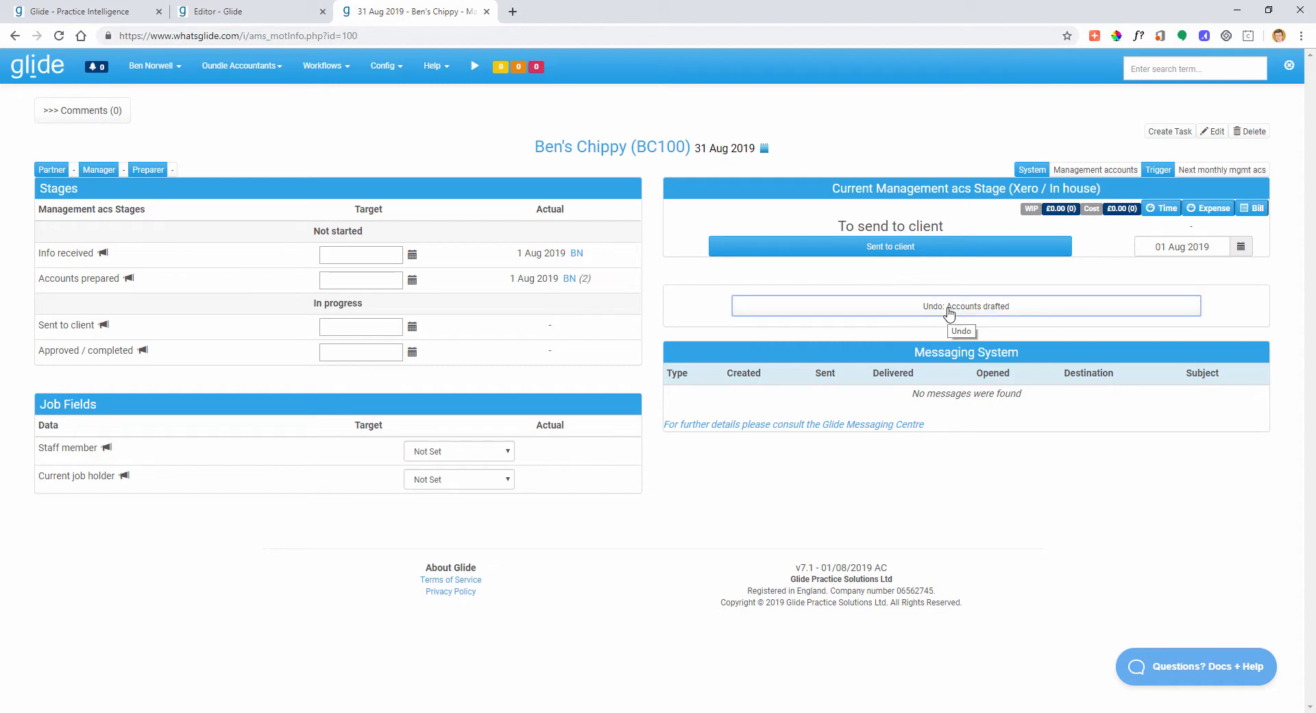
{"action": "left_click", "coordinate": [267, 13]}
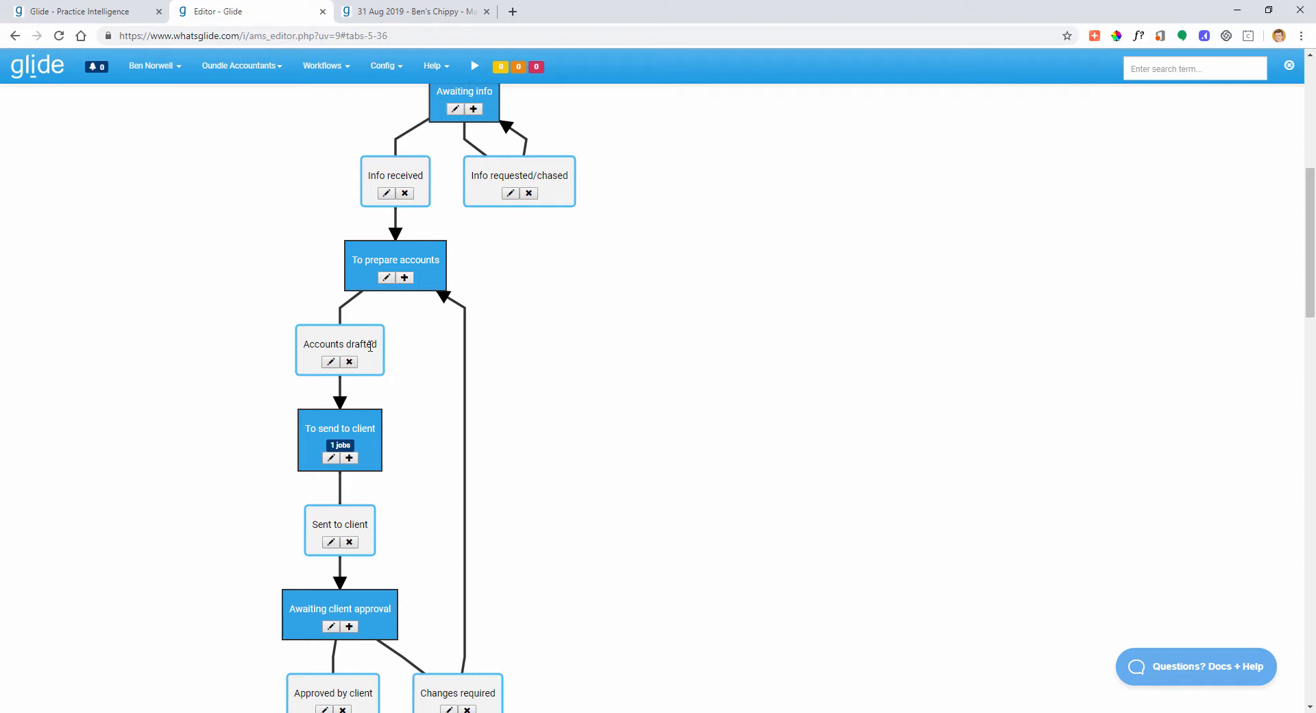
- Make the Accounts drafted step lead to a new stage with milestone Job reviewed
{"action": "left_click", "coordinate": [330, 361]}
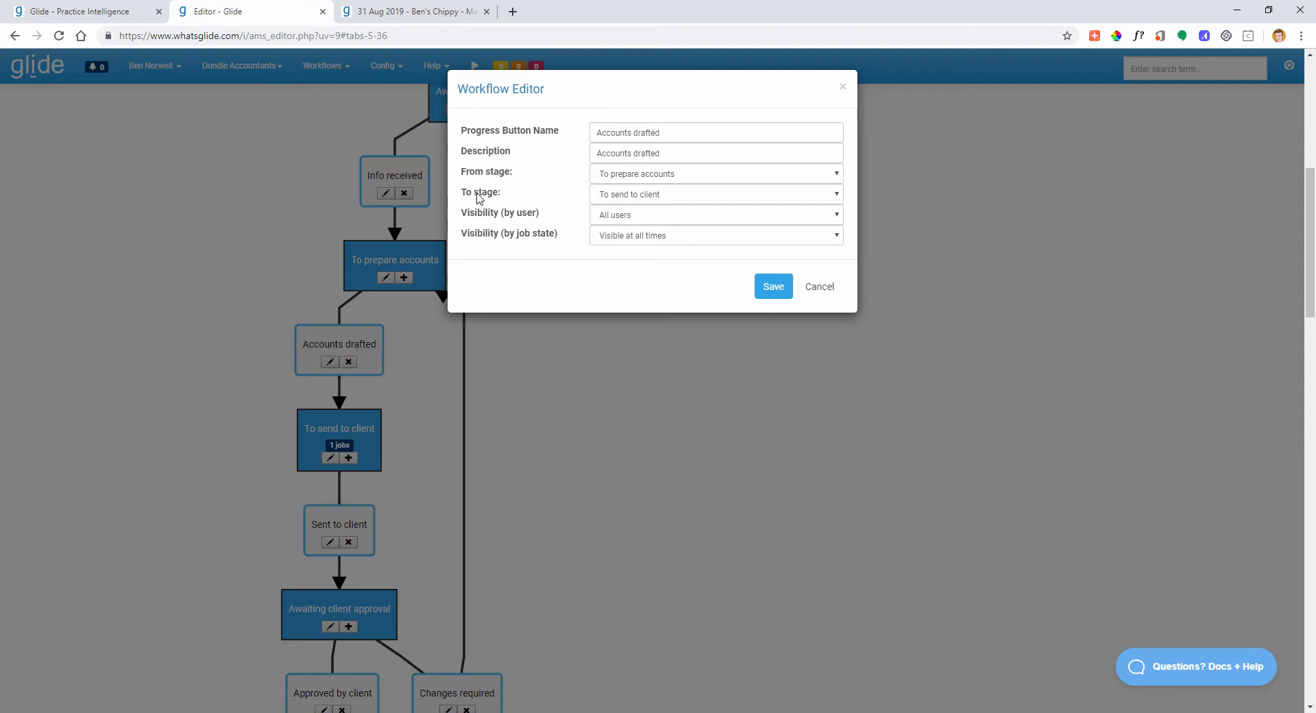
{"action": "left_click", "coordinate": [636, 198]}
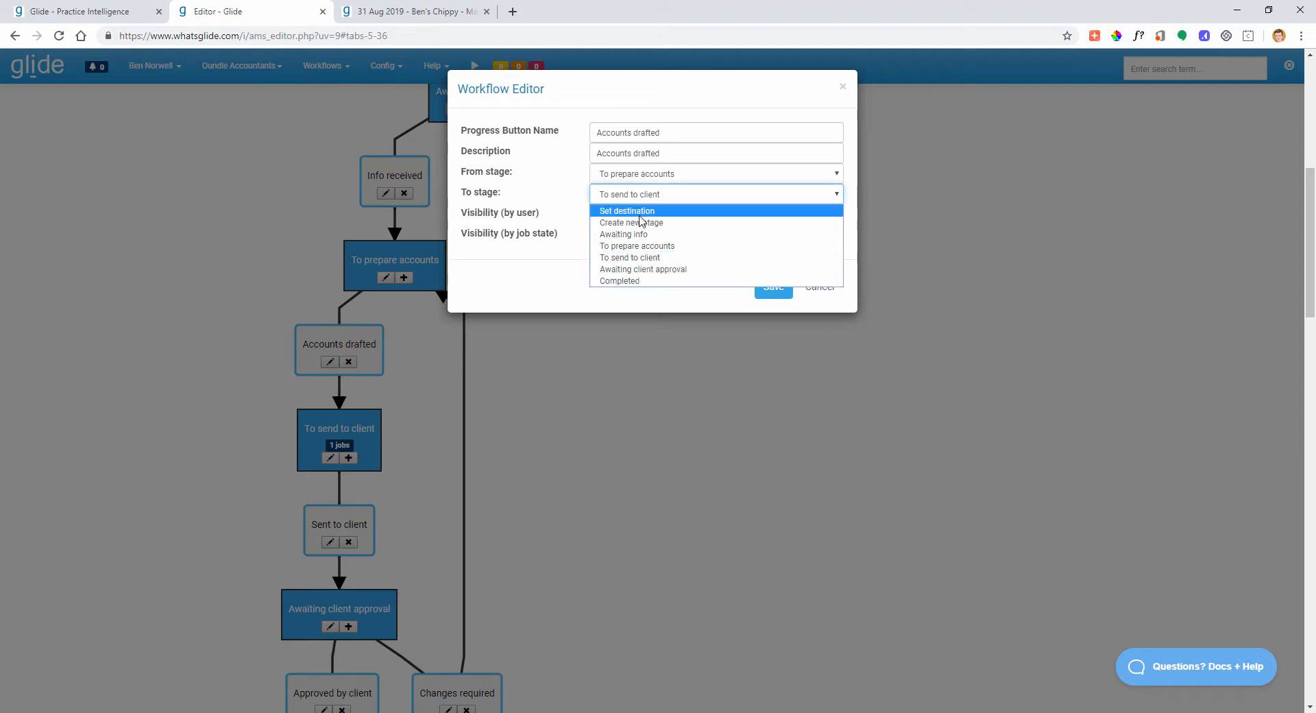
{"action": "left_click", "coordinate": [635, 222]}
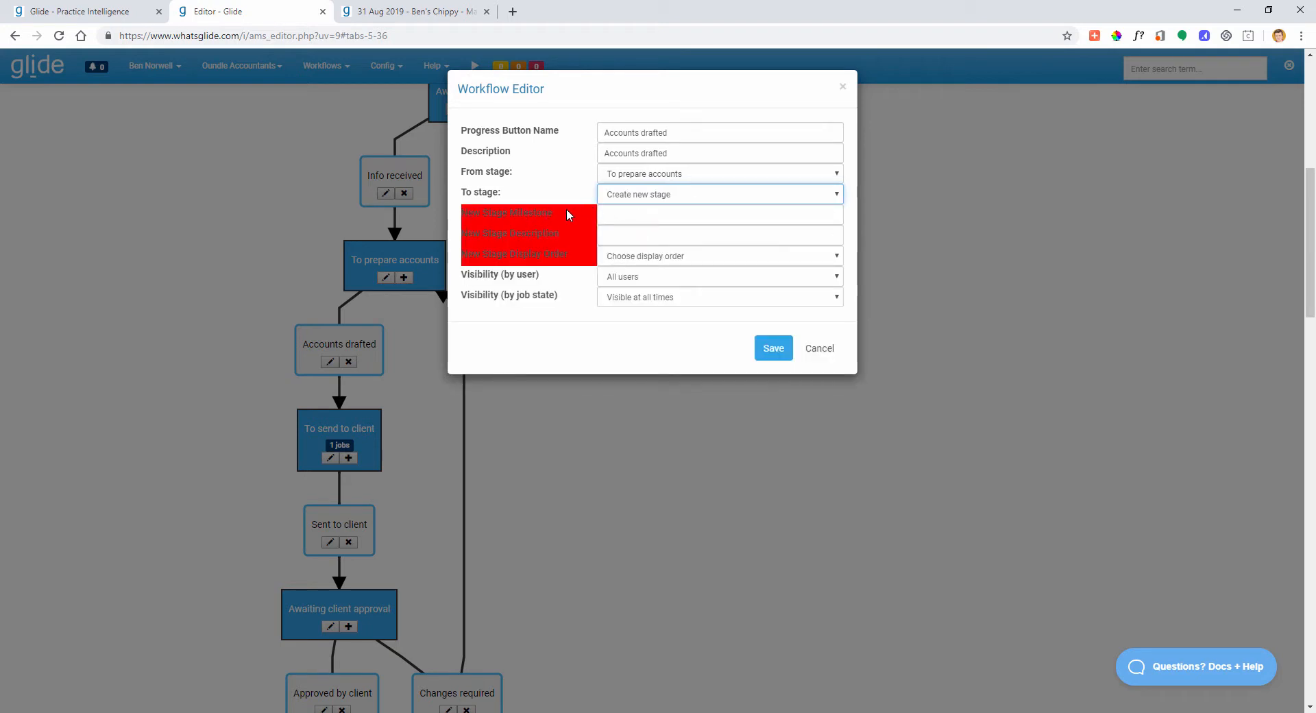
{"action": "left_click", "coordinate": [618, 214]}
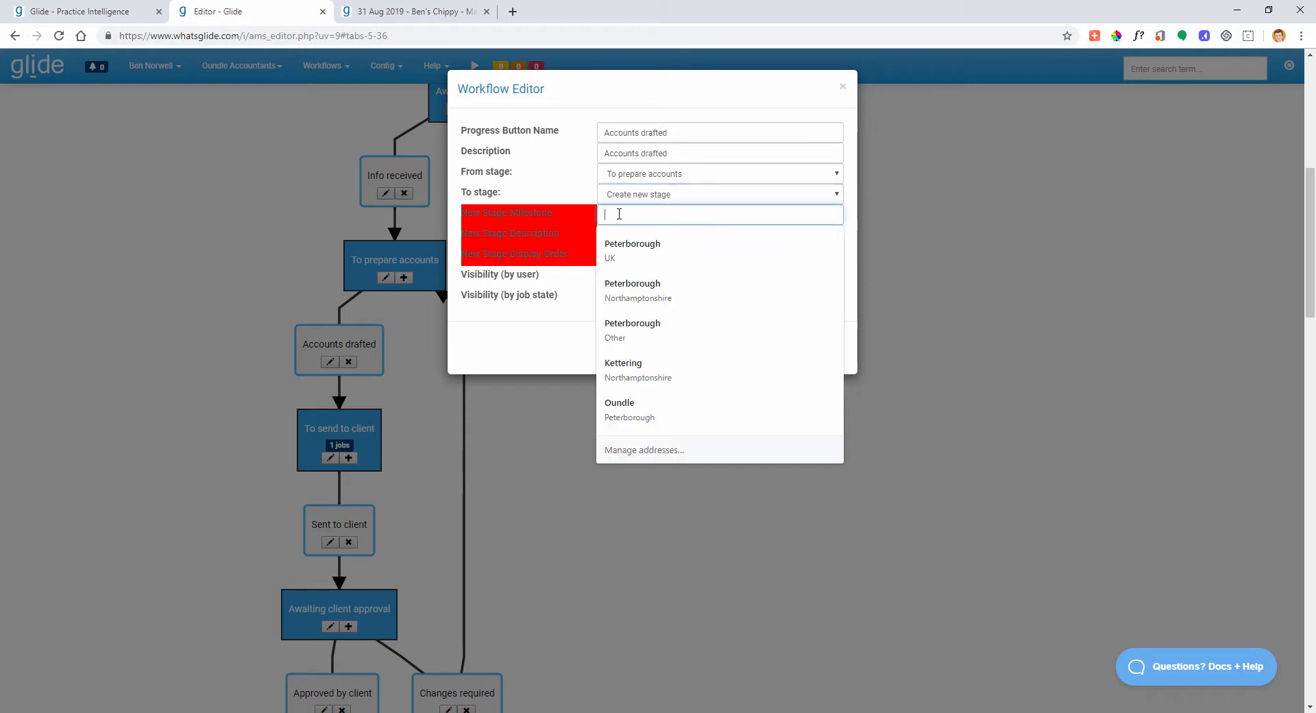
{"action": "left_click", "coordinate": [597, 218]}
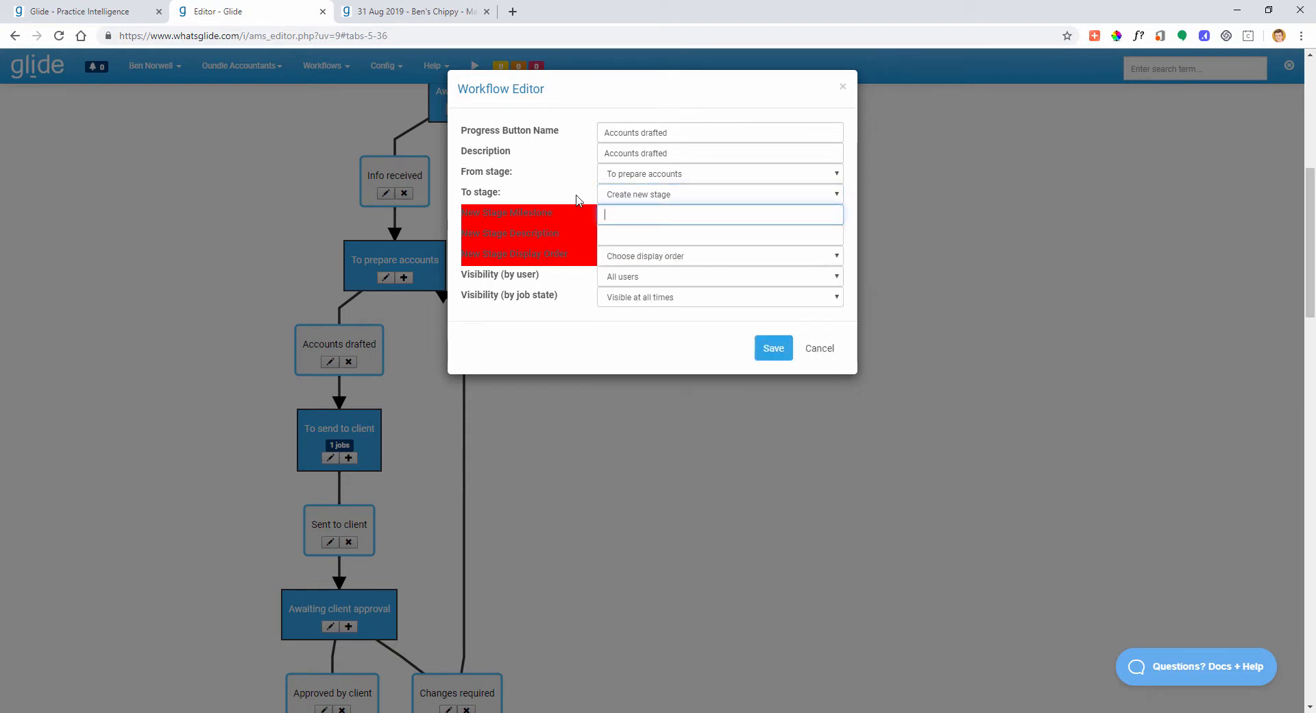
{"action": "left_click", "coordinate": [619, 217]}
{"action": "type", "text": "Job reviewed"}
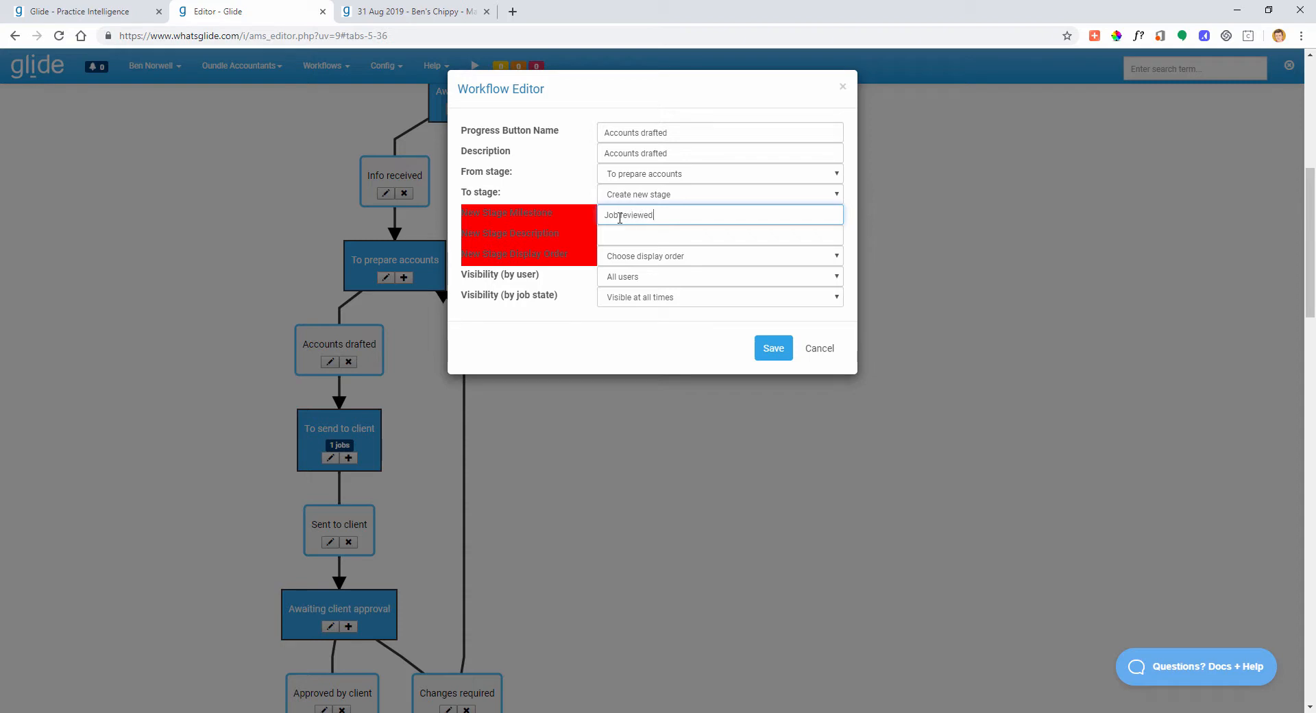
{"action": "key", "text": "Tab"}
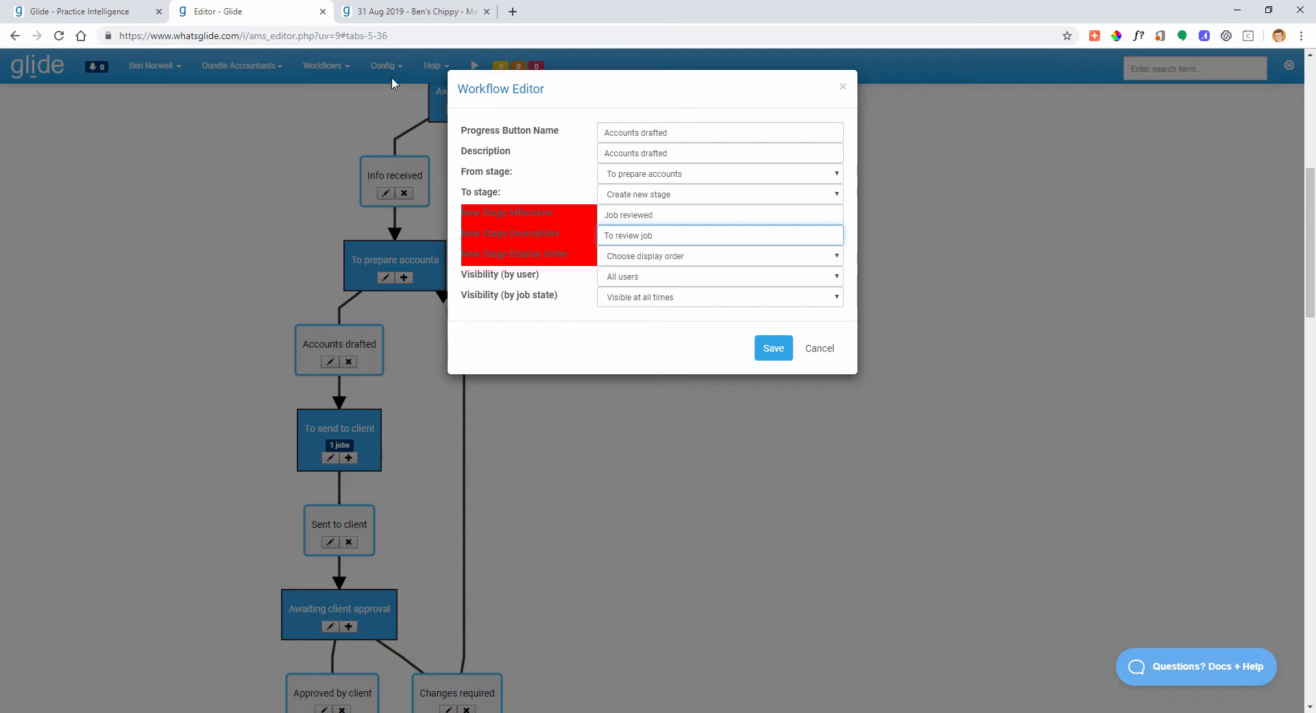
- Order the new To review job stage after To prepare accounts and save the step
{"action": "left_click", "coordinate": [387, 12]}
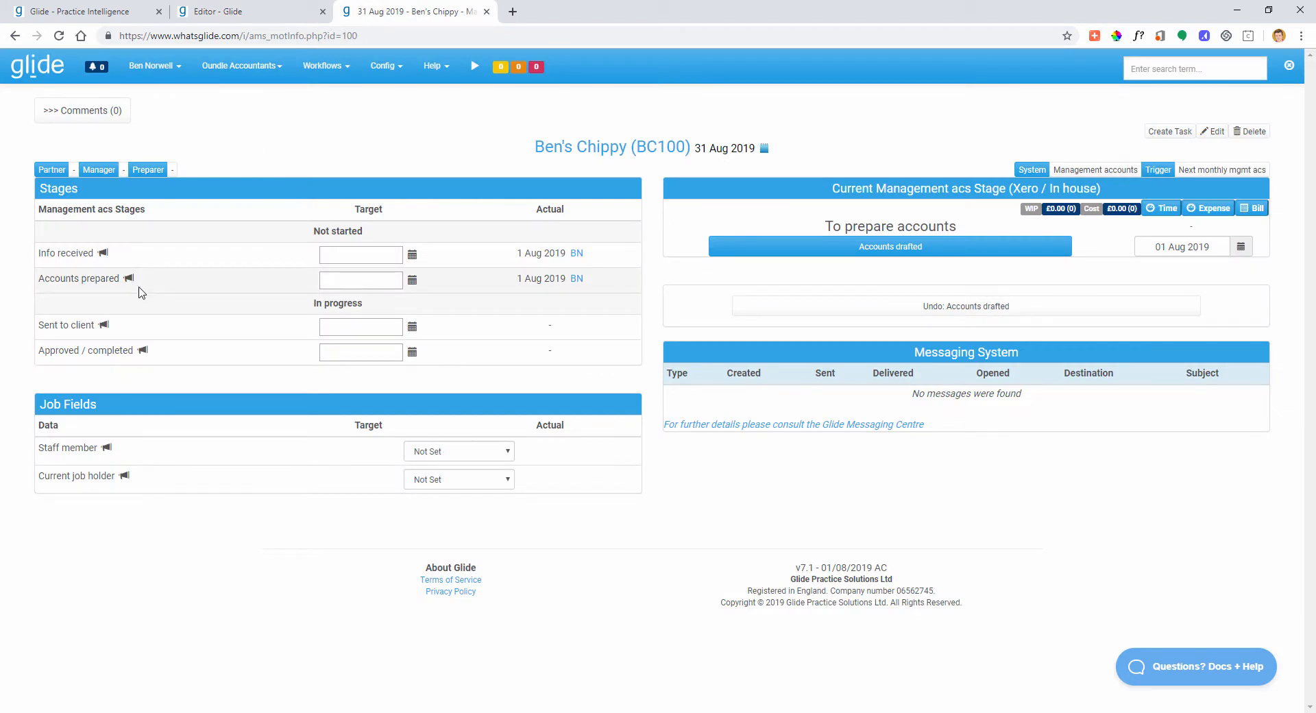
{"action": "left_click", "coordinate": [238, 12]}
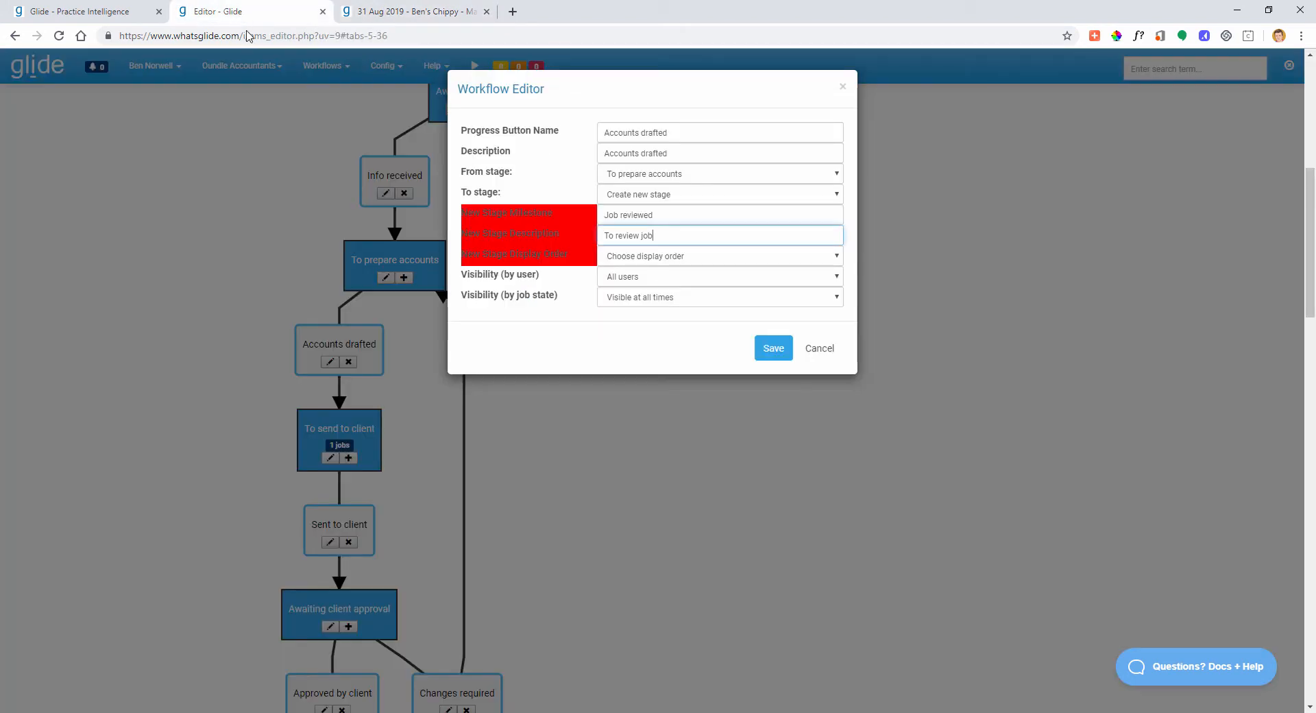
{"action": "left_click", "coordinate": [666, 258]}
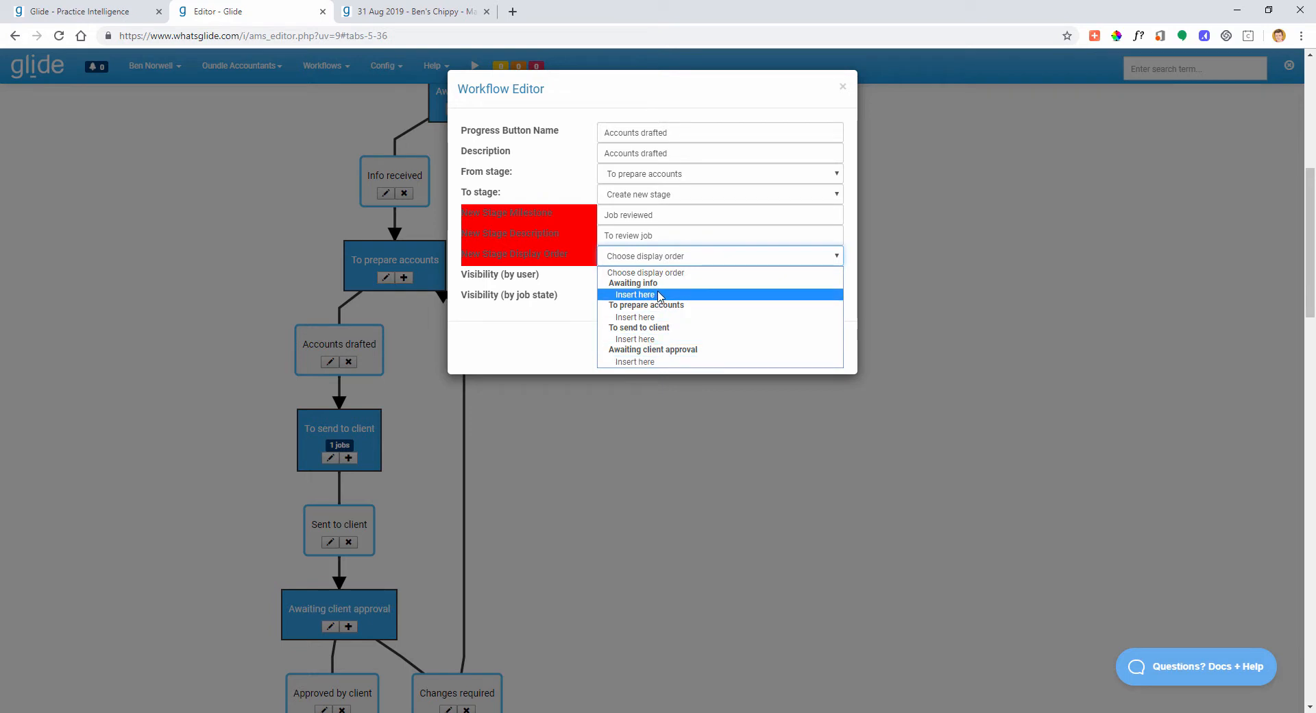
{"action": "left_click", "coordinate": [634, 319]}
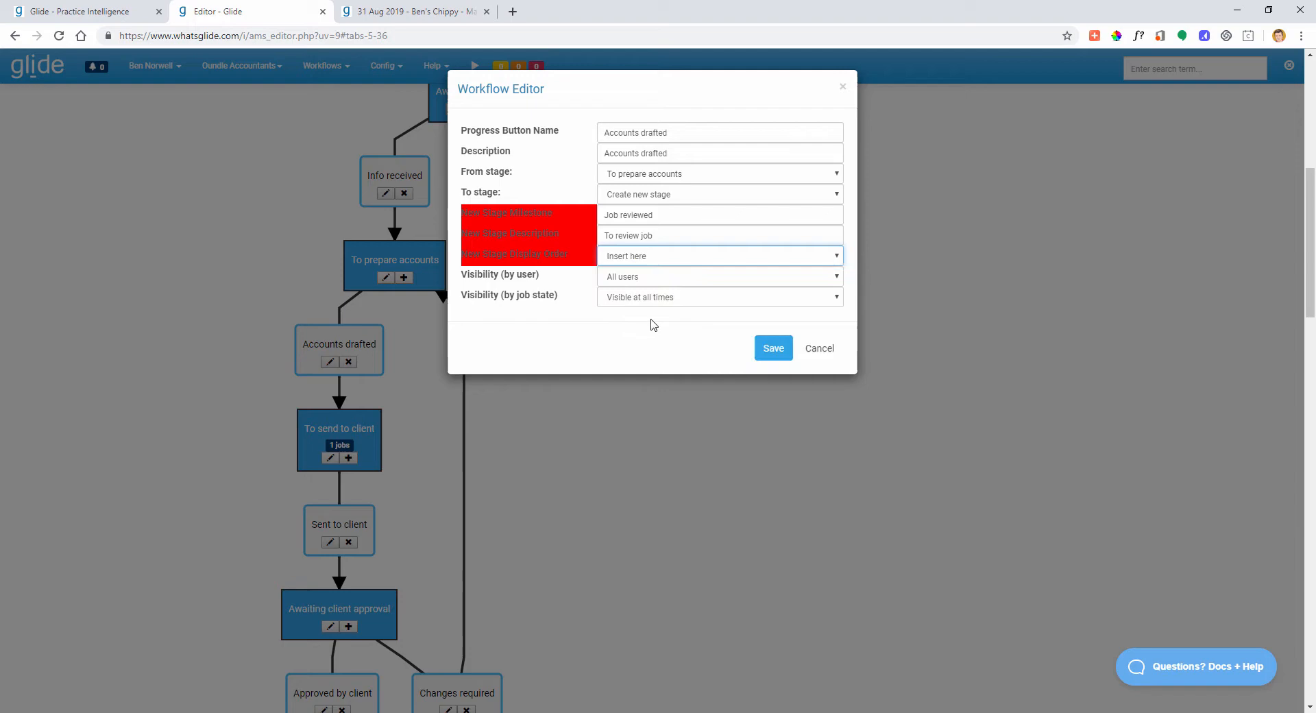
{"action": "left_click", "coordinate": [770, 349]}
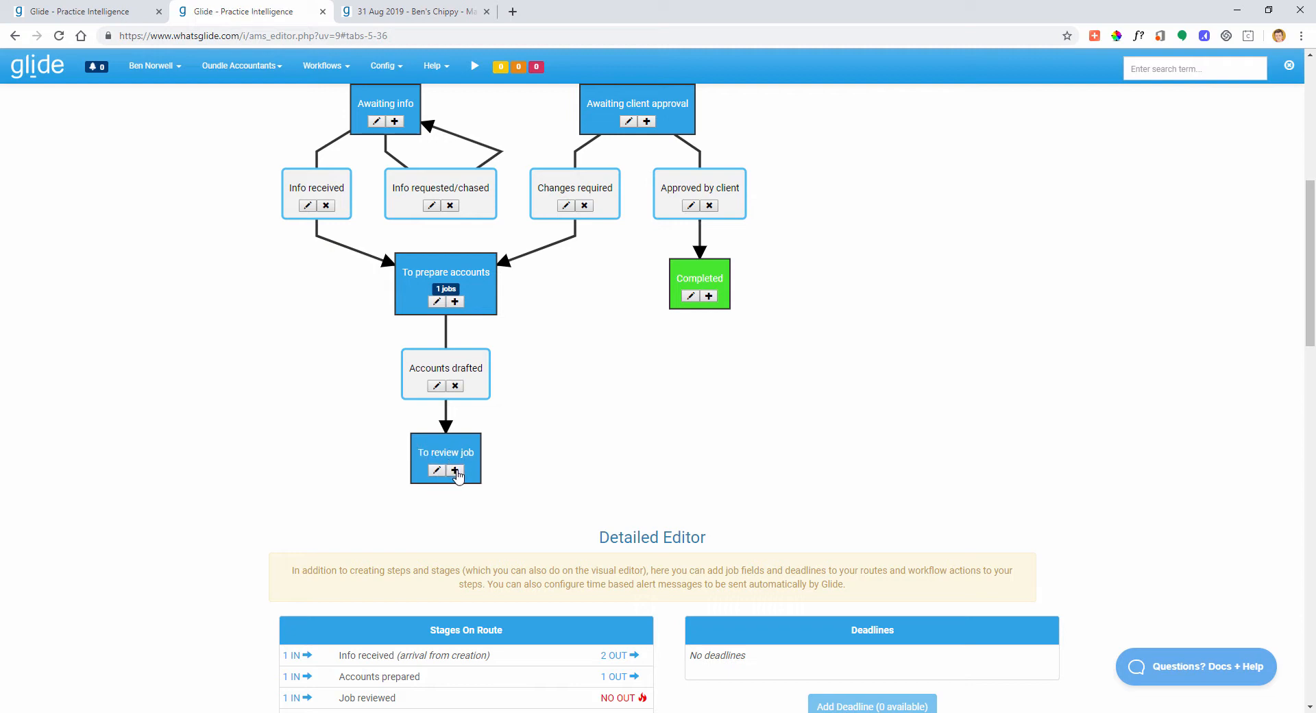
- Create a Job reviewed step from To review job to To send to client, using 'Job reviewed' as name and description
{"action": "left_click", "coordinate": [455, 470]}
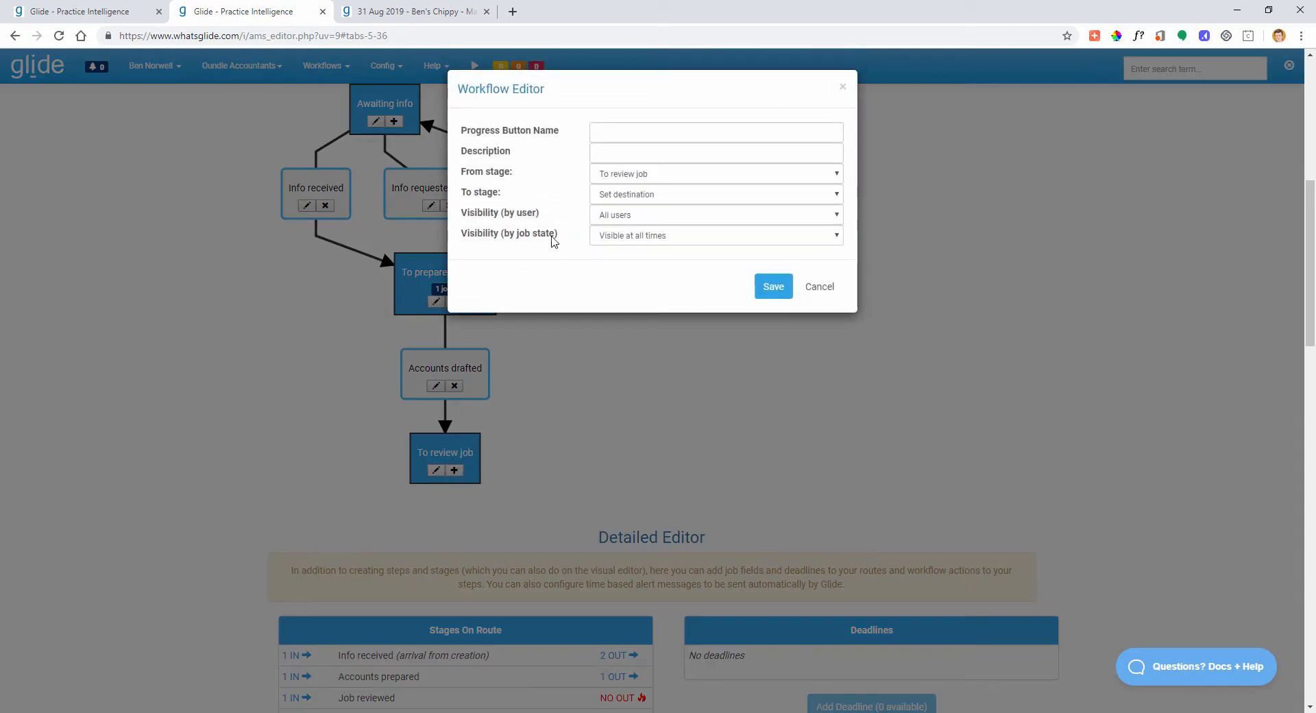
{"action": "left_click", "coordinate": [638, 198]}
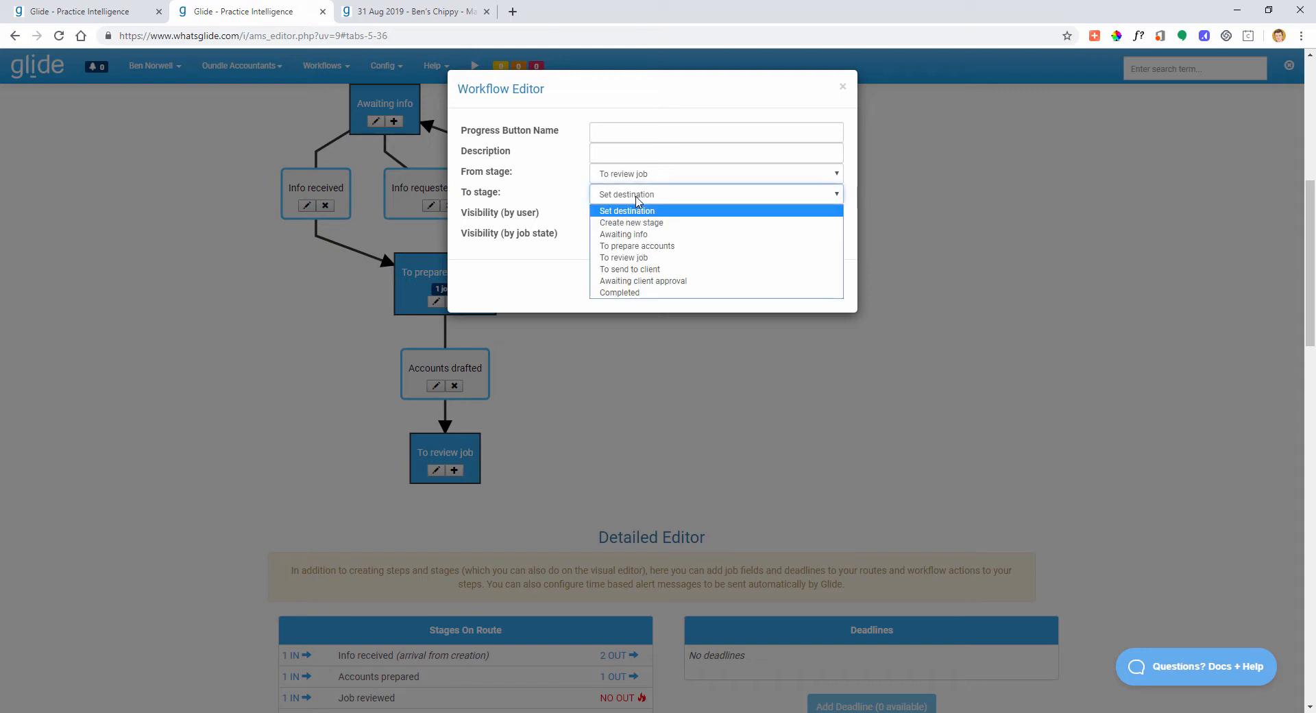
{"action": "left_click", "coordinate": [649, 268]}
{"action": "left_click", "coordinate": [625, 133]}
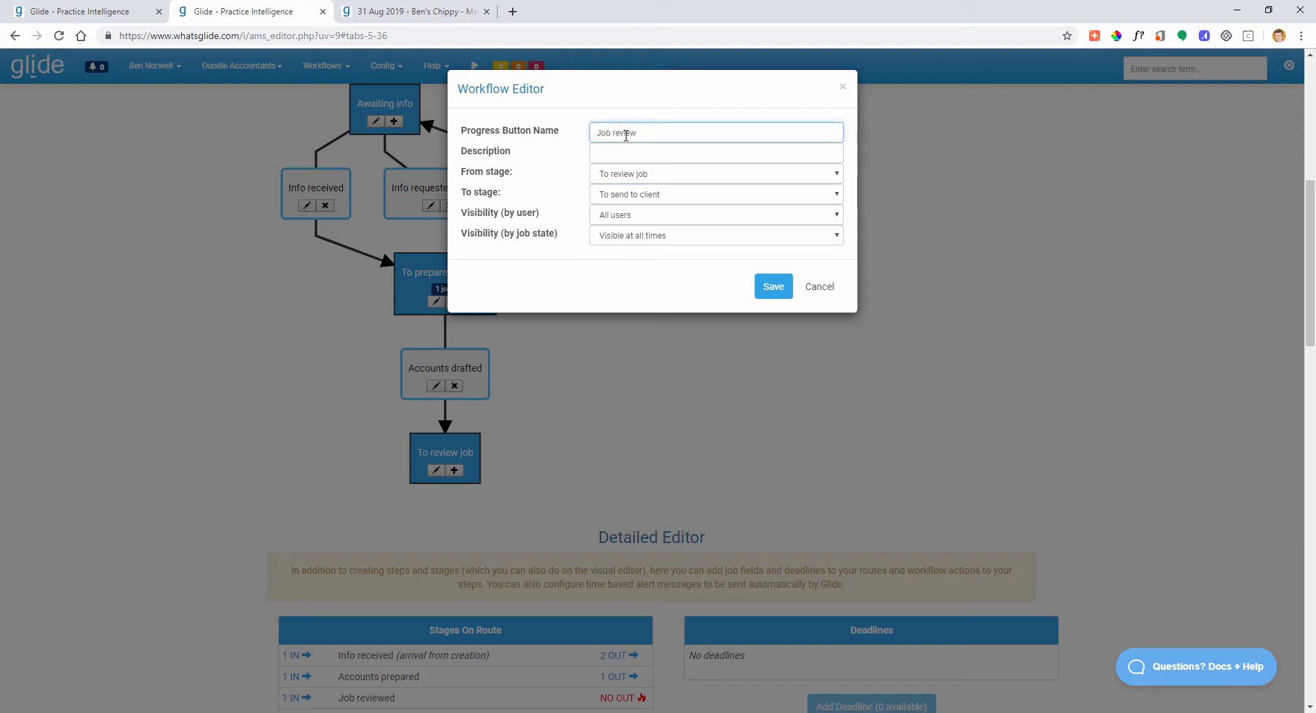
{"action": "key", "text": "ctrl+a"}
{"action": "key", "text": "ctrl+c"}
{"action": "key", "text": "Tab"}
{"action": "key", "text": "ctrl+v"}
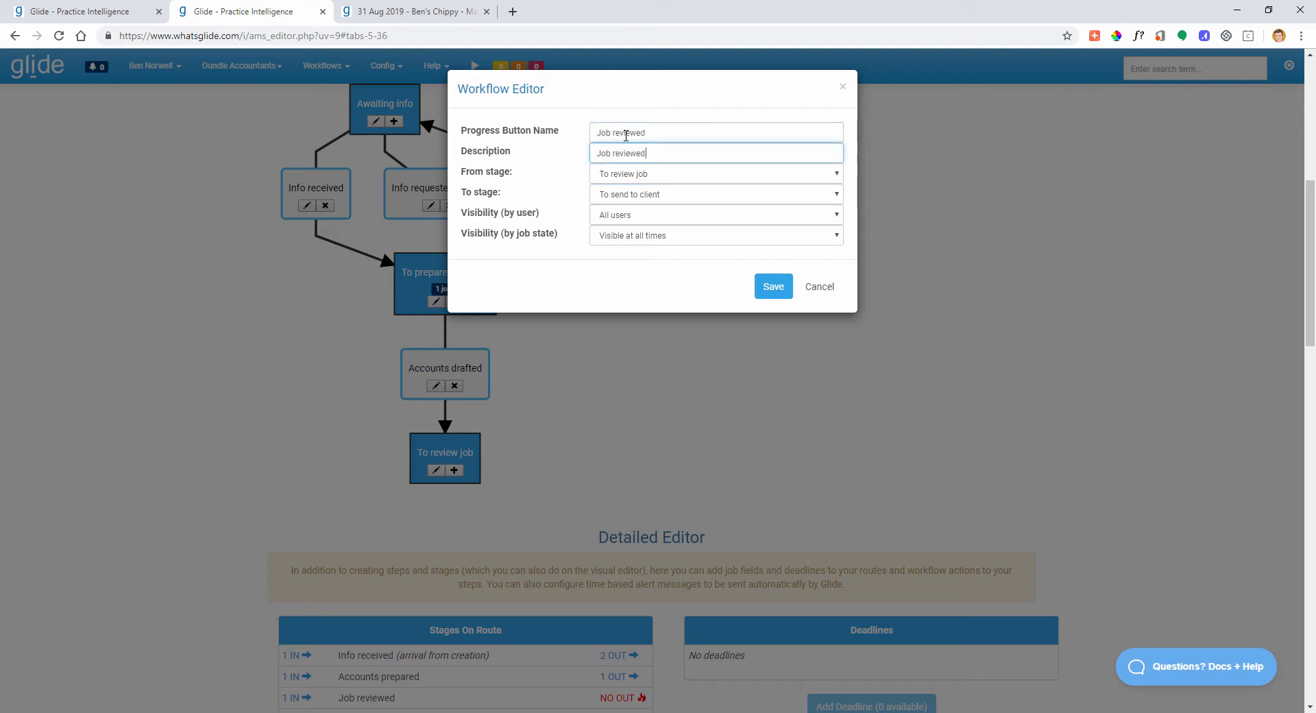
{"action": "left_click", "coordinate": [773, 286]}
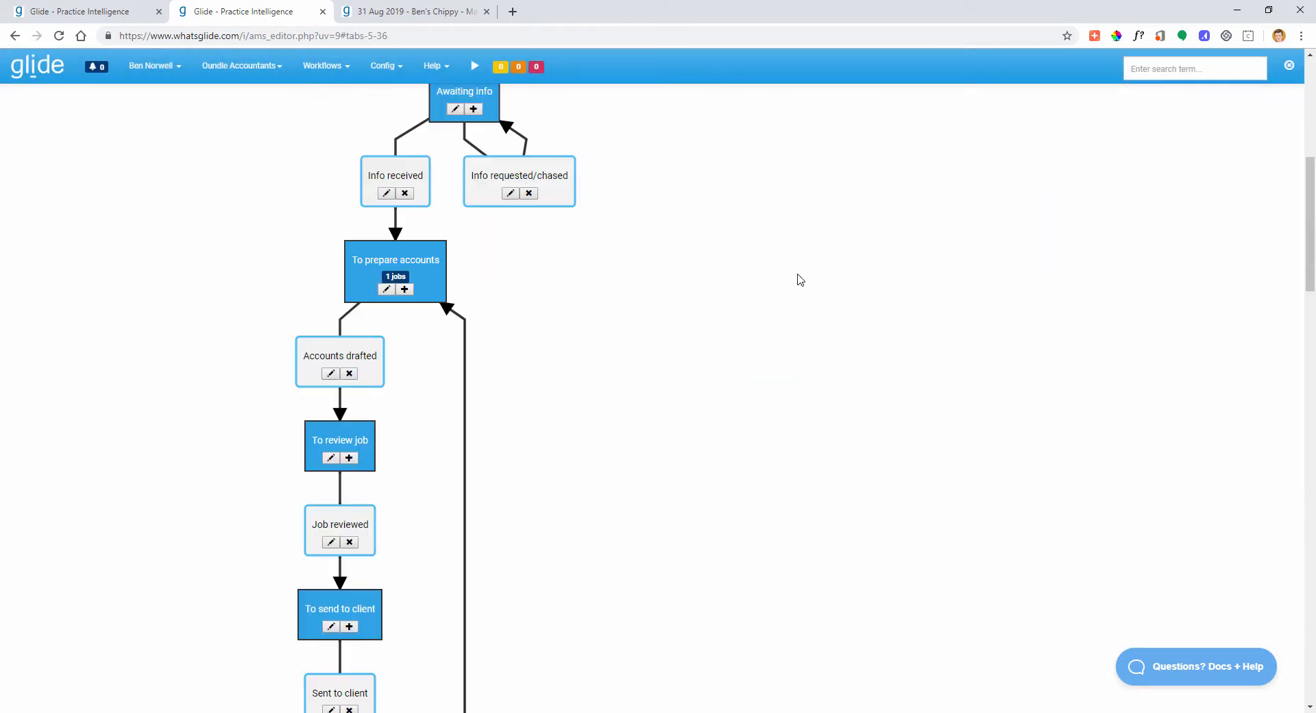
{"action": "scroll", "coordinate": [723, 336], "scroll_direction": "down", "scroll_amount": 6}
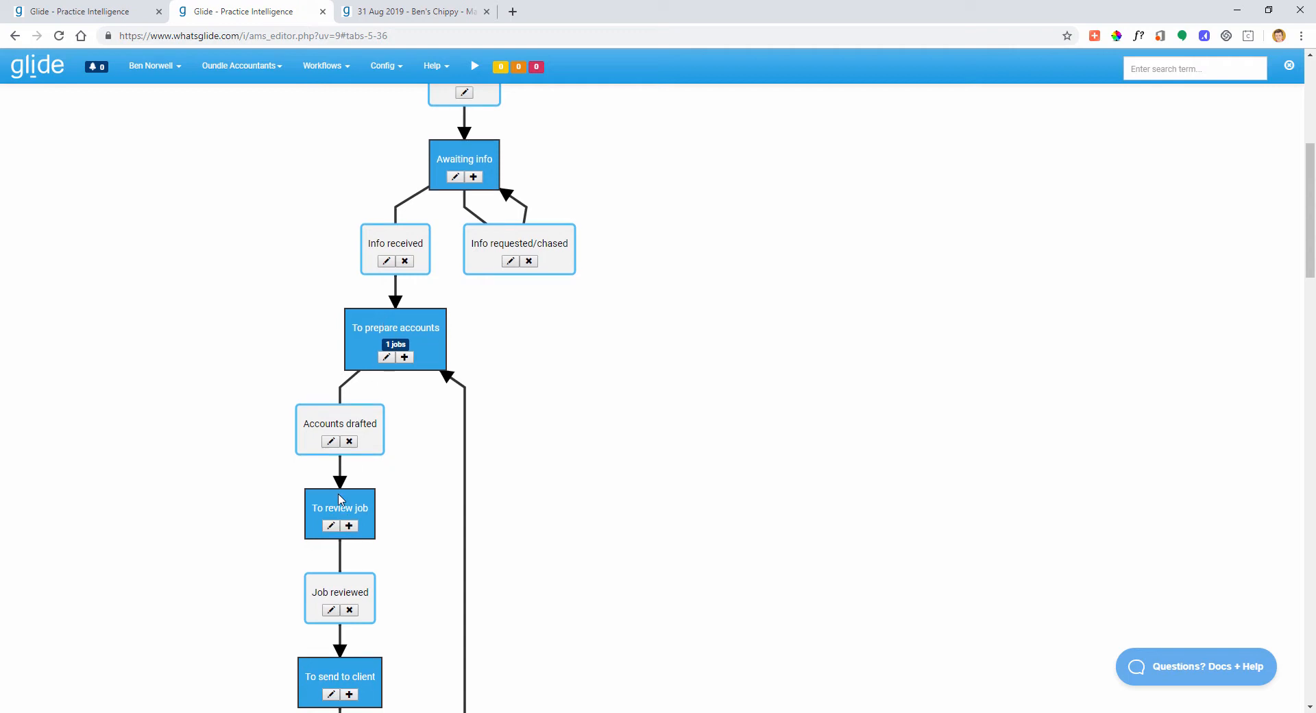
{"action": "scroll", "coordinate": [341, 499], "scroll_direction": "down", "scroll_amount": 3}
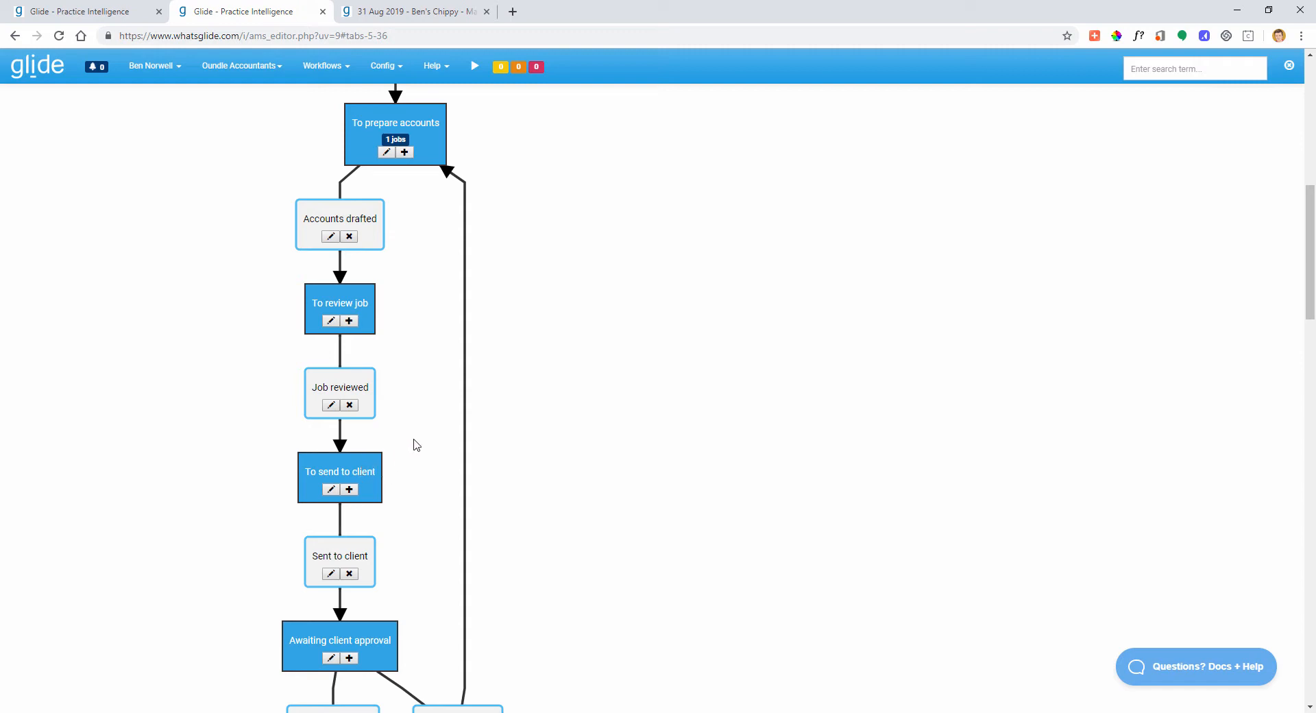
{"action": "scroll", "coordinate": [296, 373], "scroll_direction": "up", "scroll_amount": 1}
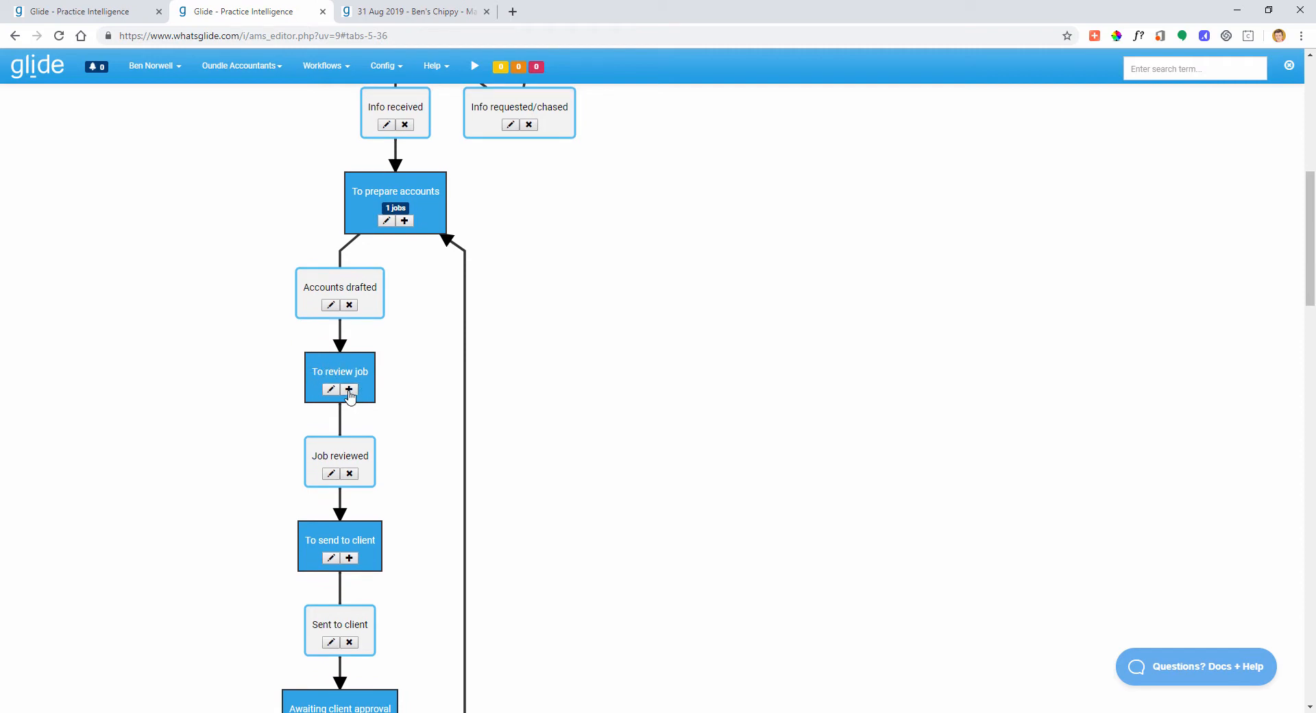
- Create a 'Review issues to clear' step from To review job back to To prepare accounts, reusing the name as description
{"action": "left_click", "coordinate": [349, 388]}
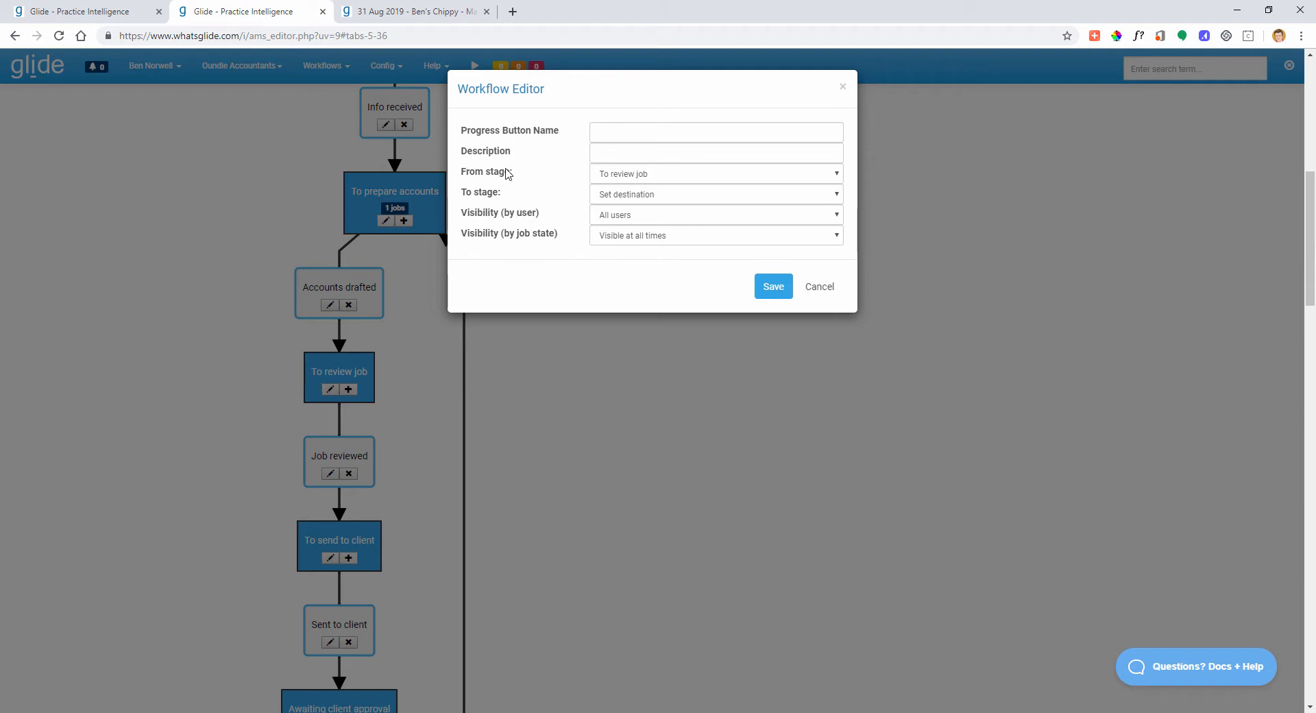
{"action": "left_click", "coordinate": [618, 200]}
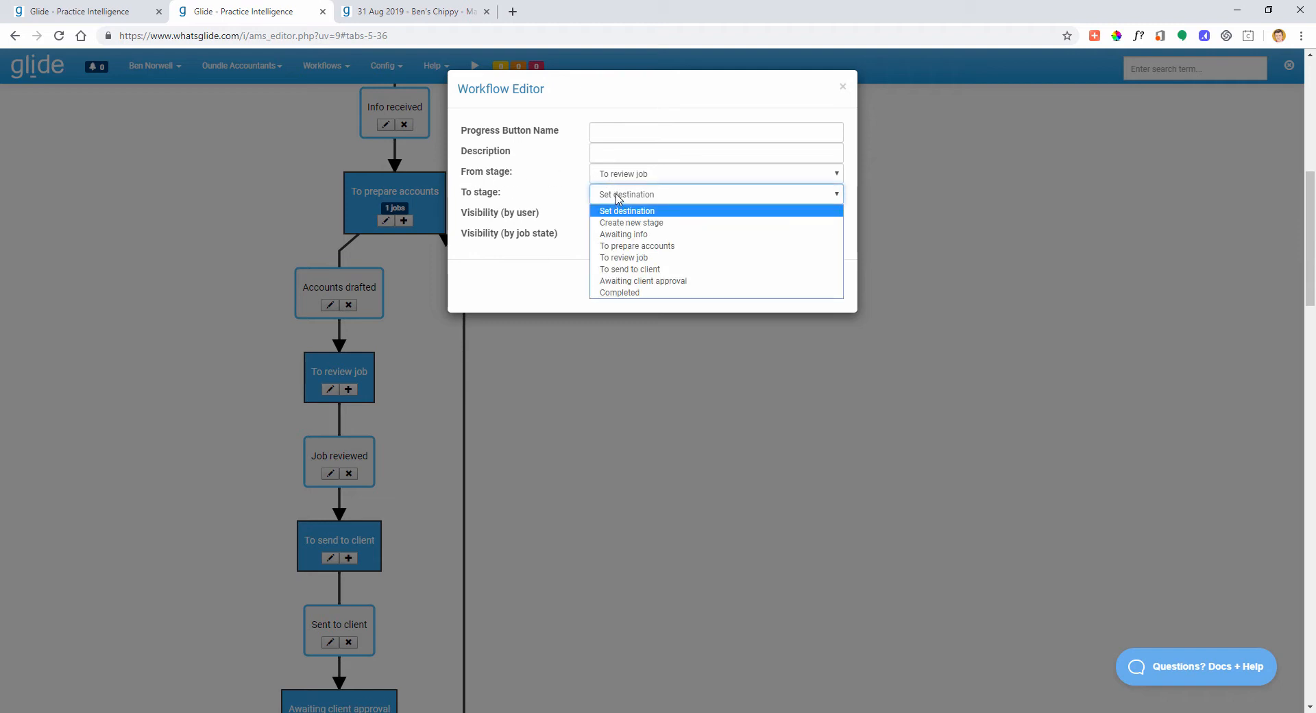
{"action": "left_click", "coordinate": [636, 247]}
{"action": "left_click", "coordinate": [622, 136]}
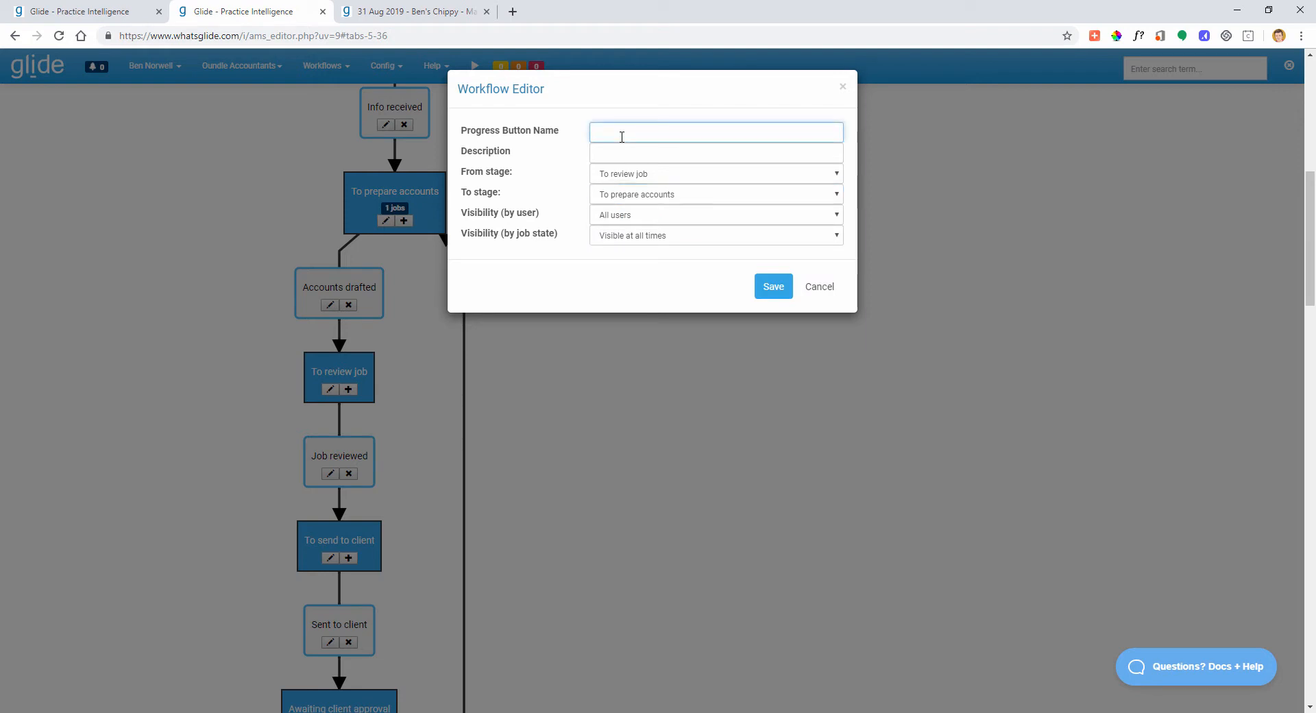
{"action": "type", "text": "Review is"}
{"action": "type", "text": "ues to clear"}
{"action": "key", "text": "Left"}
{"action": "key", "text": "Left"}
{"action": "type", "text": "s"}
{"action": "key", "text": "ctrl+a"}
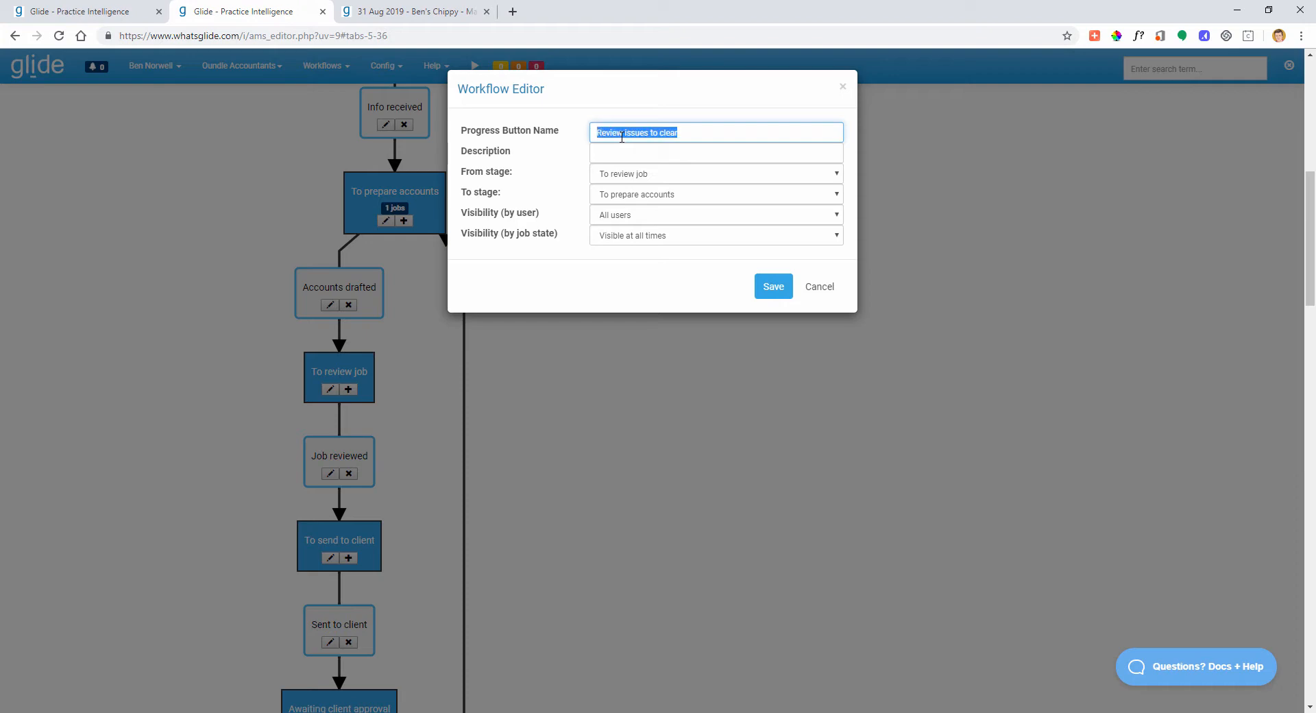
{"action": "key", "text": "ctrl+c"}
{"action": "key", "text": "Tab"}
{"action": "key", "text": "ctrl+v"}
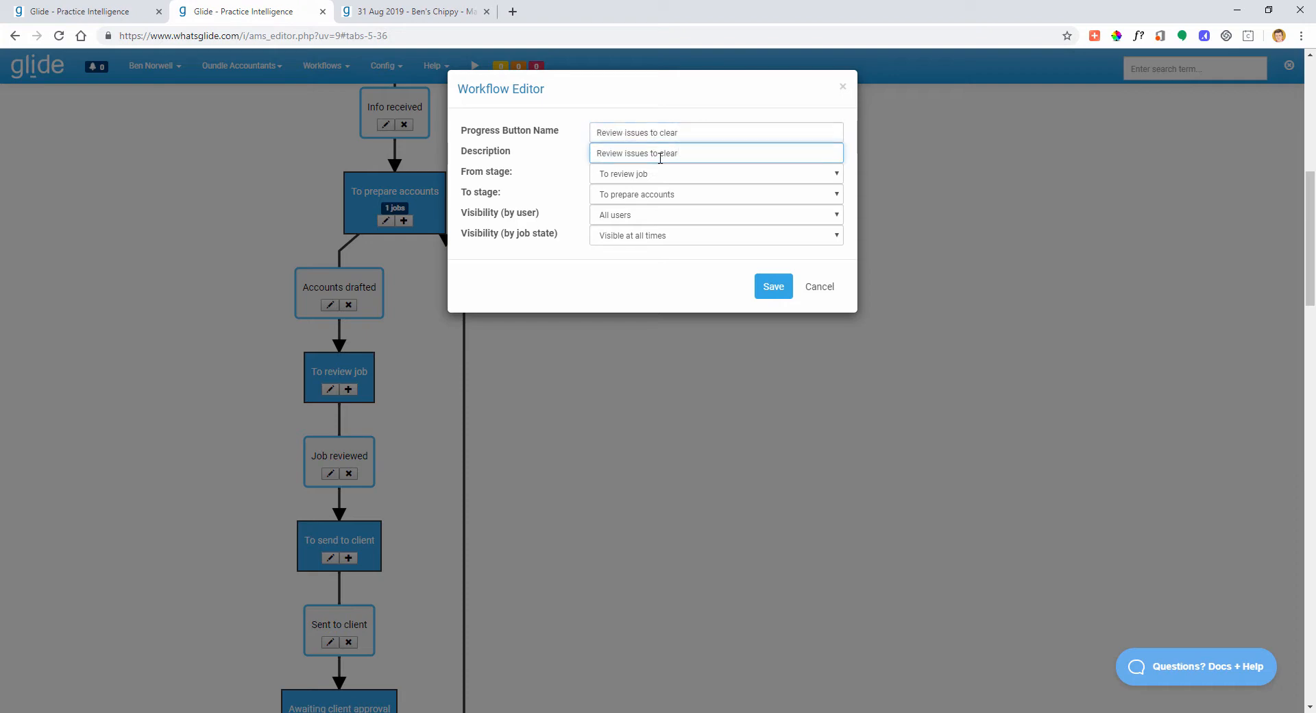
{"action": "left_click", "coordinate": [771, 285]}
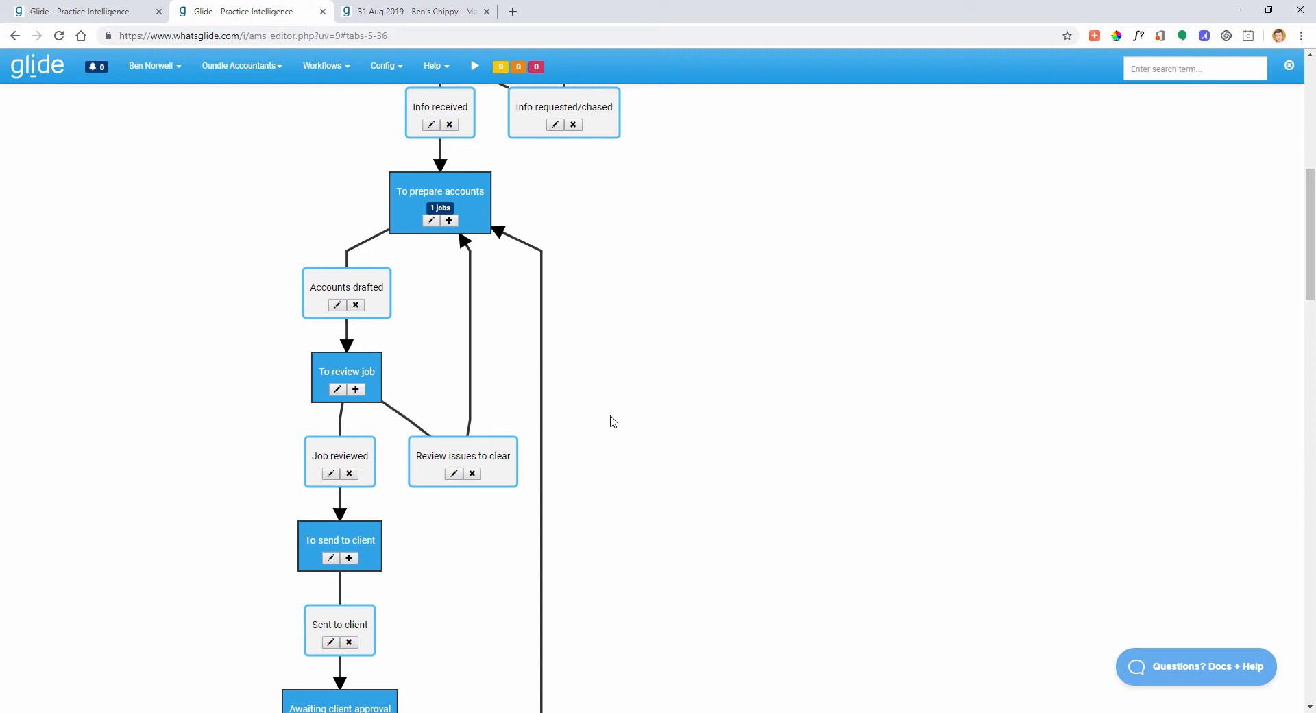
{"action": "scroll", "coordinate": [644, 378], "scroll_direction": "down", "scroll_amount": 5}
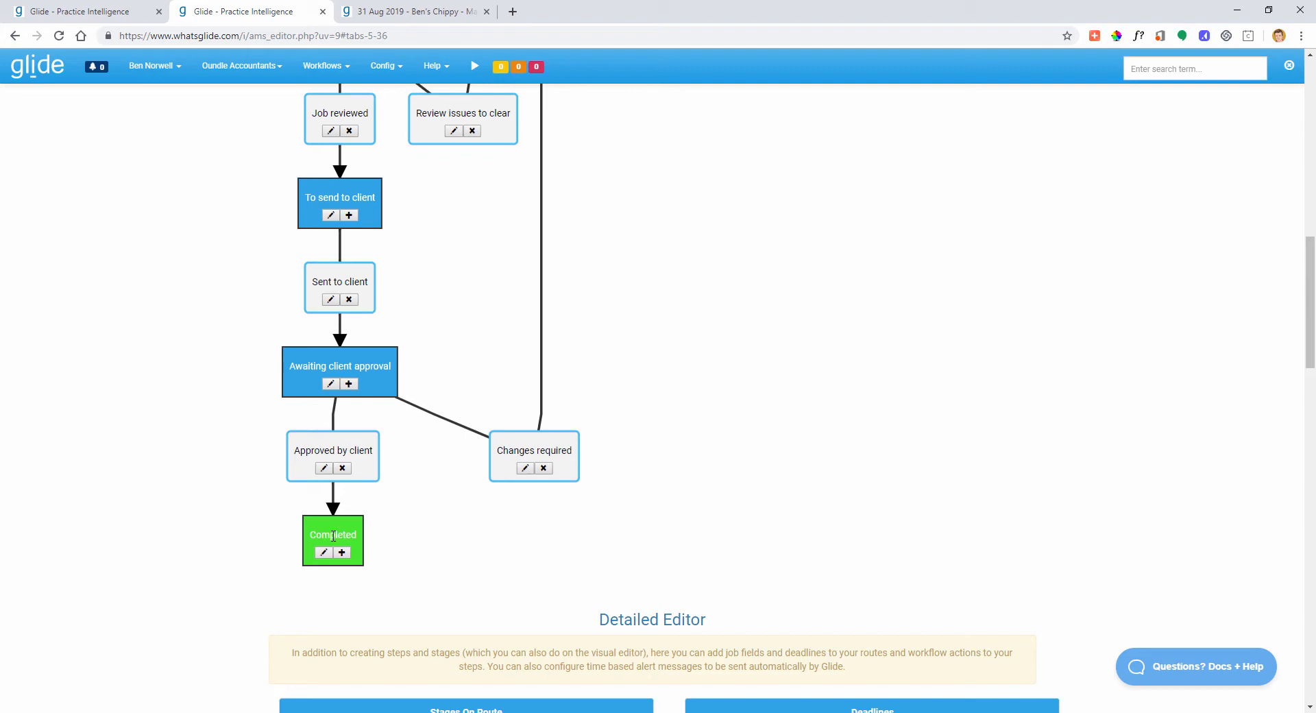
{"action": "scroll", "coordinate": [333, 527], "scroll_direction": "up", "scroll_amount": 4}
{"action": "scroll", "coordinate": [341, 448], "scroll_direction": "down", "scroll_amount": 4}
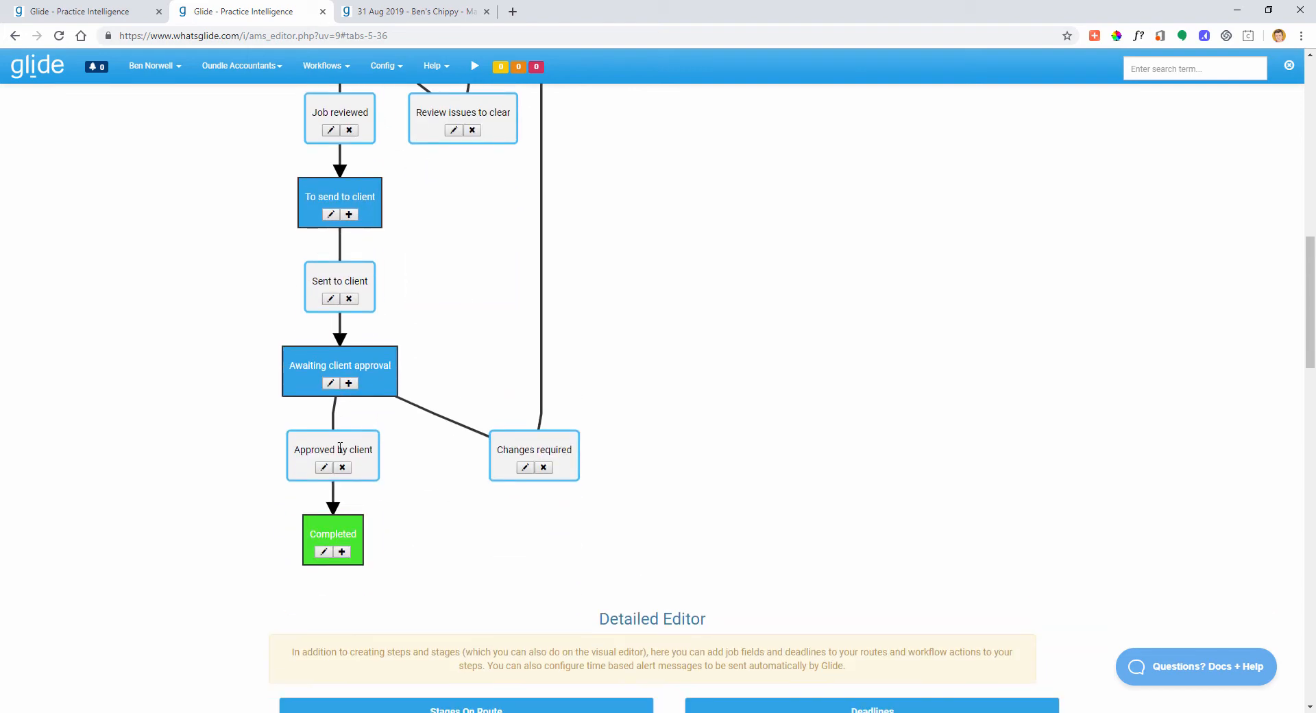
{"action": "scroll", "coordinate": [341, 448], "scroll_direction": "down", "scroll_amount": 4}
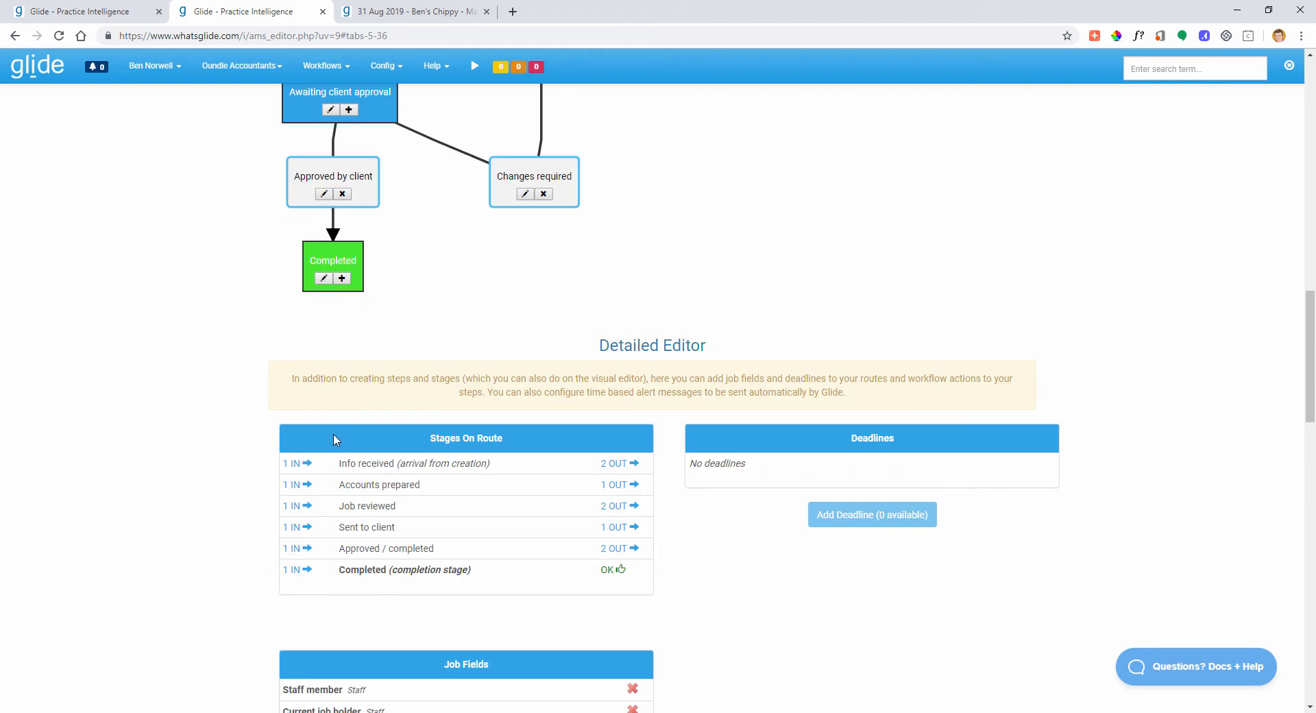
{"action": "scroll", "coordinate": [335, 439], "scroll_direction": "down", "scroll_amount": 1}
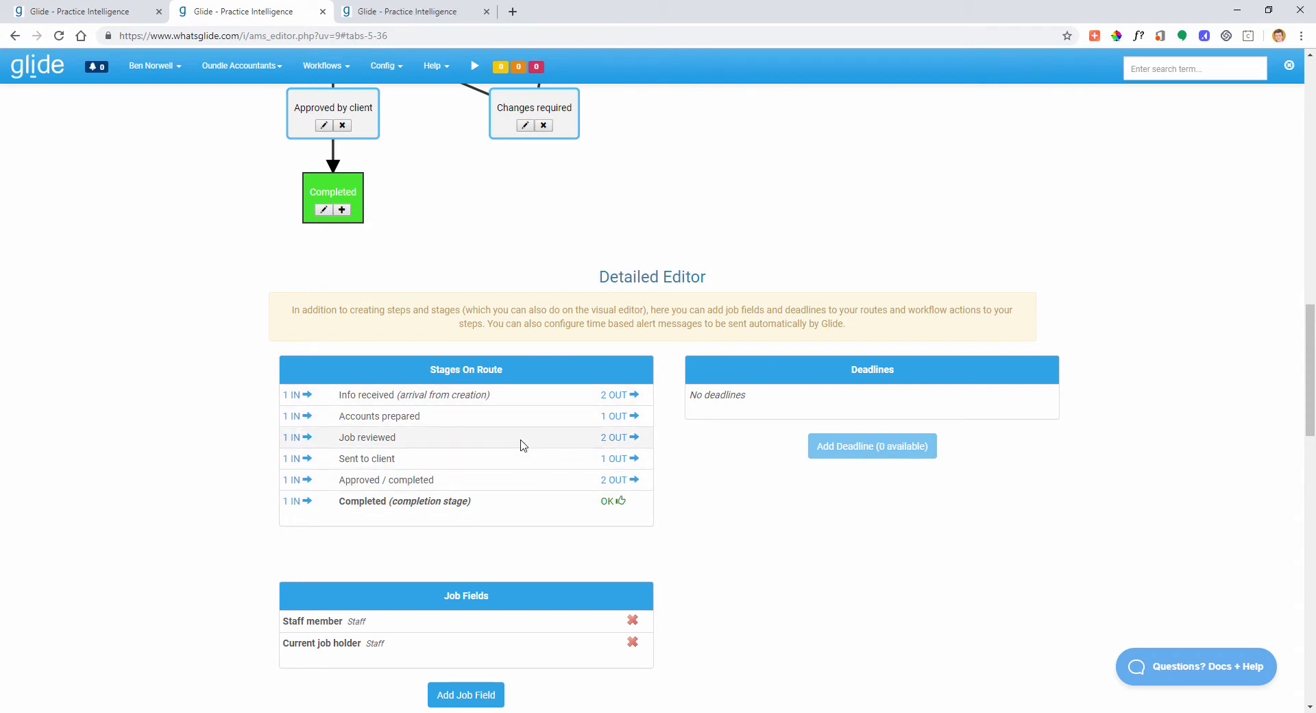
{"action": "scroll", "coordinate": [526, 451], "scroll_direction": "down", "scroll_amount": 1}
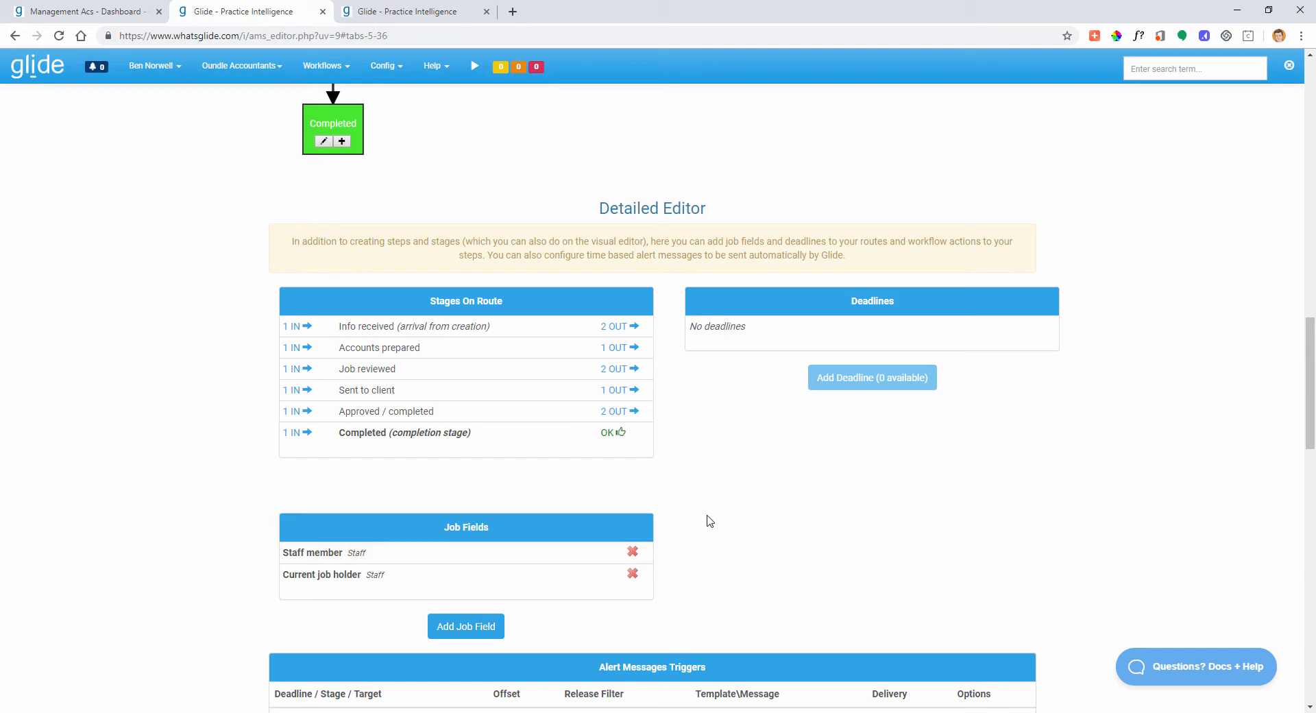
{"action": "scroll", "coordinate": [712, 518], "scroll_direction": "down", "scroll_amount": 3}
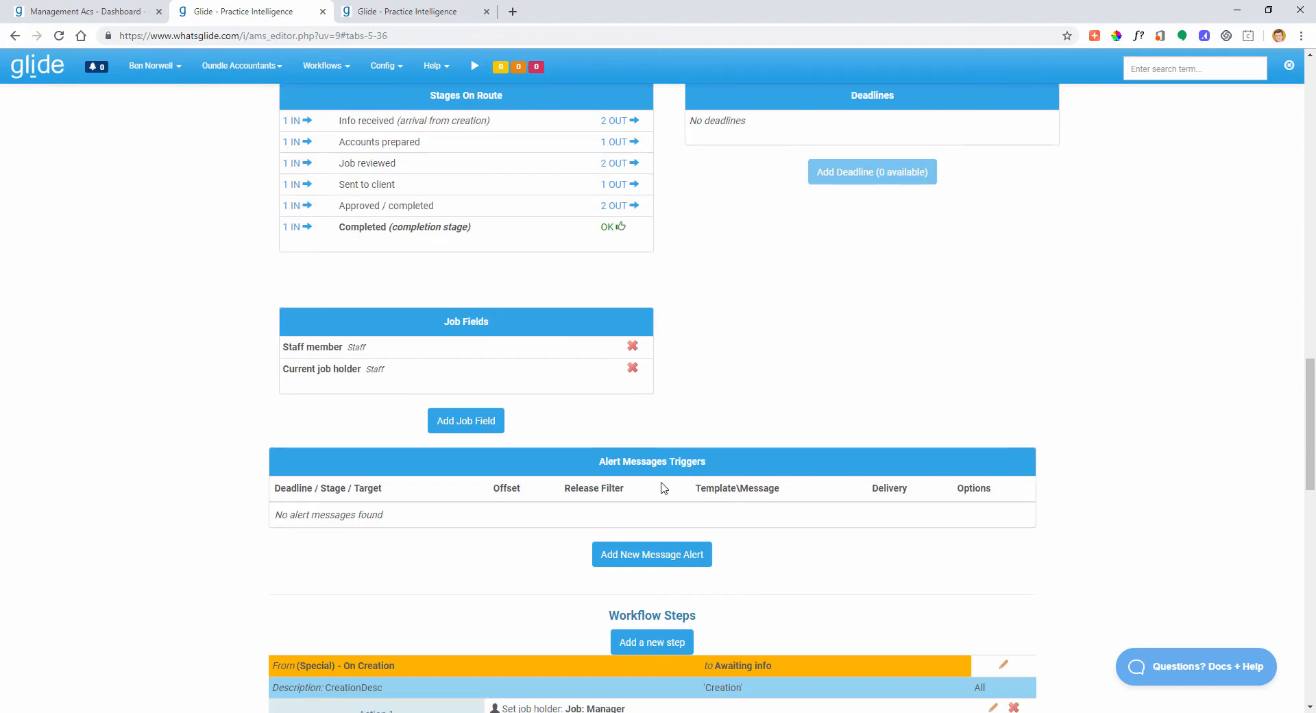
{"action": "scroll", "coordinate": [662, 488], "scroll_direction": "down", "scroll_amount": 5}
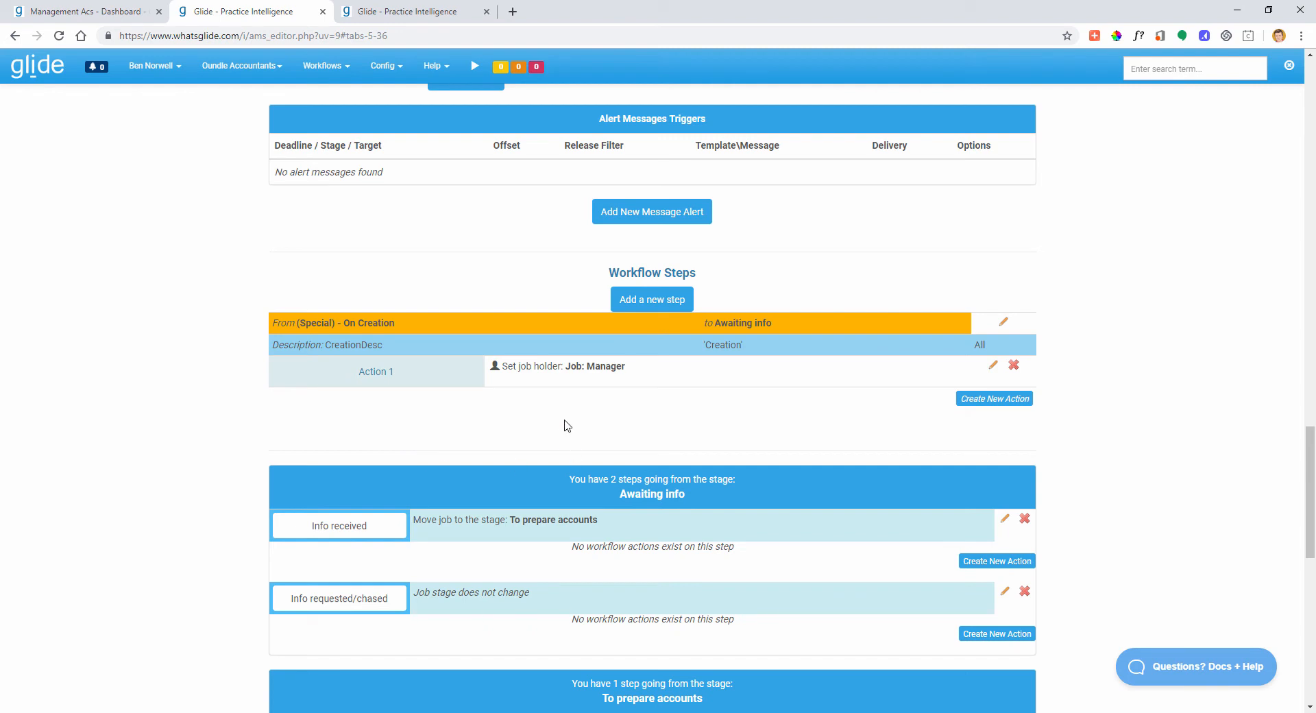
{"action": "scroll", "coordinate": [693, 387], "scroll_direction": "down", "scroll_amount": 1}
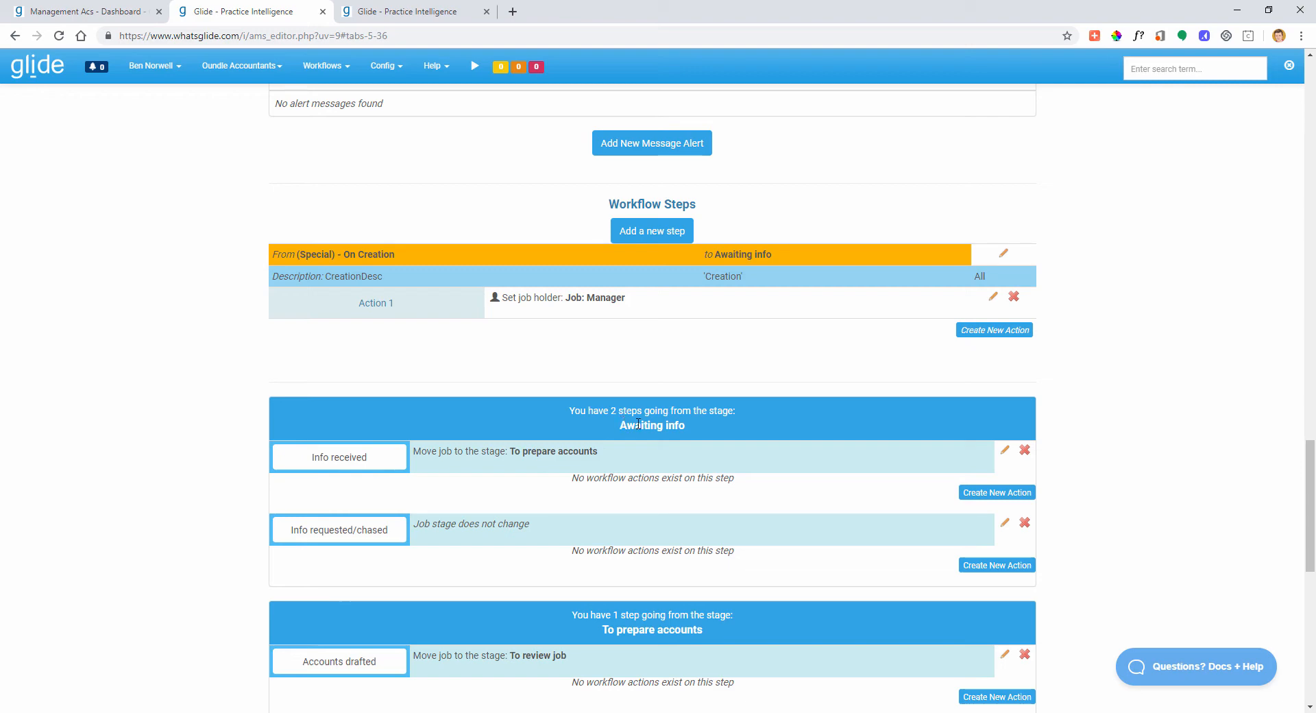
{"action": "left_click_drag", "start_coordinate": [620, 425], "coordinate": [682, 425]}
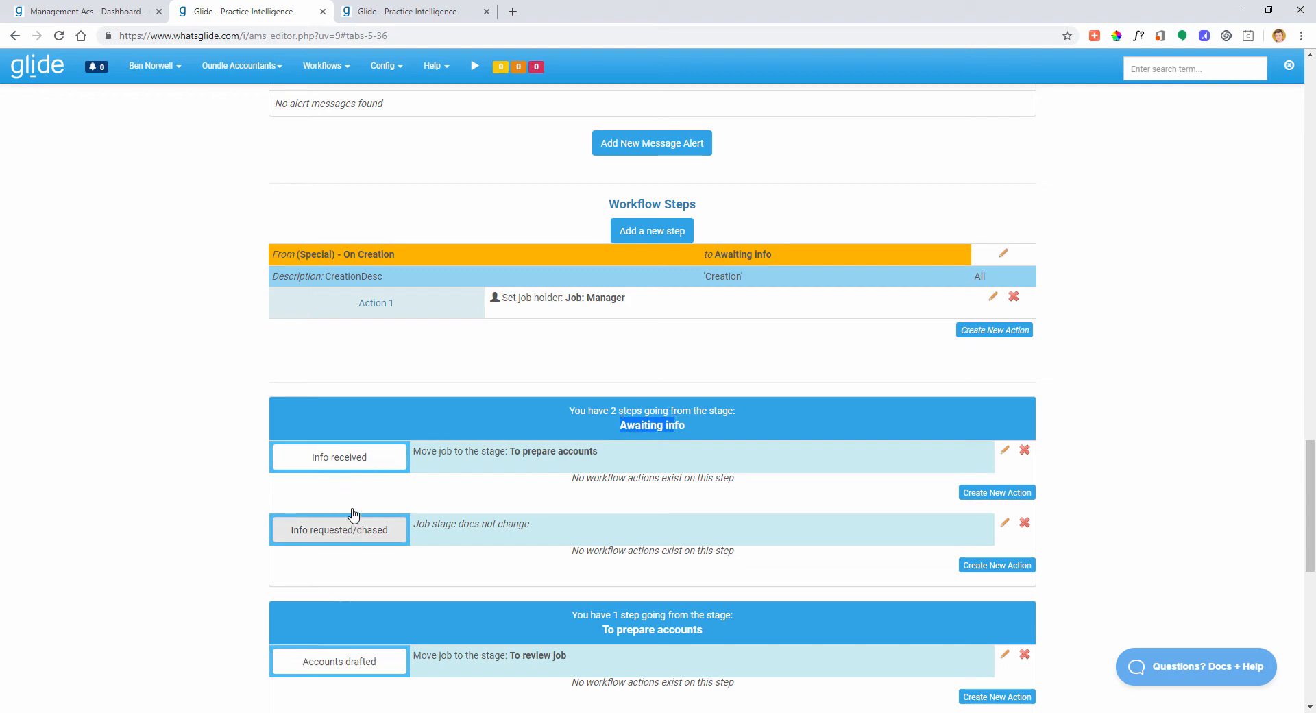
{"action": "scroll", "coordinate": [408, 491], "scroll_direction": "up", "scroll_amount": 15}
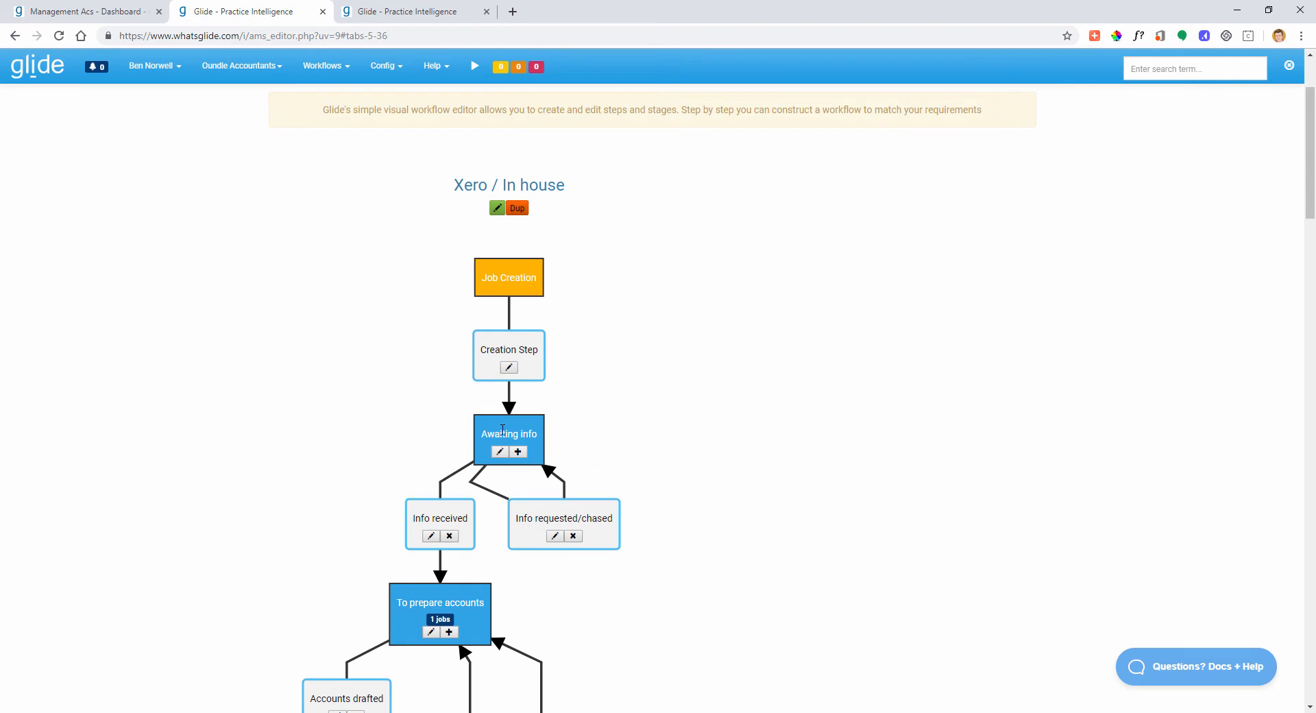
{"action": "scroll", "coordinate": [506, 522], "scroll_direction": "down", "scroll_amount": 10}
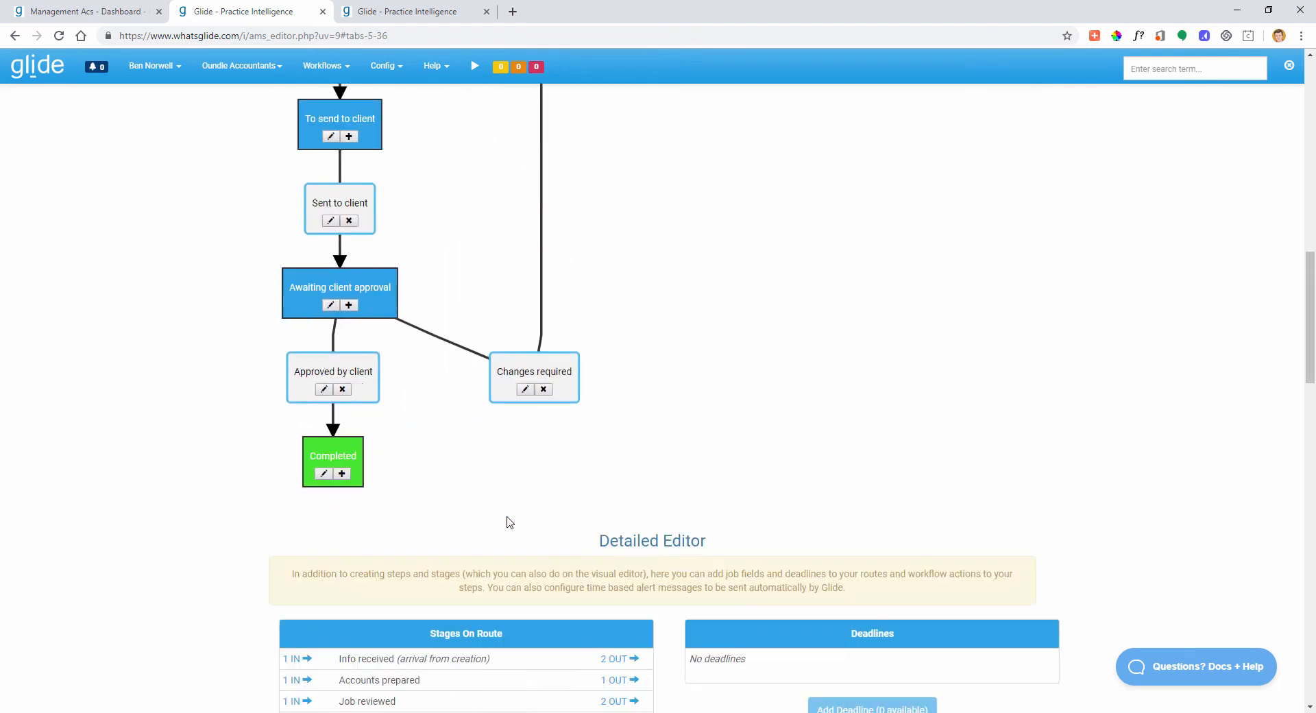
{"action": "scroll", "coordinate": [509, 522], "scroll_direction": "down", "scroll_amount": 15}
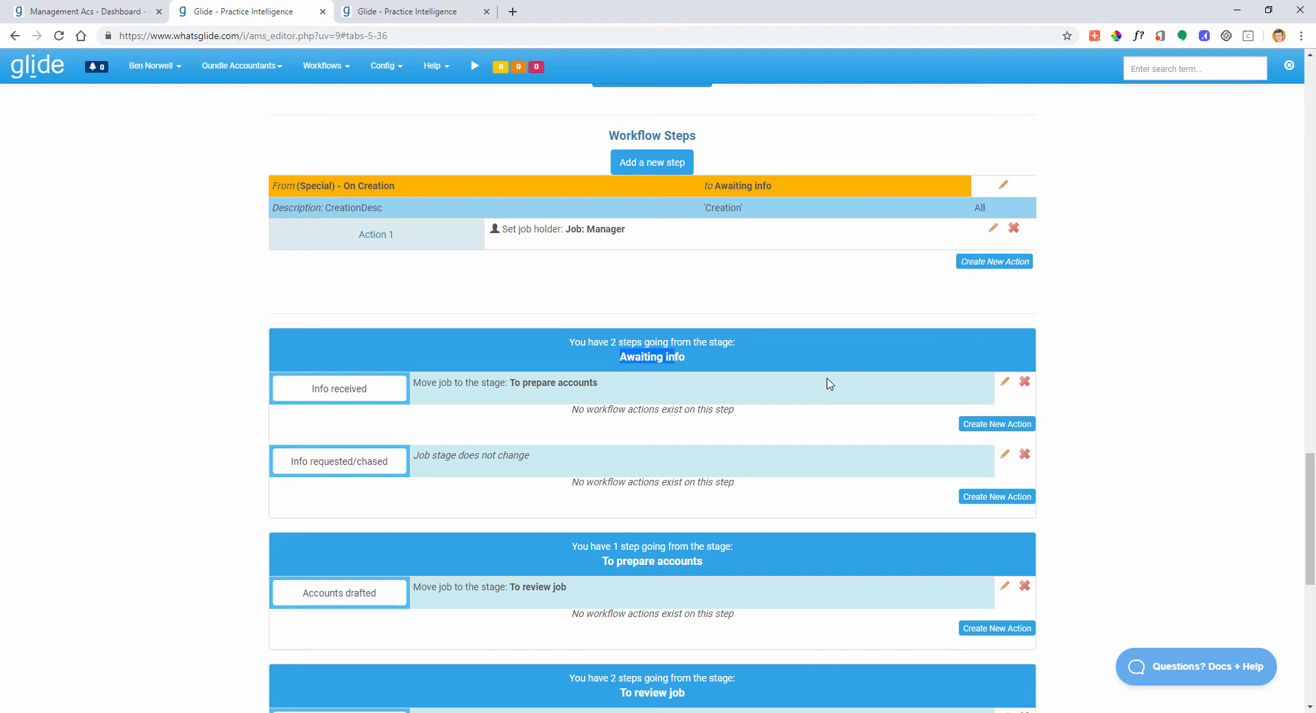
{"action": "left_click", "coordinate": [760, 419]}
{"action": "left_click", "coordinate": [986, 426]}
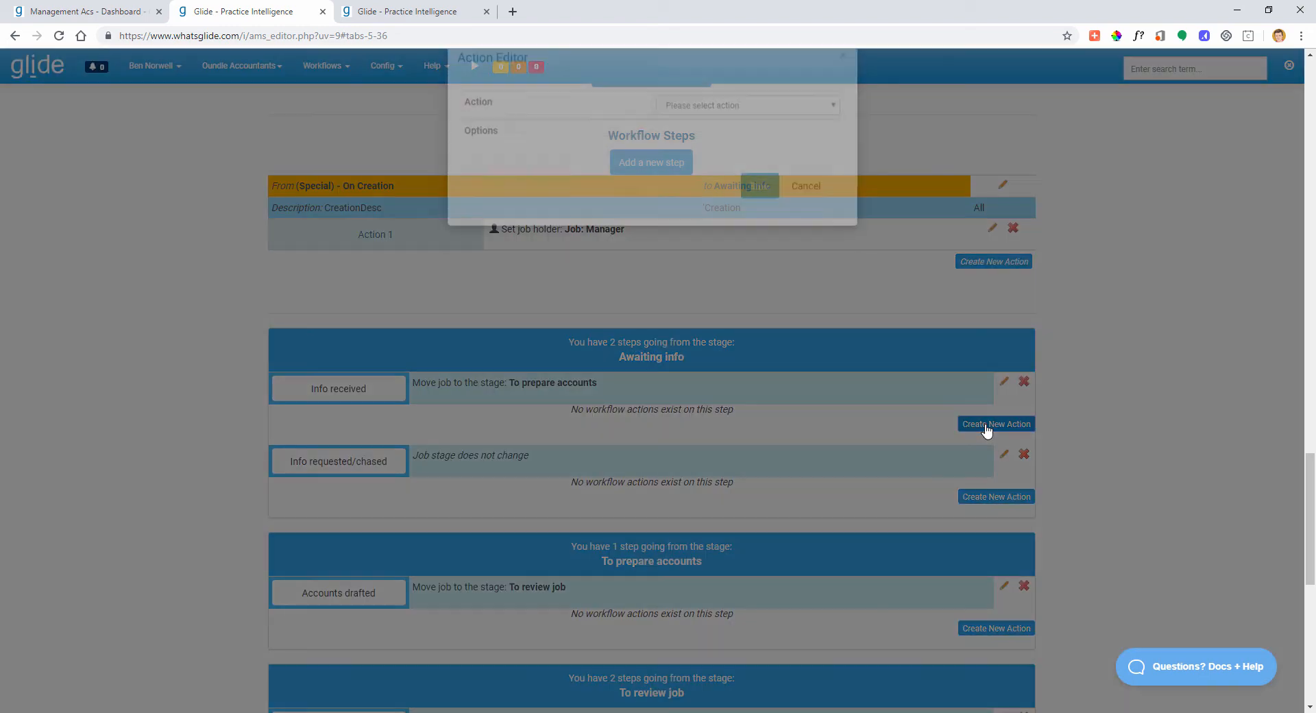
{"action": "left_click", "coordinate": [723, 136]}
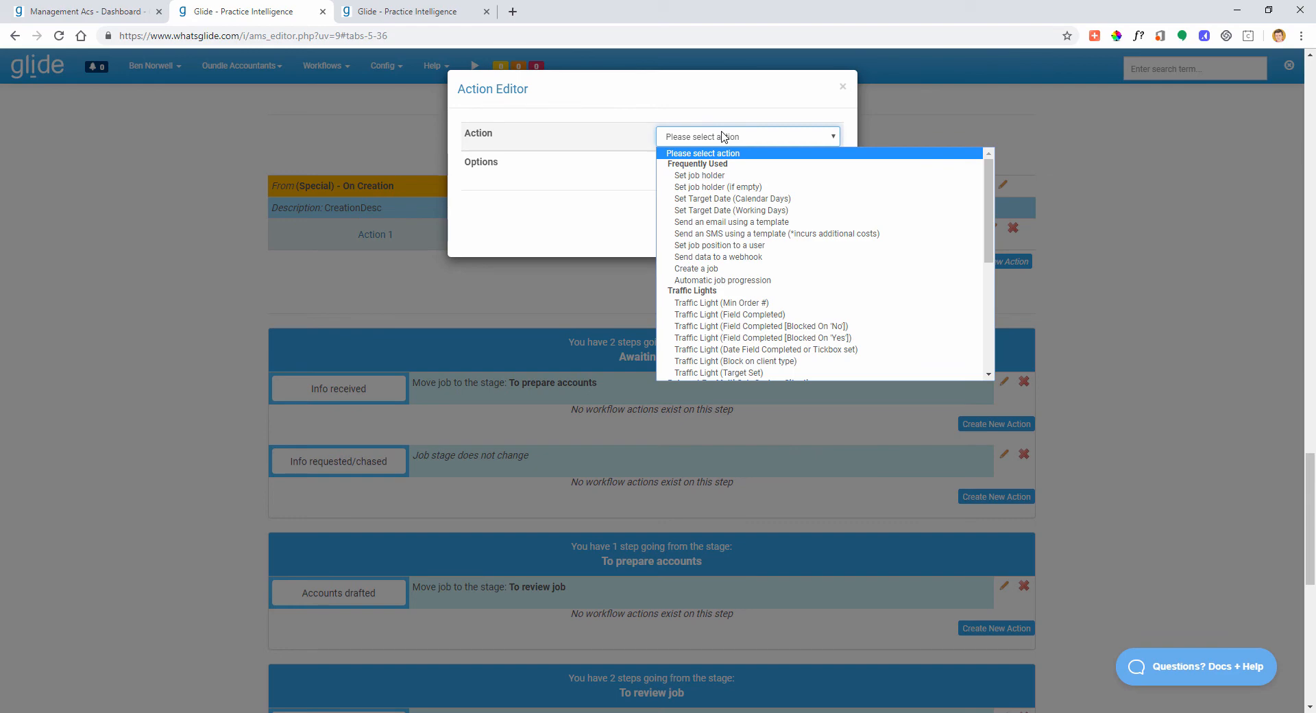
{"action": "left_click", "coordinate": [722, 136]}
{"action": "left_click", "coordinate": [802, 221]}
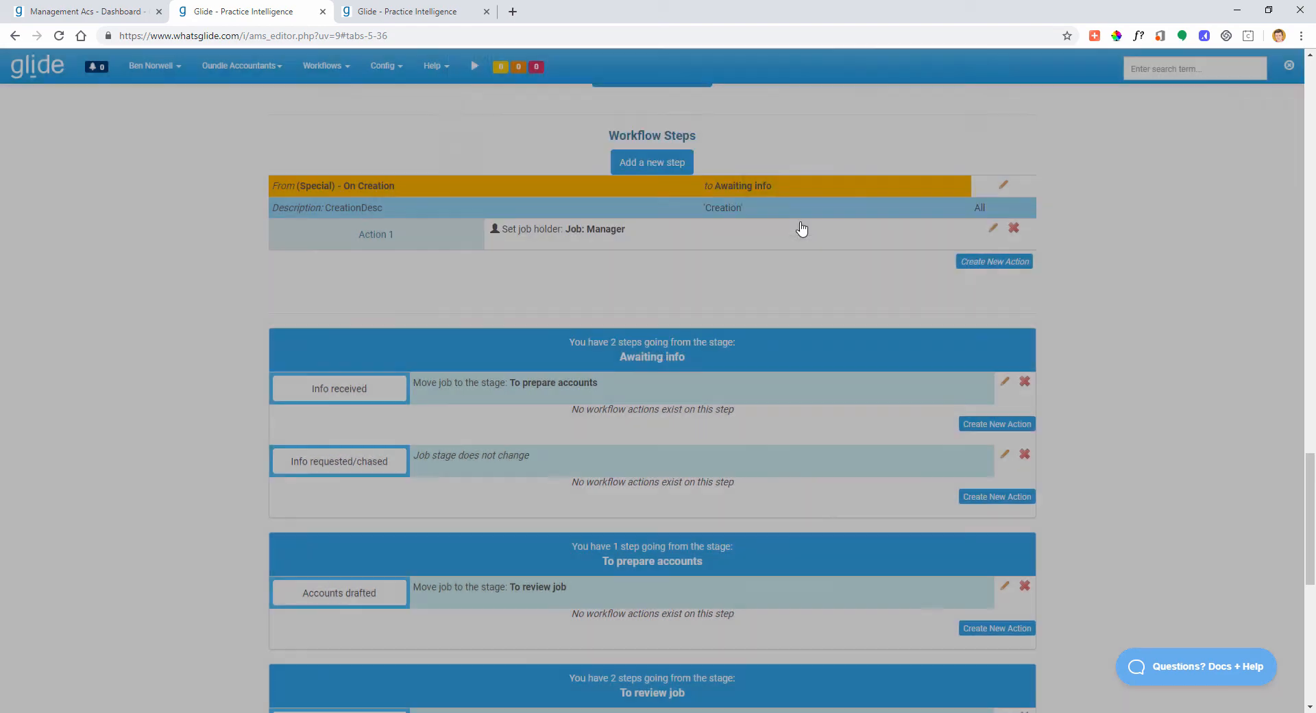
{"action": "scroll", "coordinate": [655, 432], "scroll_direction": "down", "scroll_amount": 8}
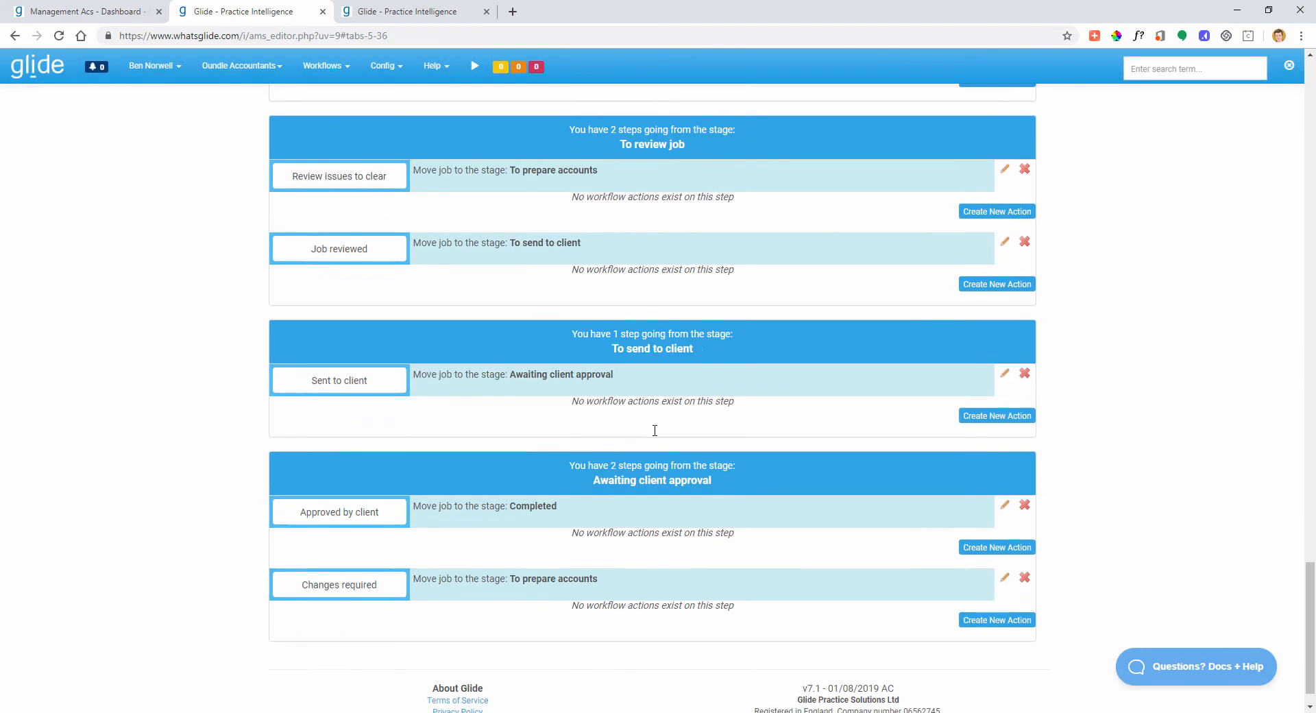
- Show the Management accounts system's Elements: job fields, deadlines and the six job stages
{"action": "scroll", "coordinate": [654, 430], "scroll_direction": "down", "scroll_amount": 1}
{"action": "scroll", "coordinate": [656, 431], "scroll_direction": "up", "scroll_amount": 20}
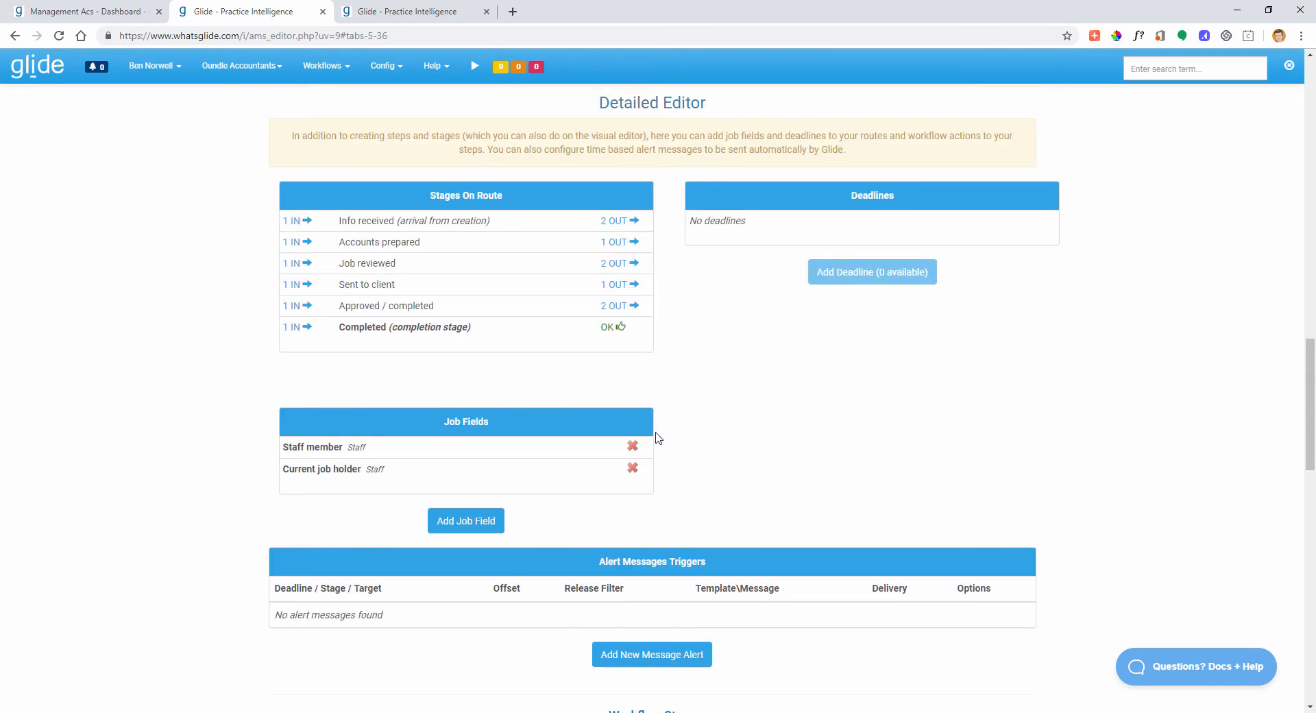
{"action": "scroll", "coordinate": [658, 437], "scroll_direction": "up", "scroll_amount": 6}
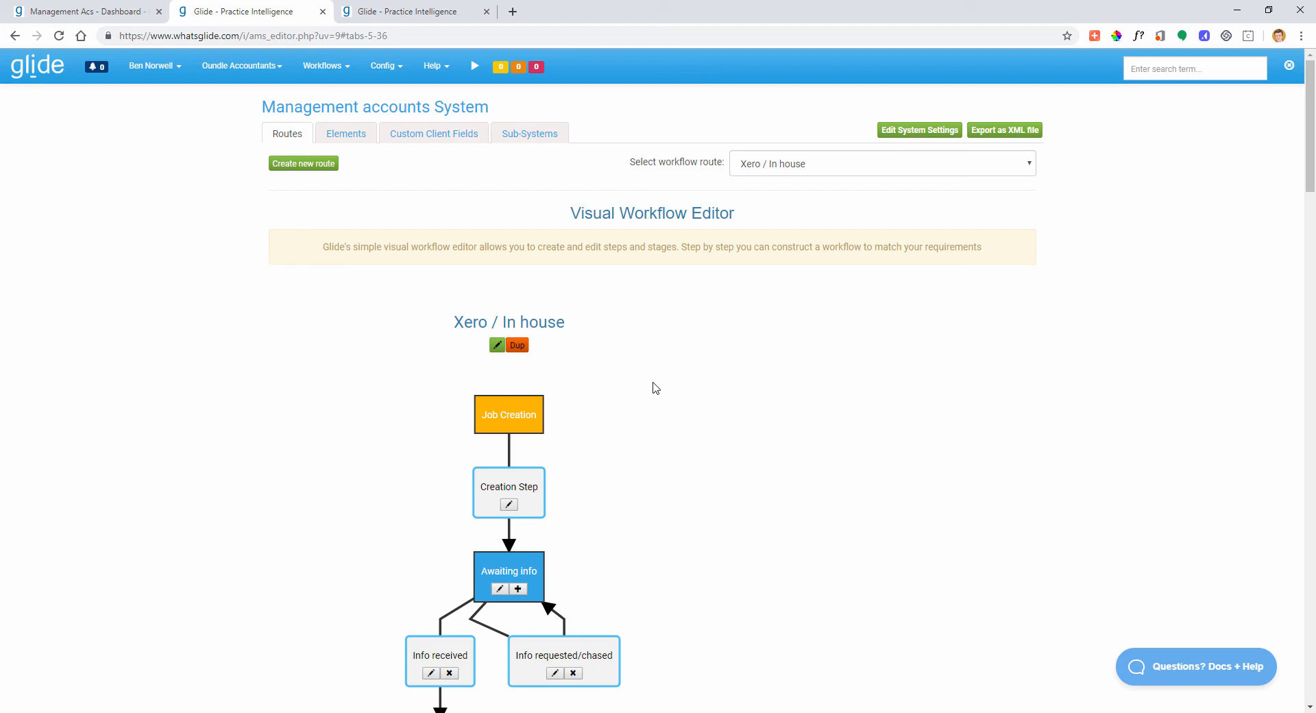
{"action": "left_click", "coordinate": [346, 133]}
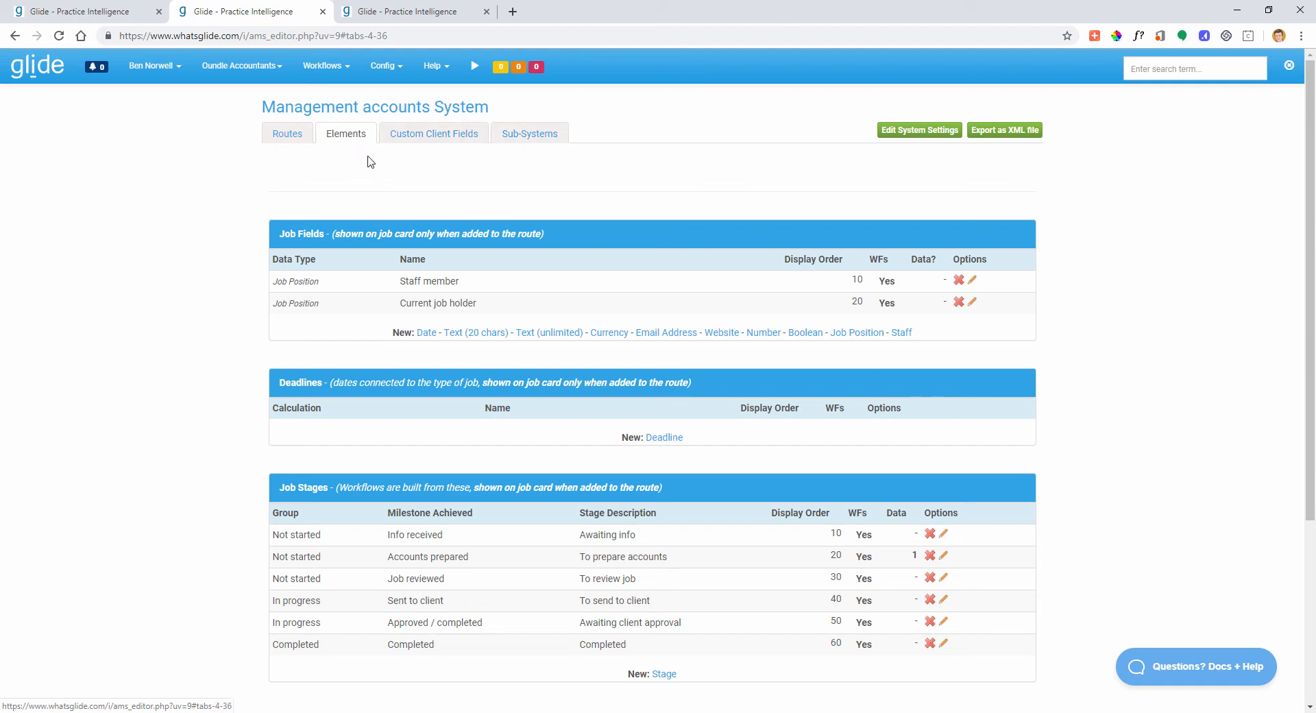
- Look through the Elements tables, then return to the Xero / In house route's workflow diagram
{"action": "scroll", "coordinate": [373, 166], "scroll_direction": "down", "scroll_amount": 1}
{"action": "scroll", "coordinate": [372, 167], "scroll_direction": "down", "scroll_amount": 3}
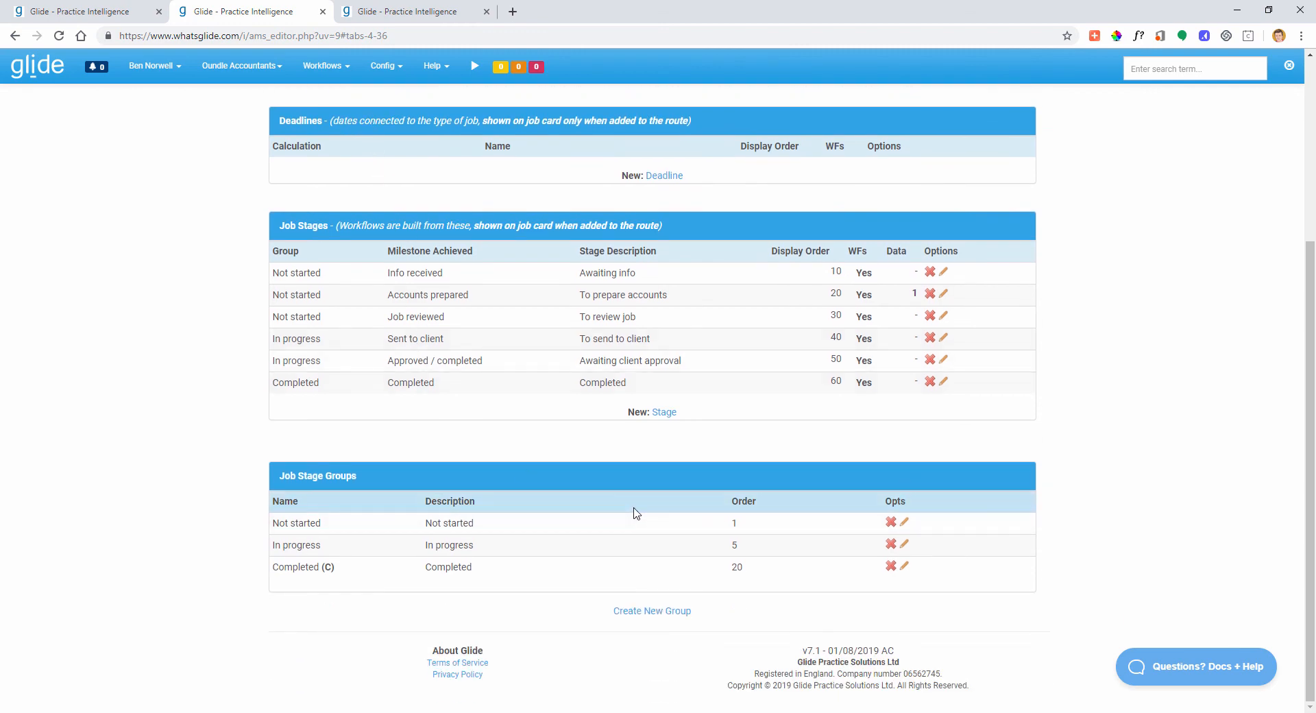
{"action": "scroll", "coordinate": [636, 513], "scroll_direction": "up", "scroll_amount": 4}
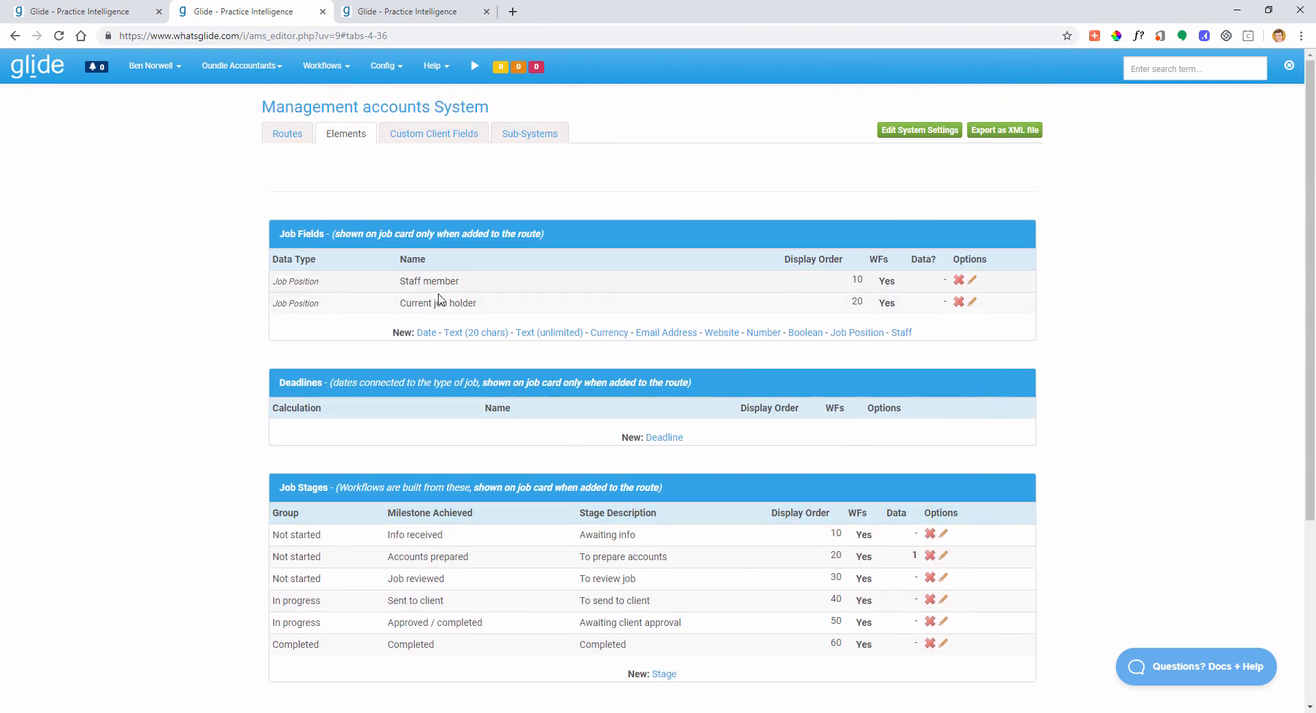
{"action": "left_click", "coordinate": [291, 135]}
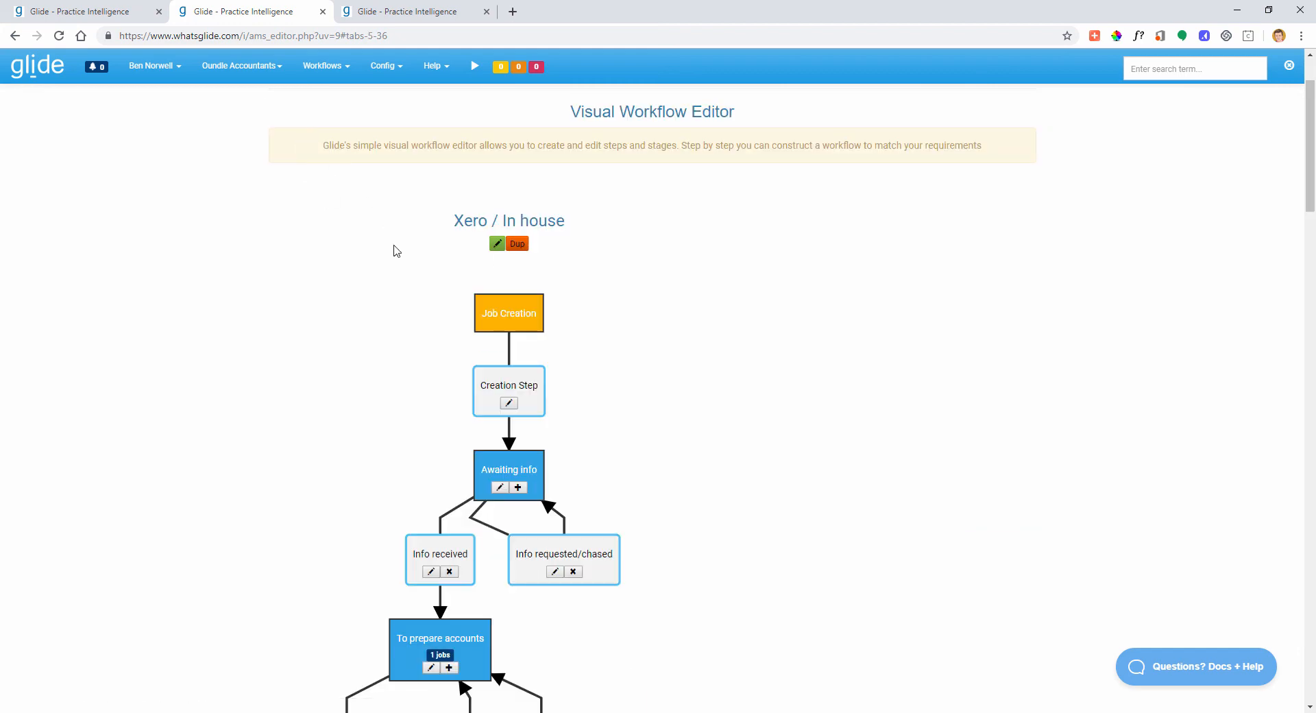
- Open the 'Questions? Docs + Help' panel on its Ask section to contact support
{"action": "scroll", "coordinate": [401, 266], "scroll_direction": "up", "scroll_amount": 1}
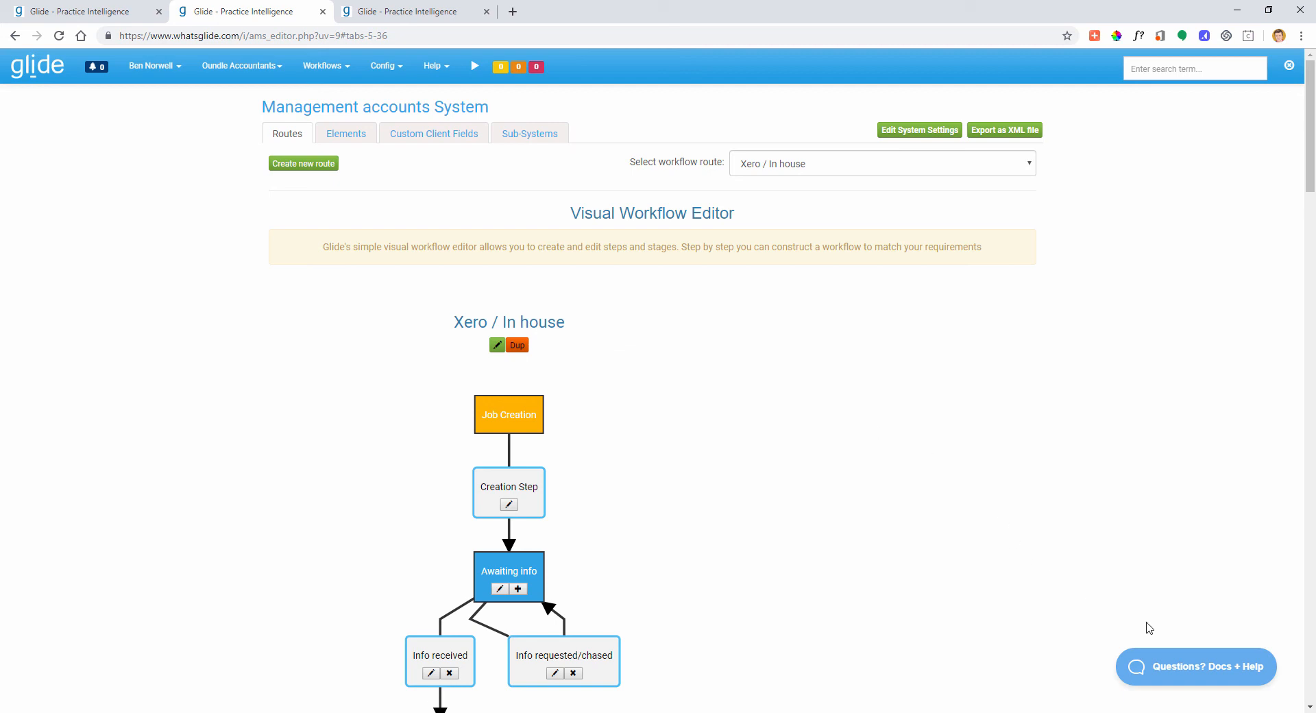
{"action": "left_click", "coordinate": [1197, 669]}
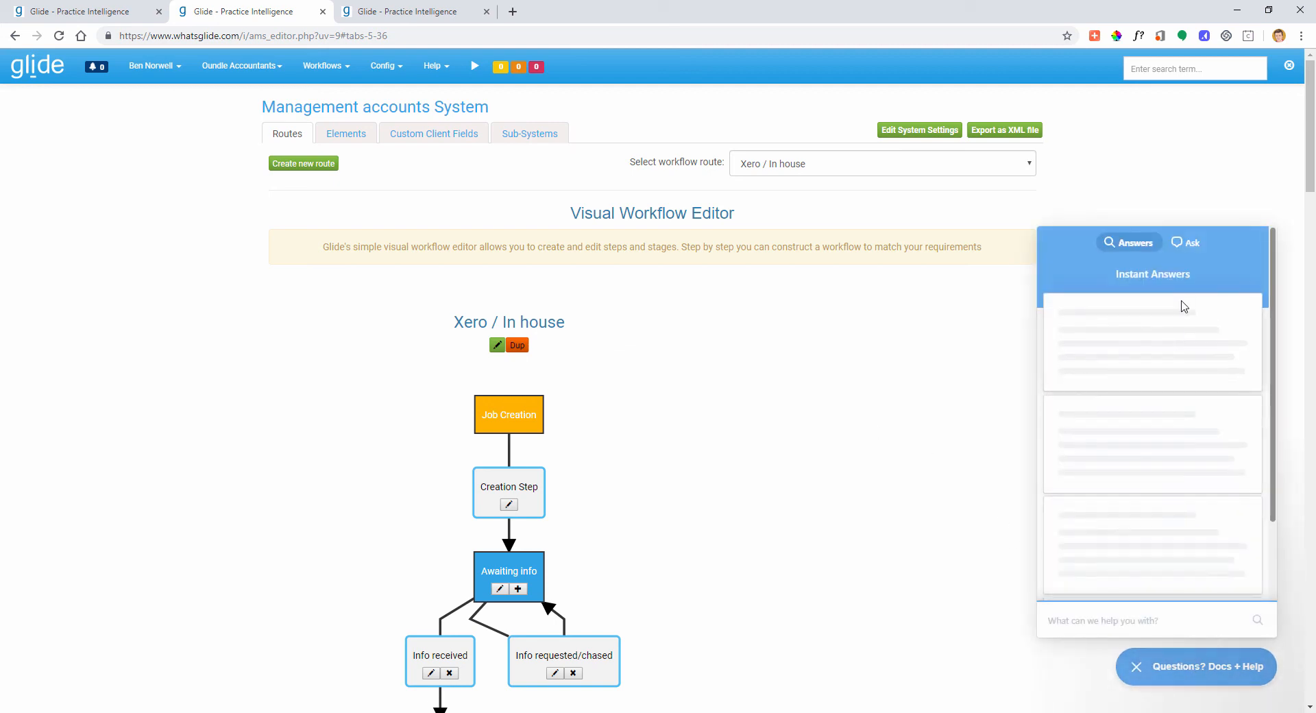
{"action": "left_click", "coordinate": [1188, 241]}
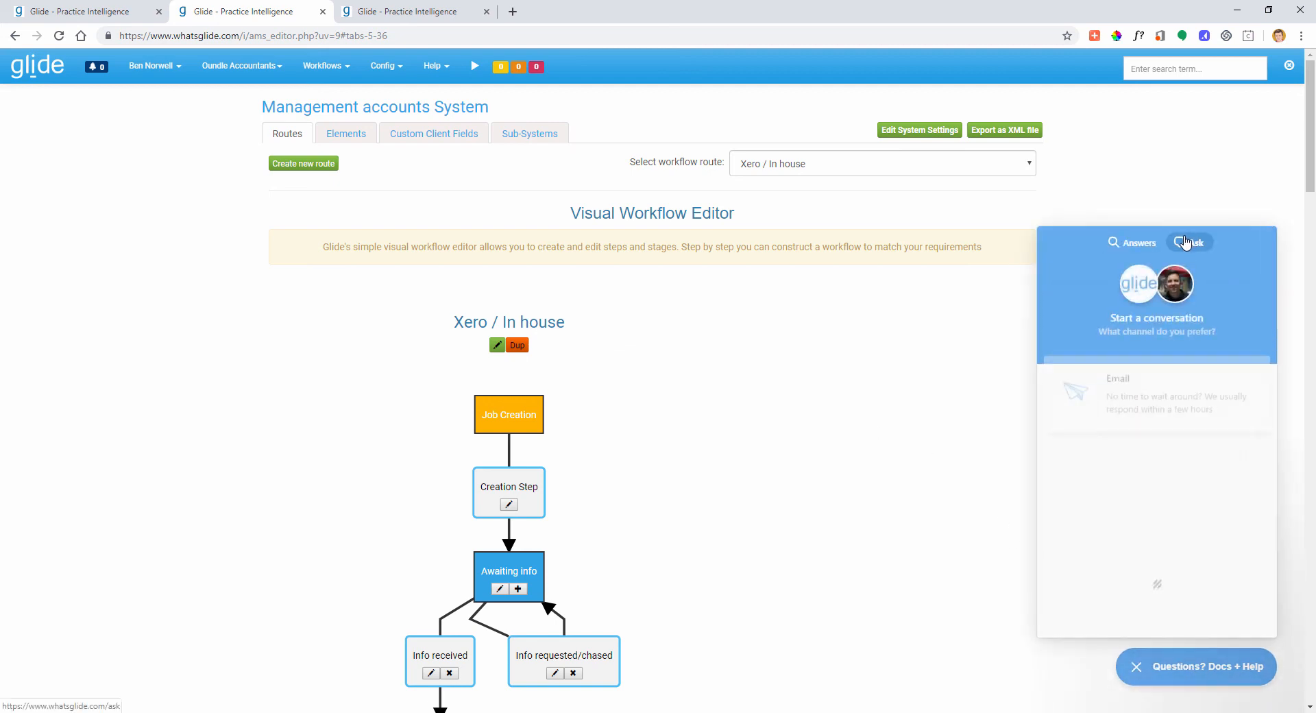